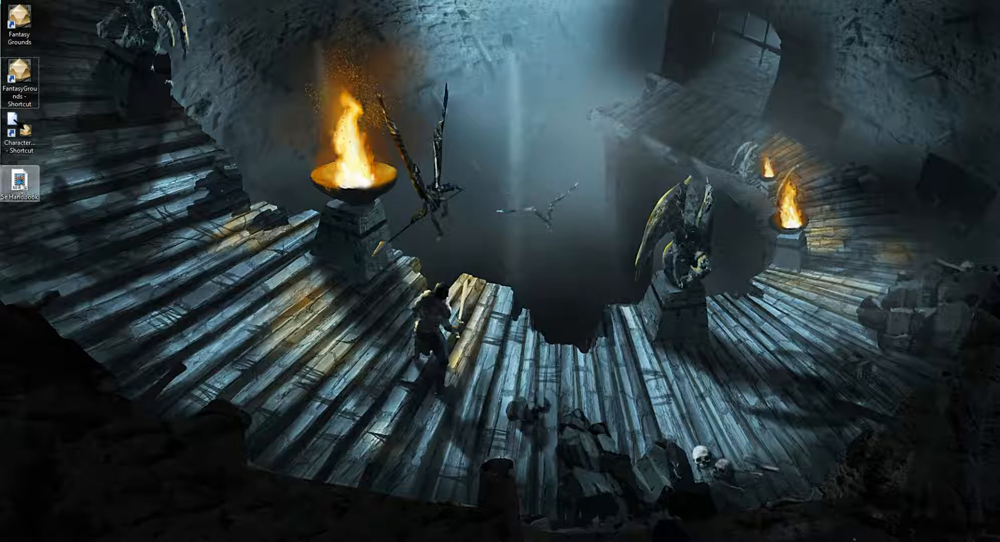
Move the 5e Handbook module file away from the desktop shortcuts and copy it.
drag(20, 183, 186, 77)
click(195, 126)
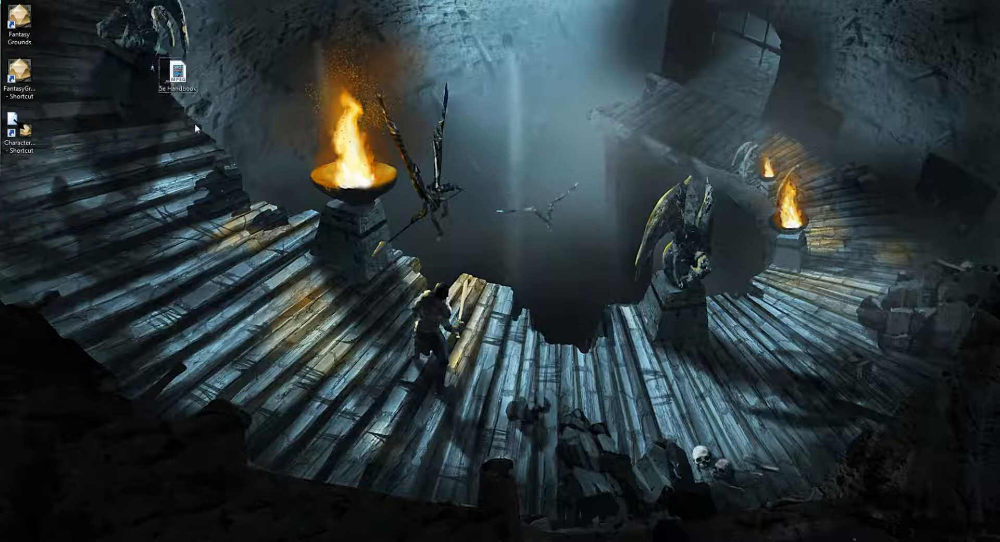
click(178, 72)
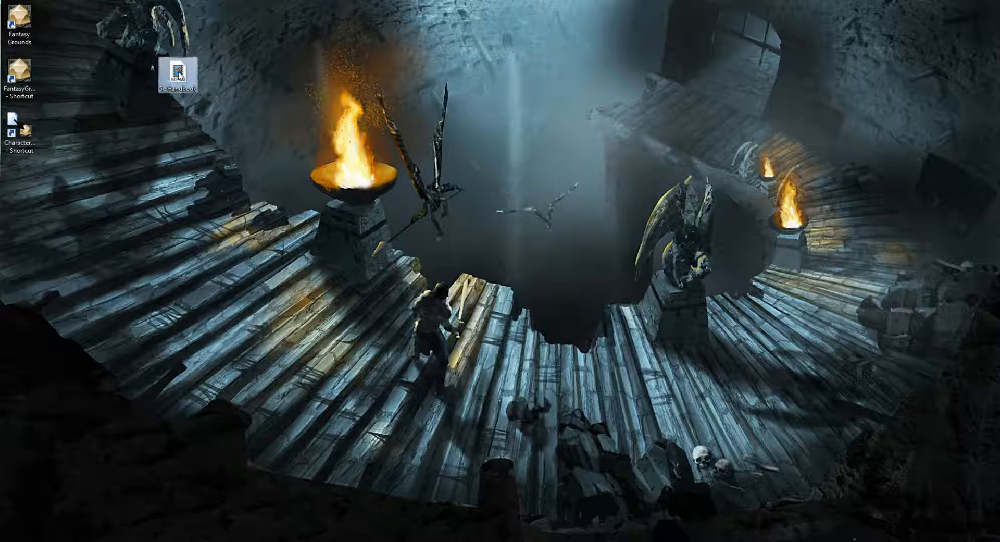
right_click(177, 74)
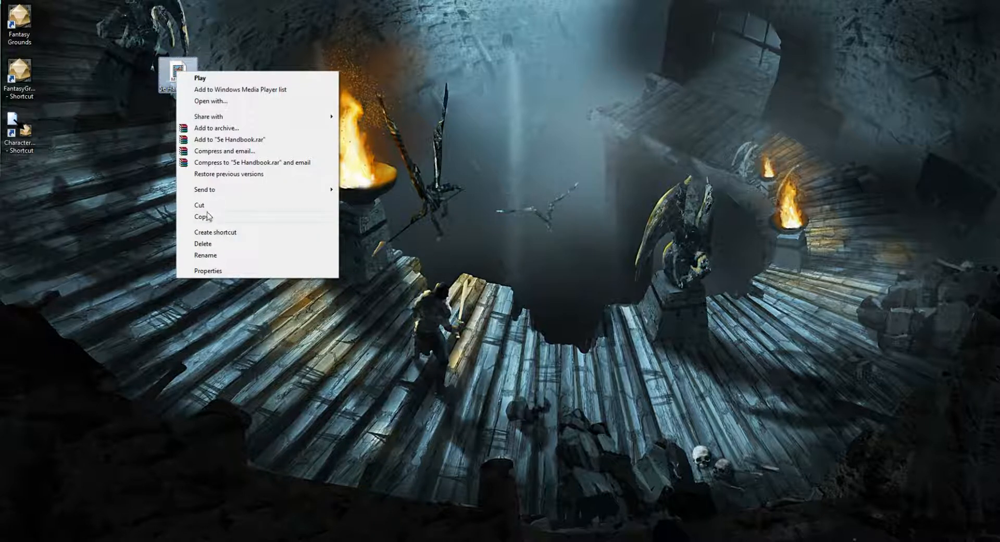
click(208, 215)
Open the modules folder inside the Fantasy Grounds folder of the Documents library.
key(super)
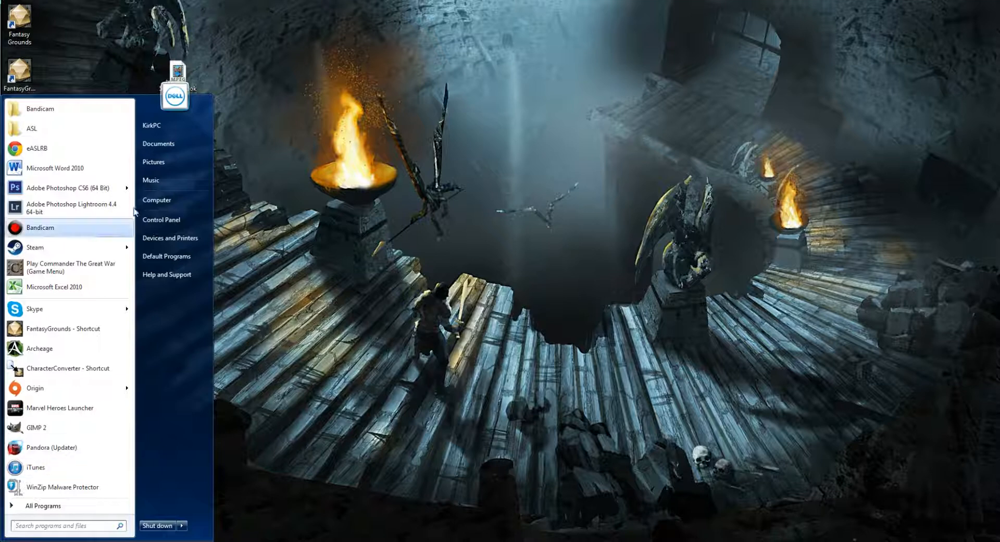
click(164, 146)
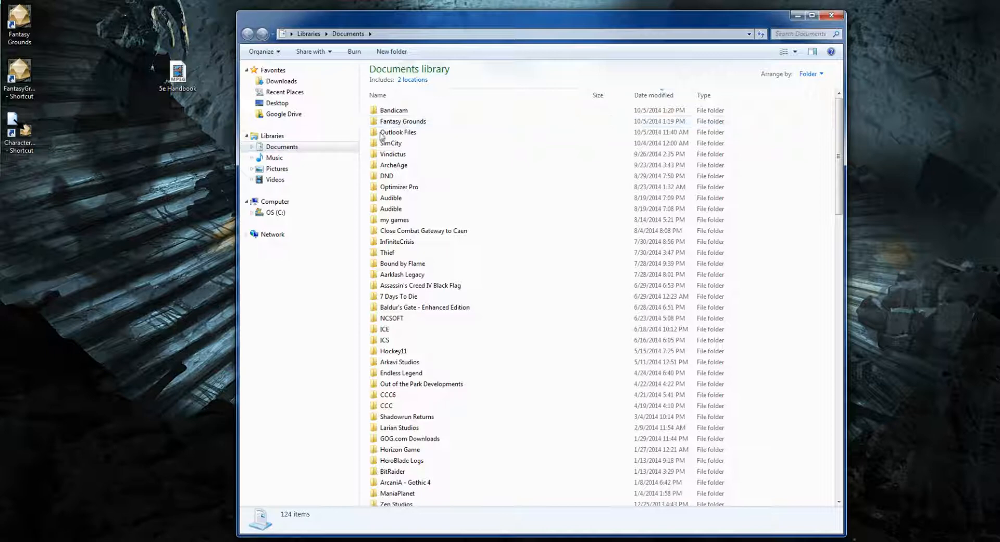
double_click(399, 124)
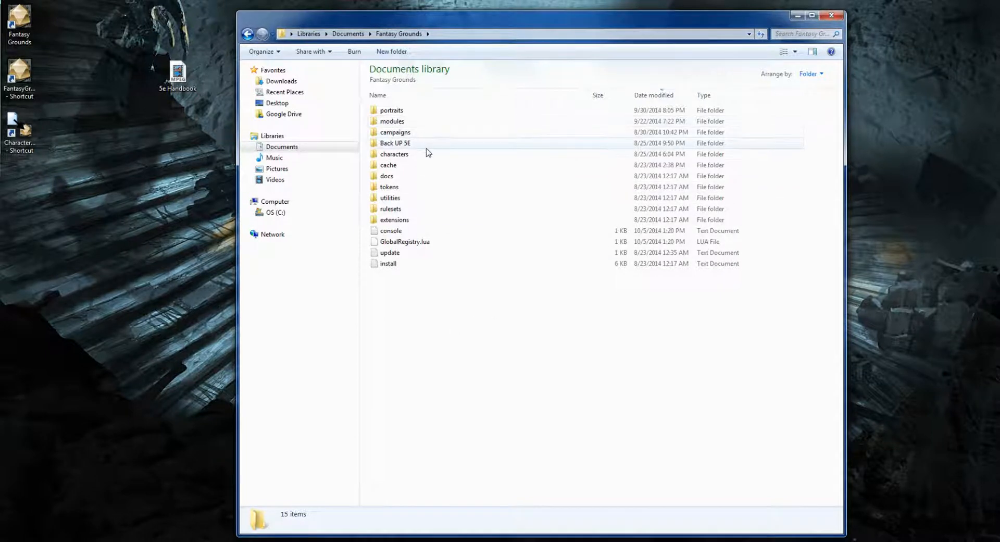
click(400, 123)
double_click(400, 123)
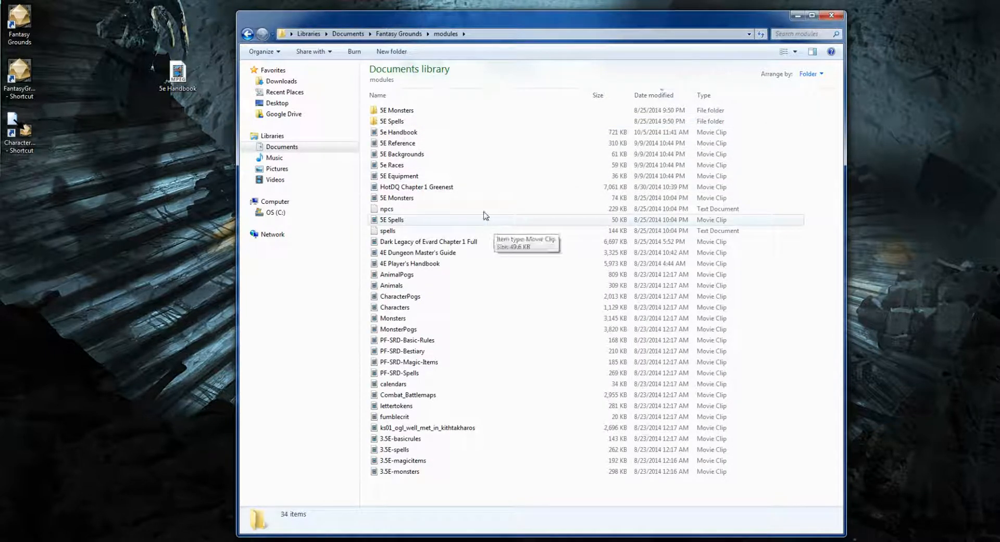
Paste the copied 5e Handbook file into the modules folder, replacing the existing one, and close the folder window.
right_click(525, 277)
click(542, 345)
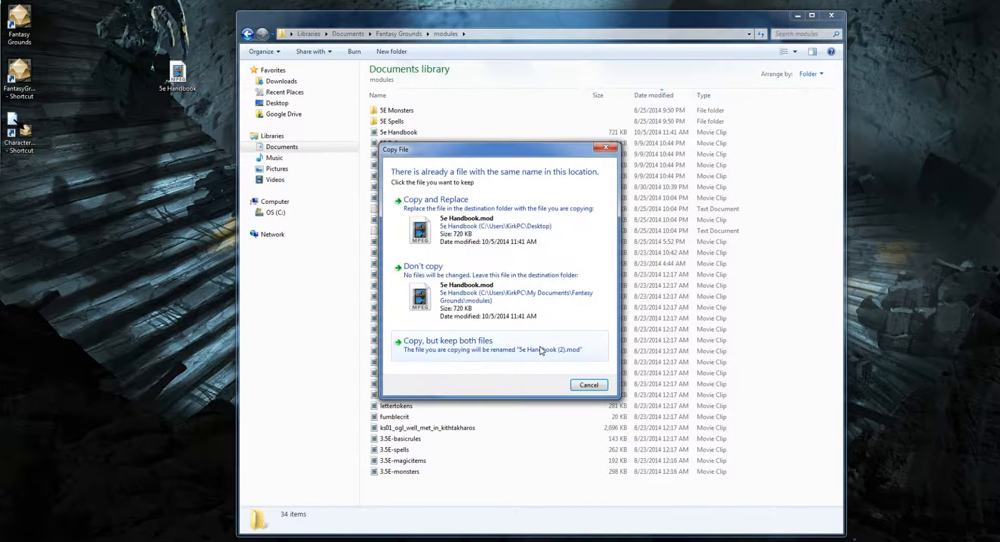
click(469, 211)
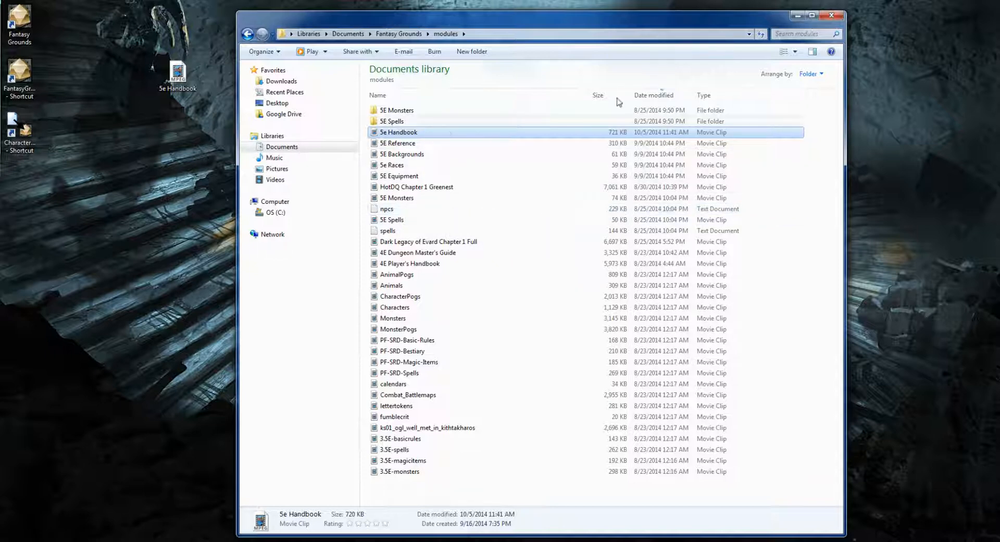
click(831, 17)
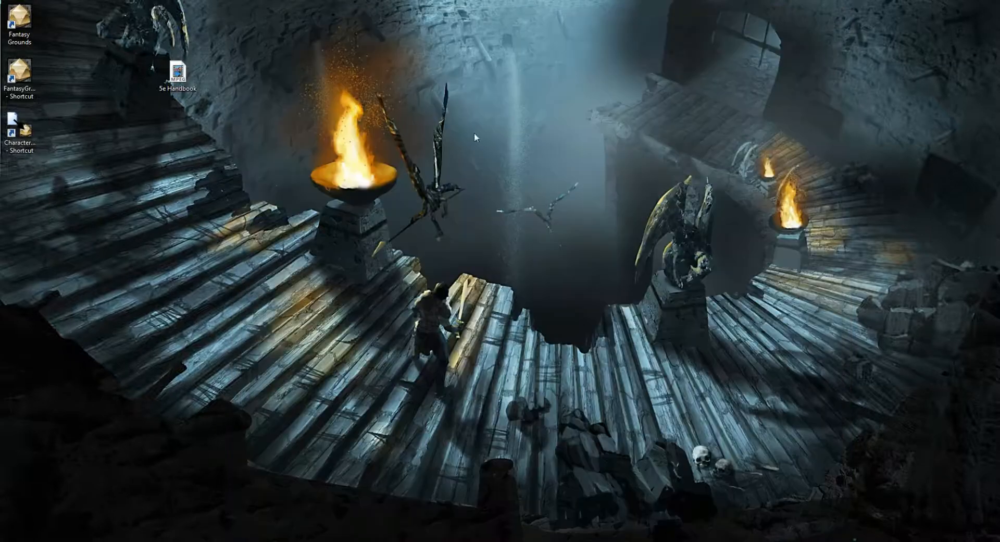
Launch Fantasy Grounds from the desktop and load an existing campaign.
double_click(19, 23)
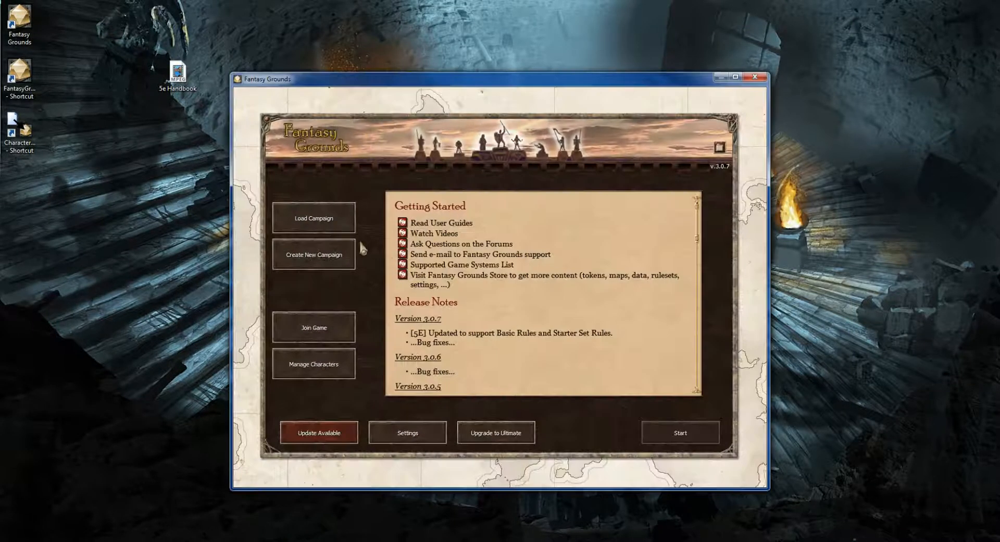
click(304, 223)
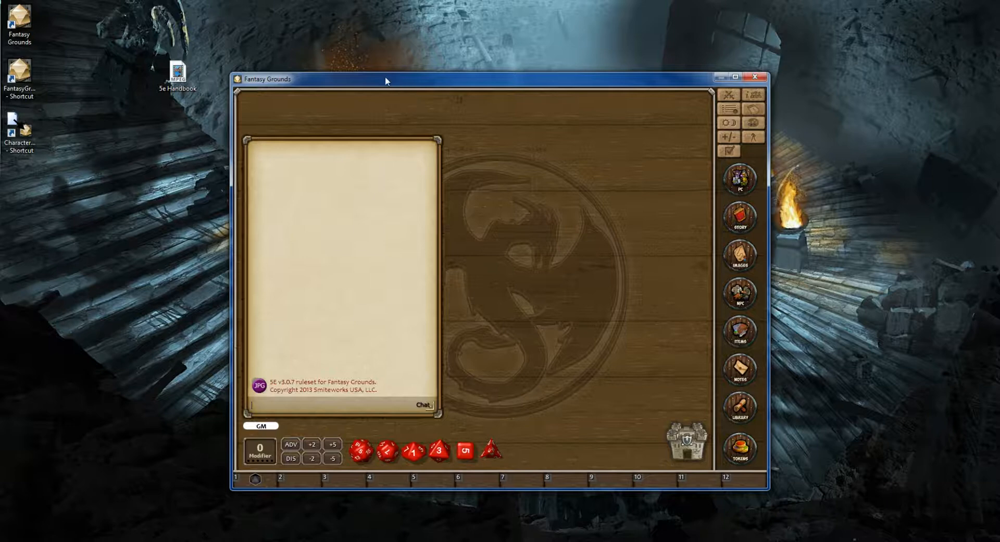
Move the Fantasy Grounds window to the upper-left corner of the desktop and enlarge it to fill the screen.
drag(385, 80, 163, 11)
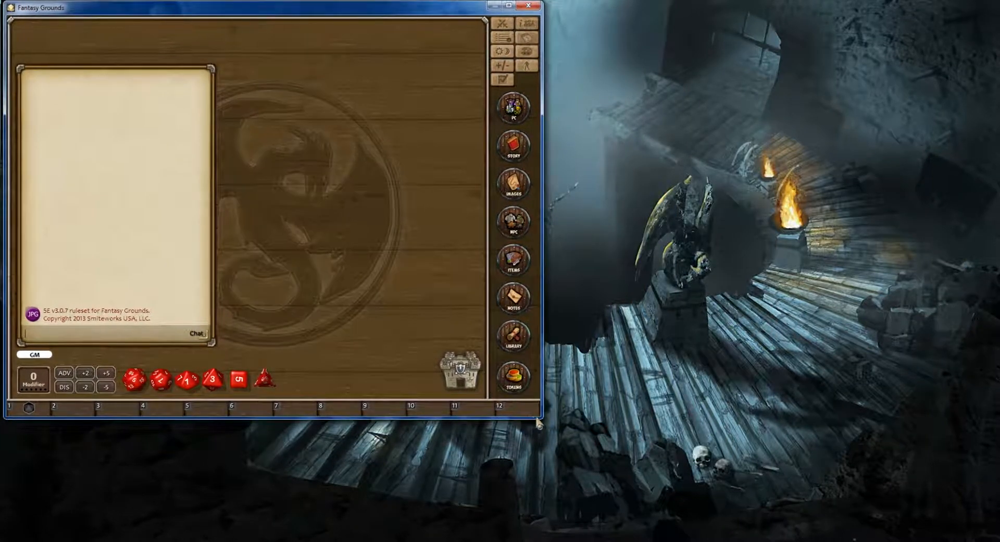
drag(540, 417, 993, 540)
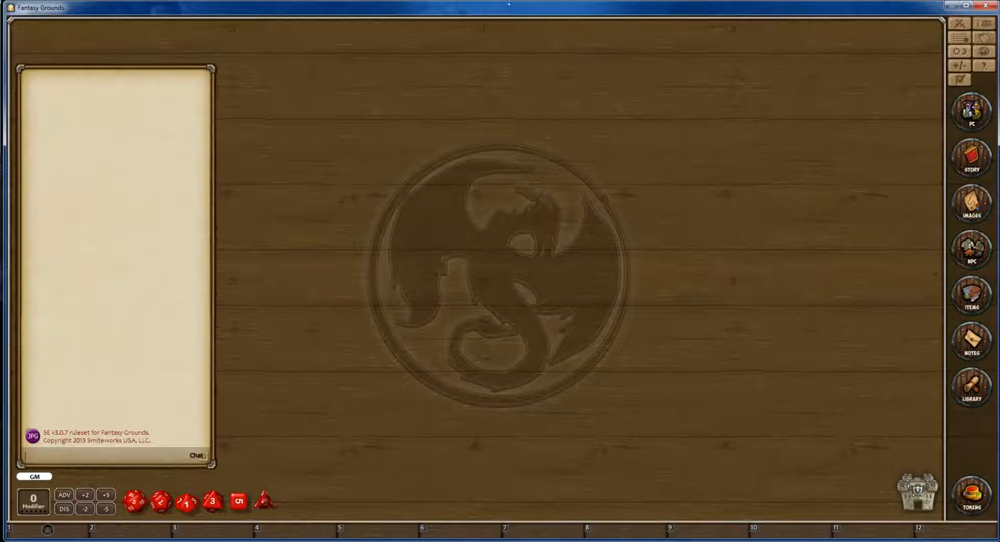
drag(508, 10, 507, 6)
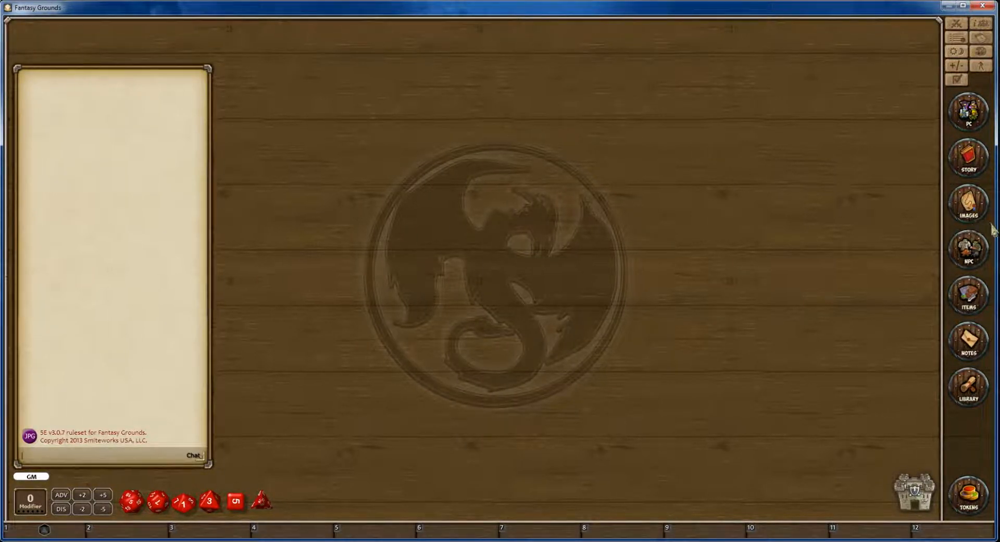
drag(993, 225, 994, 225)
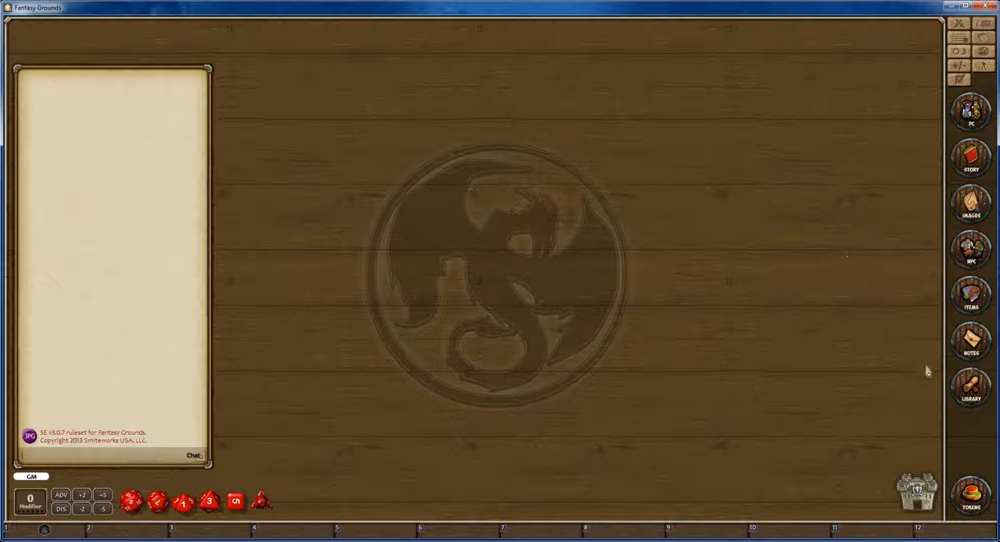
Look through the library's data module activation list for the 5e Handbook and its activation state, then close the list.
click(970, 398)
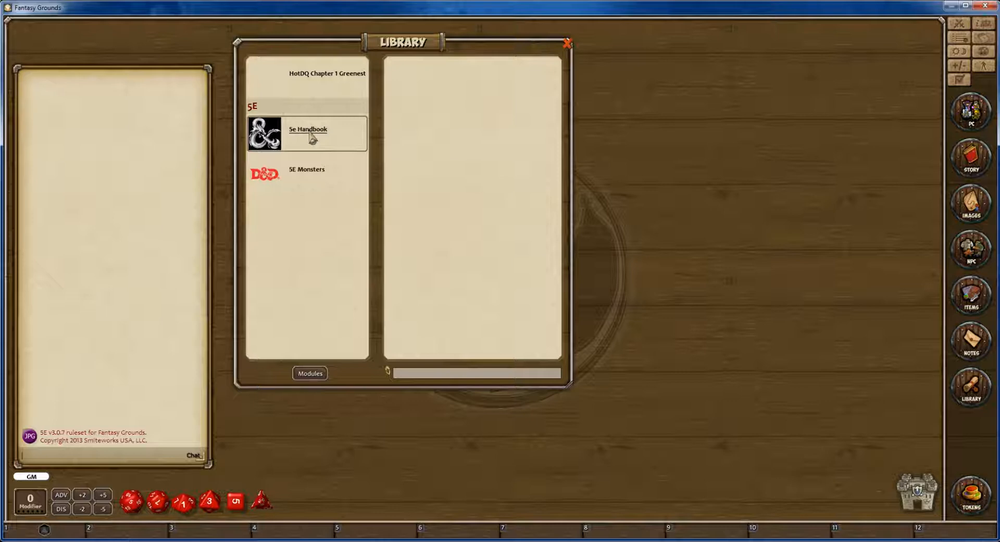
click(315, 376)
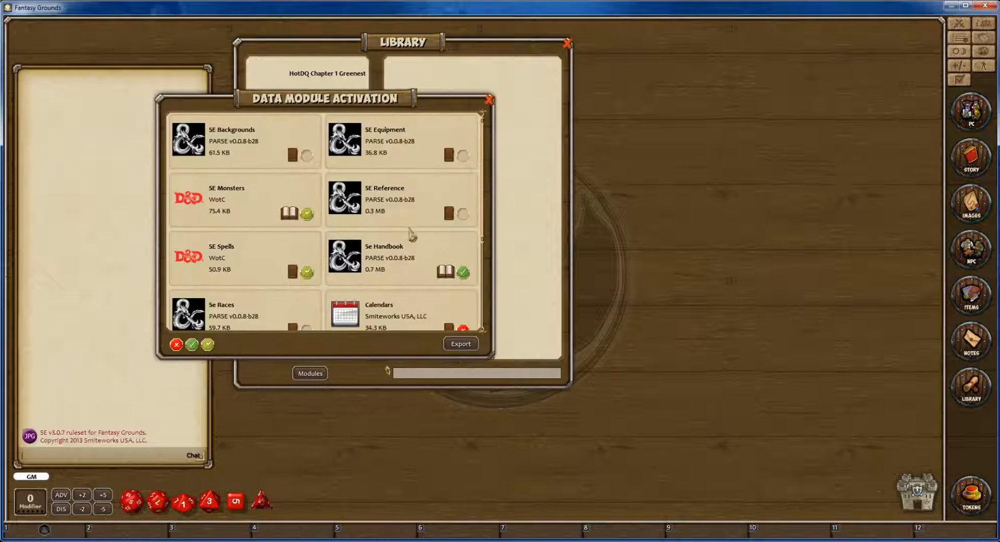
scroll(337, 261, down, 1)
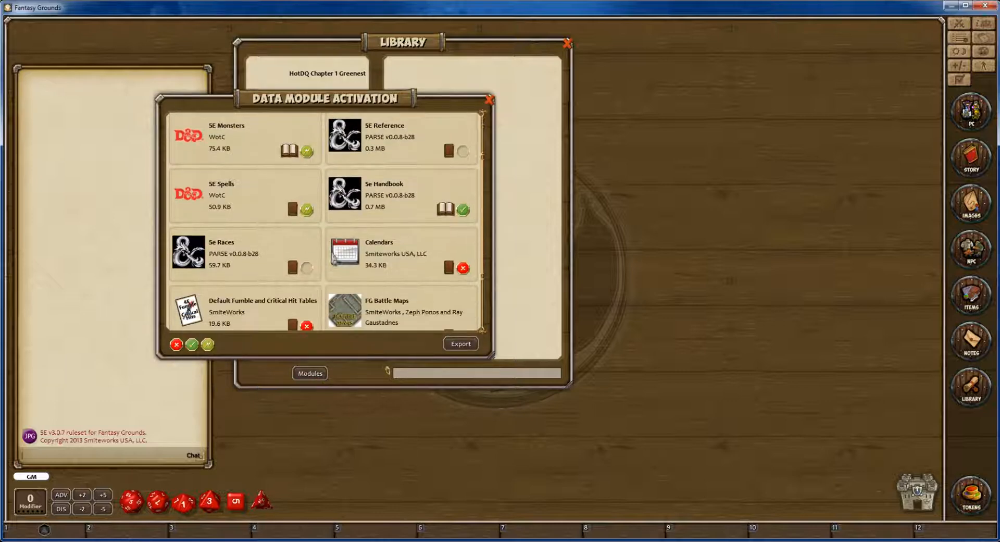
scroll(302, 263, up, 1)
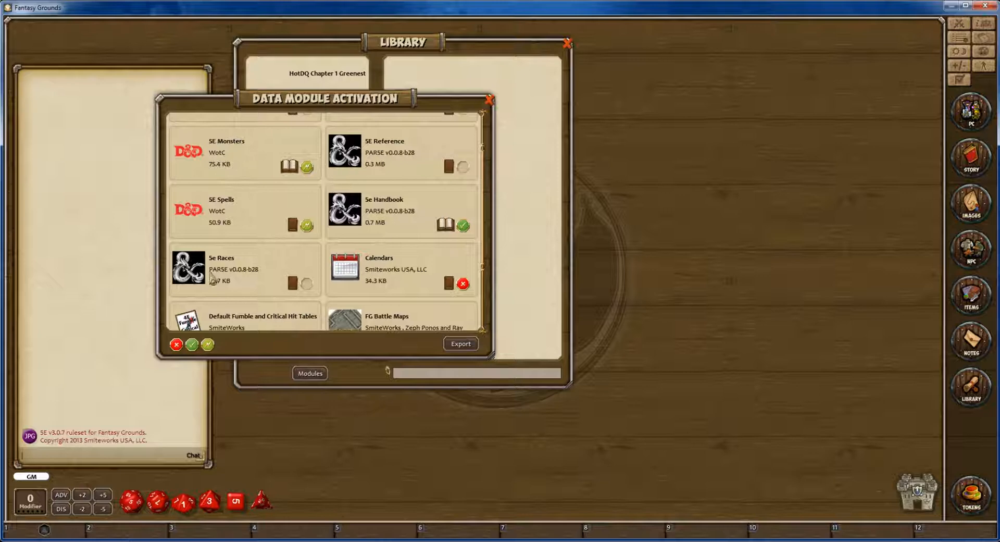
scroll(329, 297, down, 3)
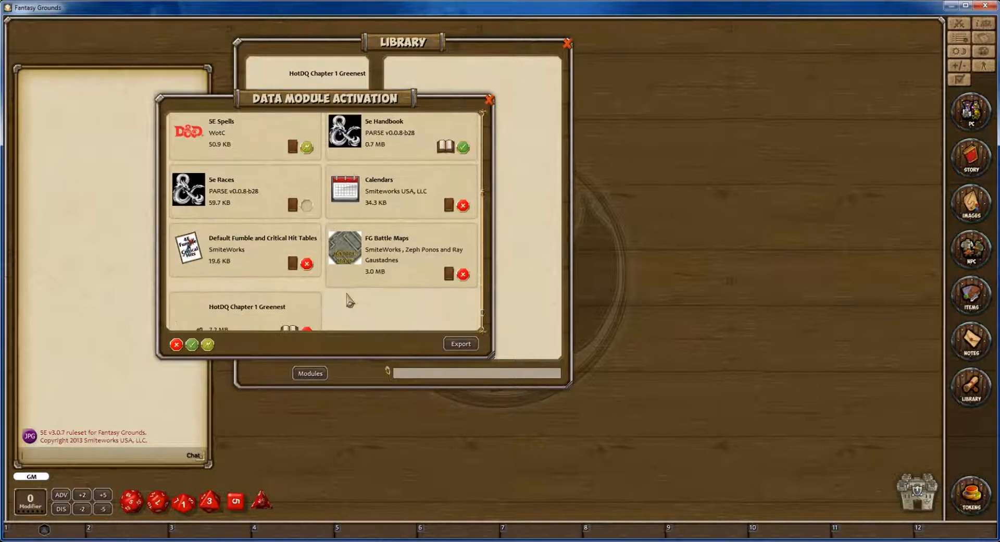
scroll(368, 307, up, 4)
scroll(370, 308, up, 1)
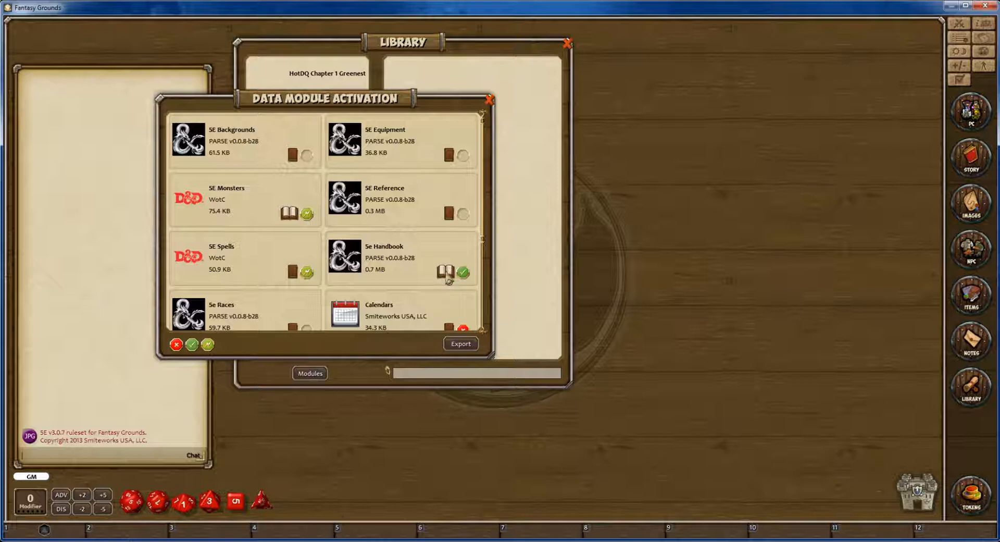
click(489, 100)
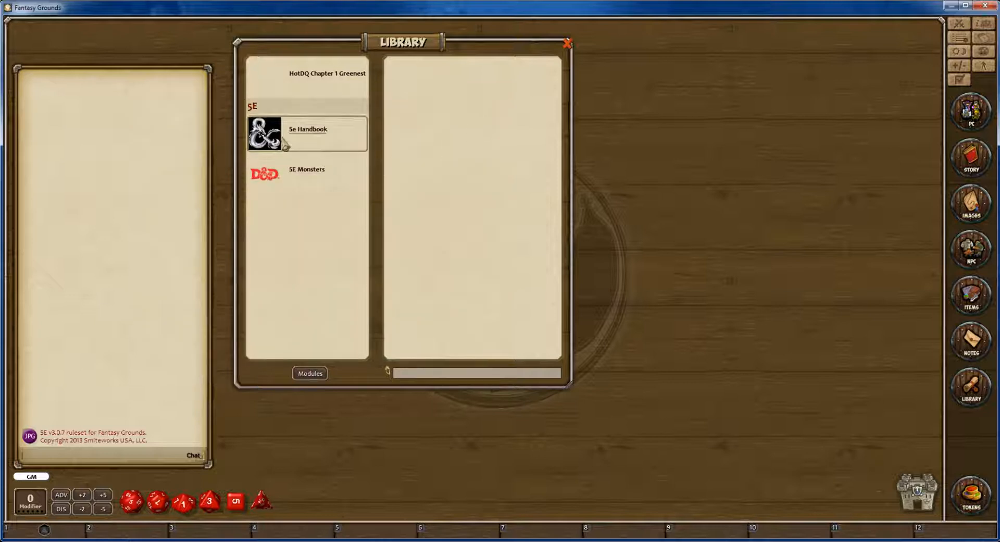
Open the list of all spells from the 5e Handbook module and enlarge its window.
click(307, 137)
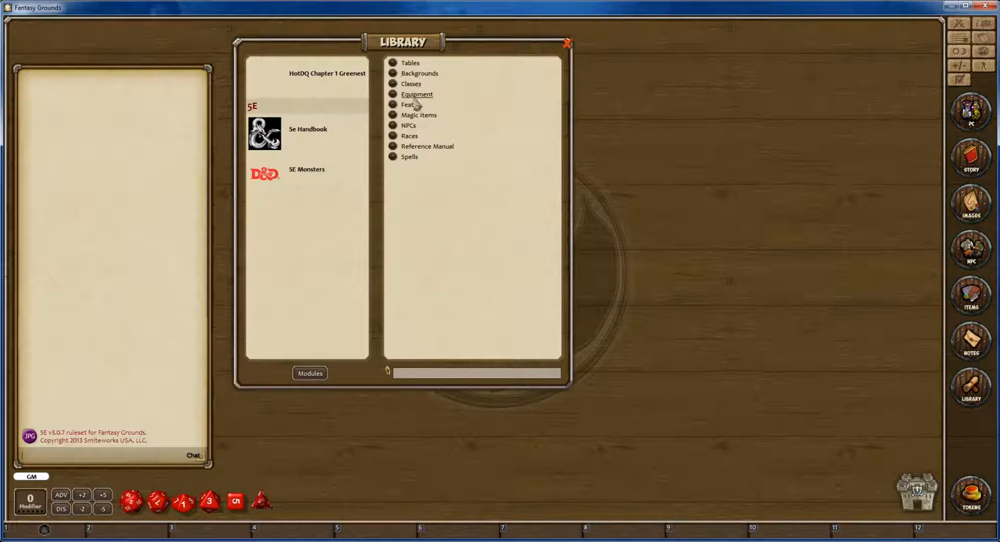
click(412, 159)
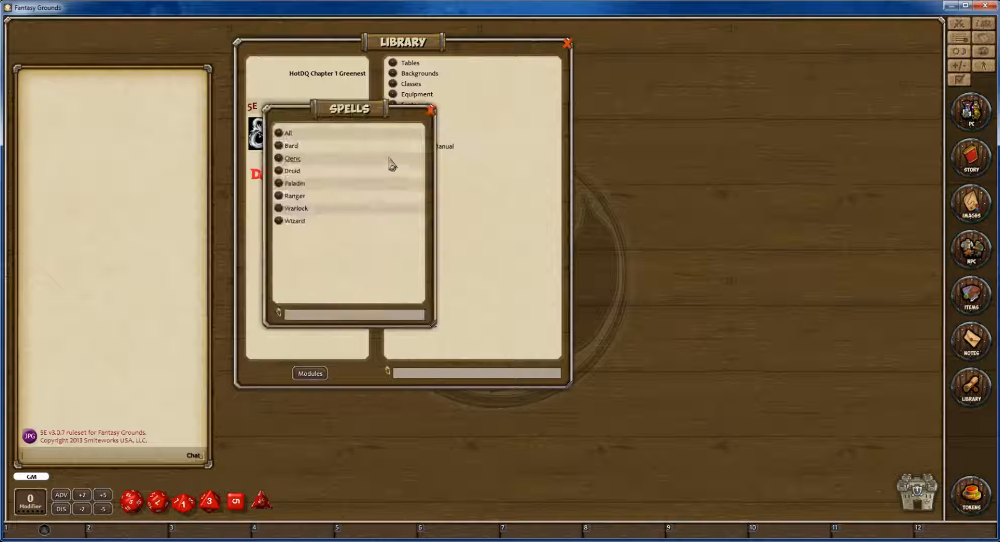
click(288, 136)
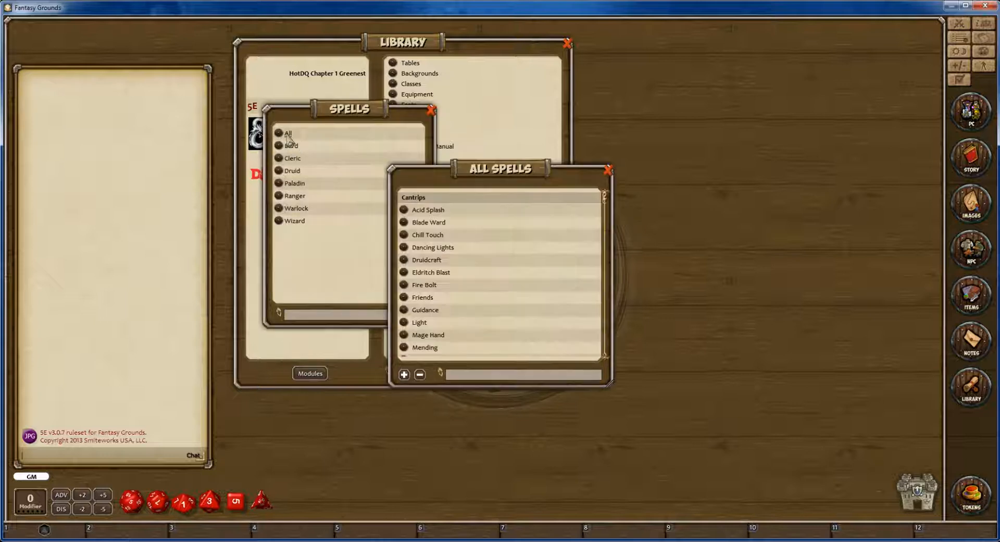
drag(443, 187, 423, 97)
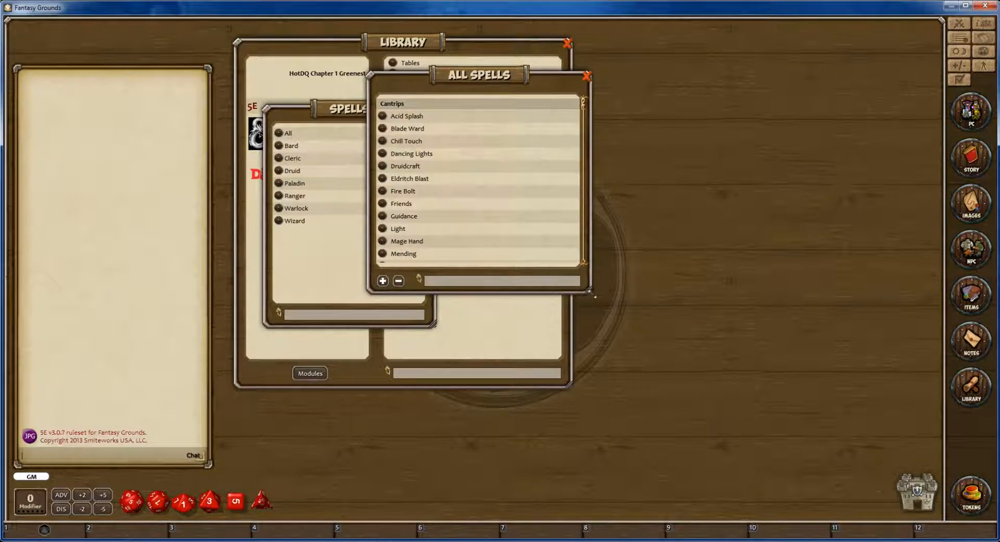
drag(591, 294, 743, 494)
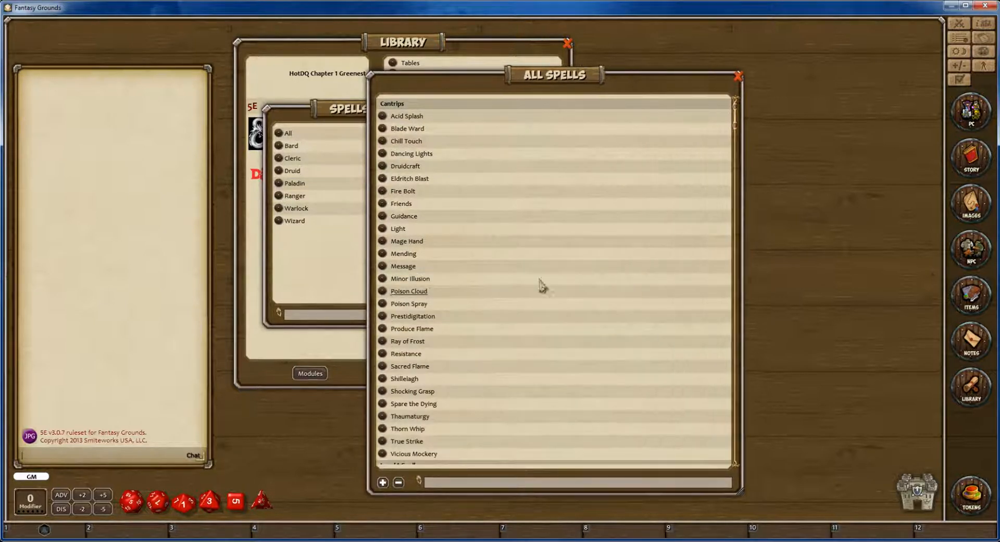
Look through the All Spells list from the cantrips down to the level 9 spells.
scroll(521, 244, down, 18)
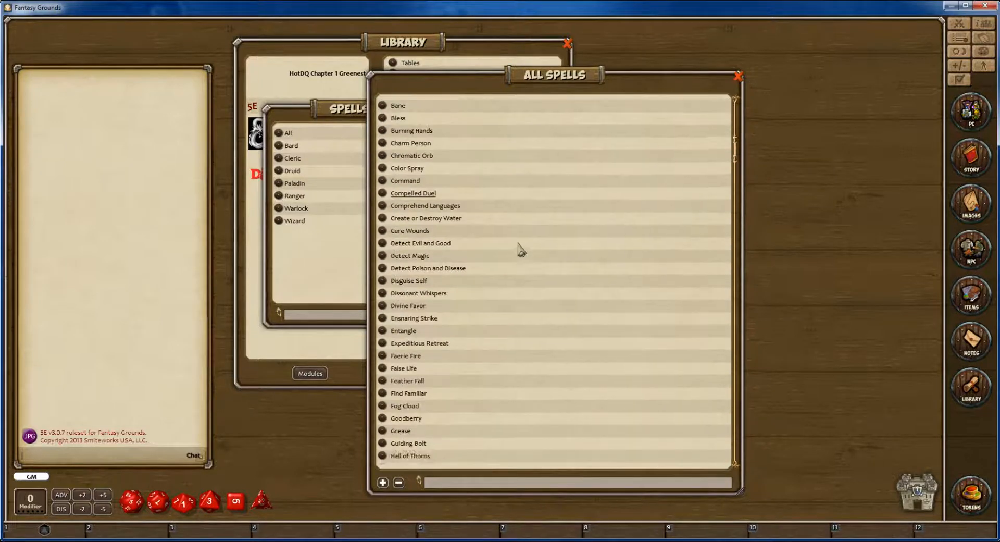
scroll(521, 250, down, 15)
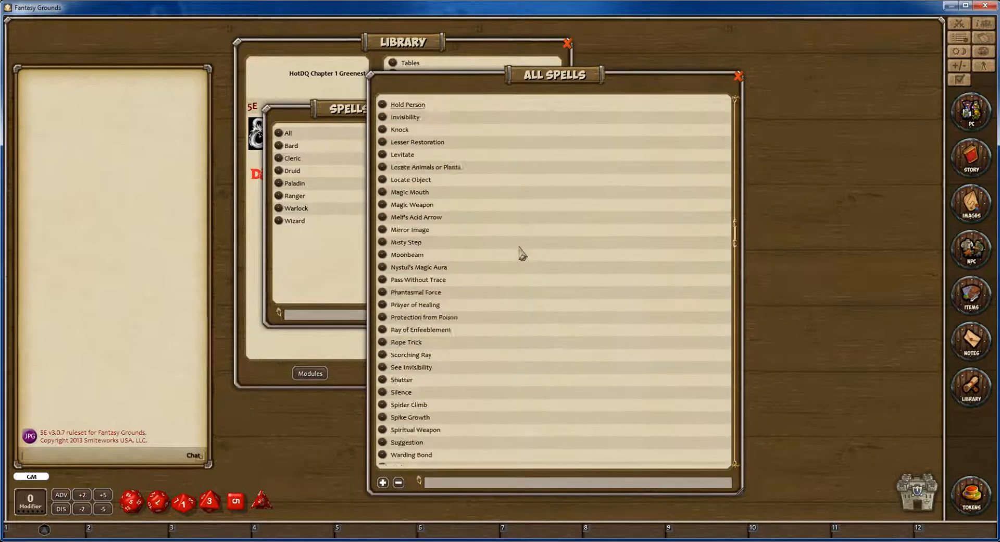
scroll(521, 253, down, 14)
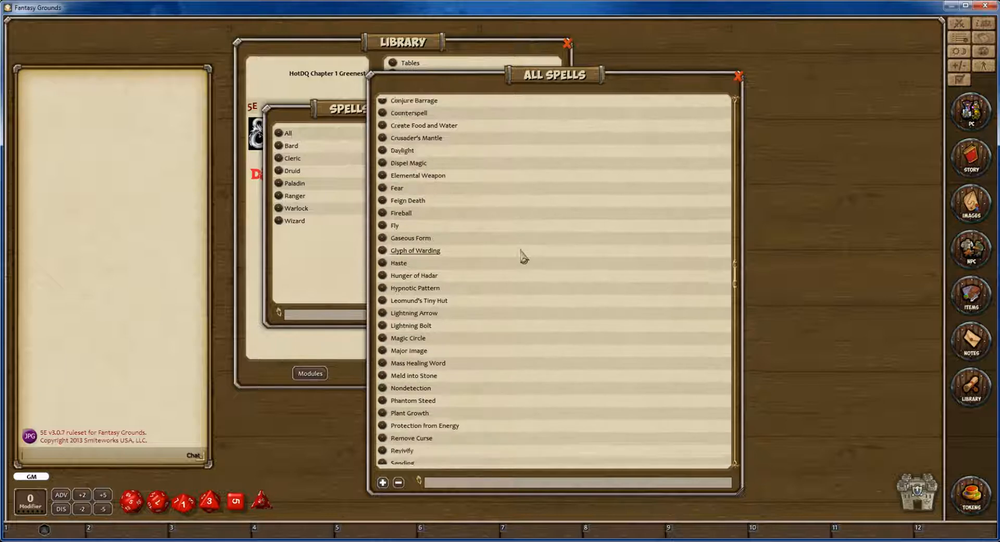
scroll(524, 256, down, 15)
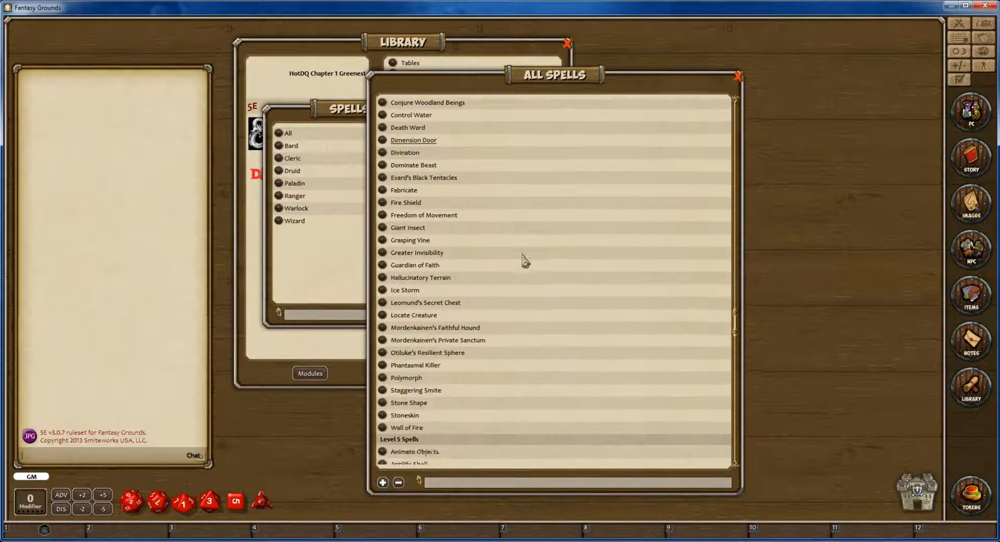
scroll(525, 260, down, 15)
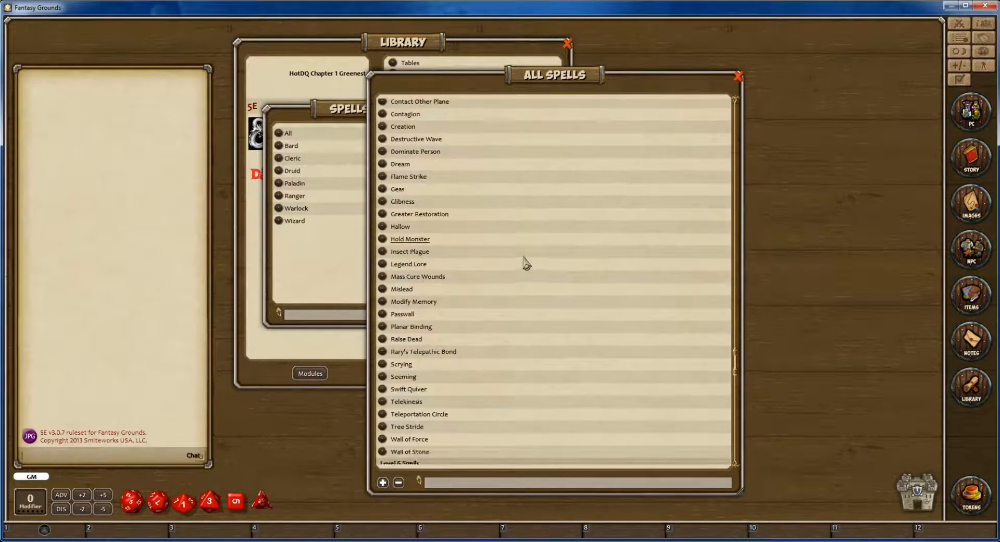
scroll(525, 263, down, 15)
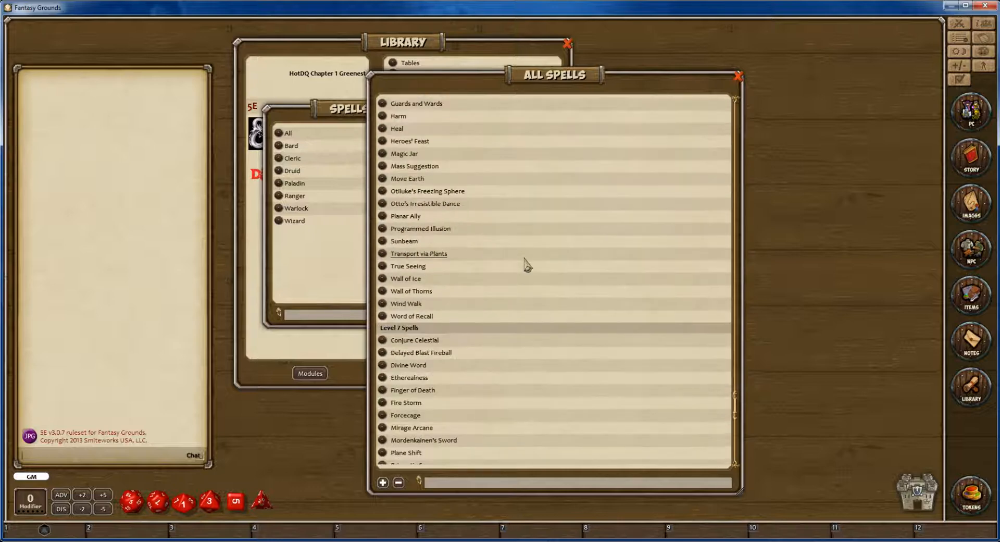
scroll(525, 263, down, 11)
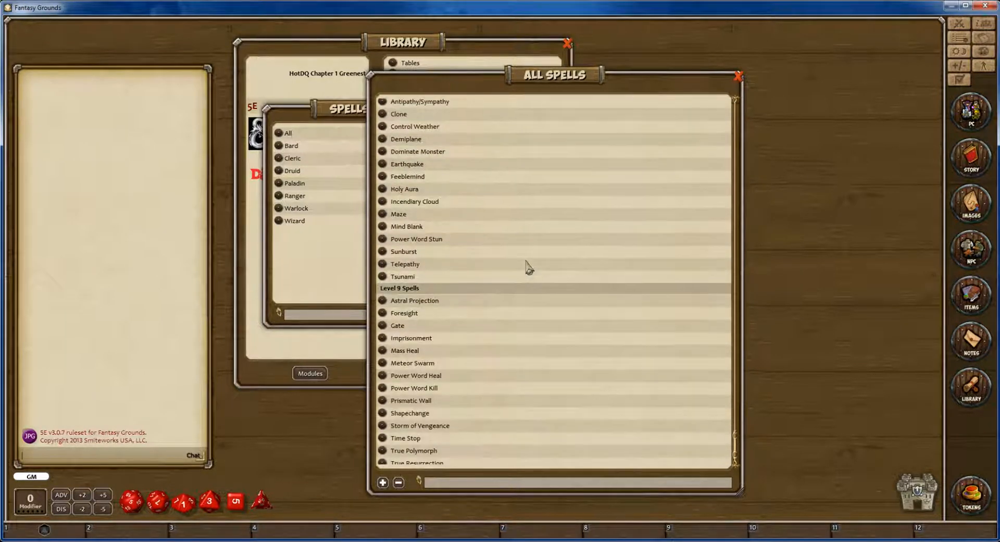
Check the end and start of the All Spells list, then close it and the spell category window.
scroll(527, 266, down, 3)
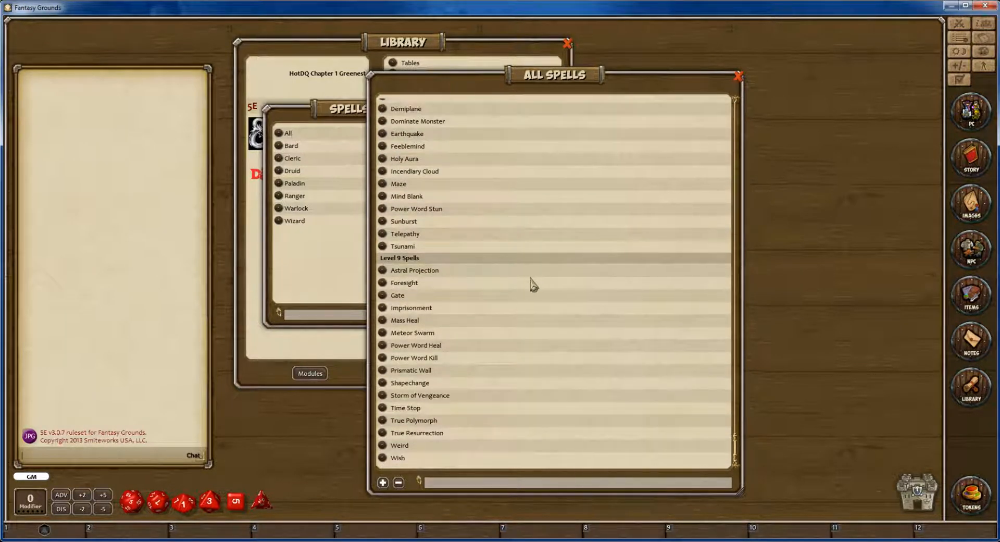
scroll(533, 284, up, 20)
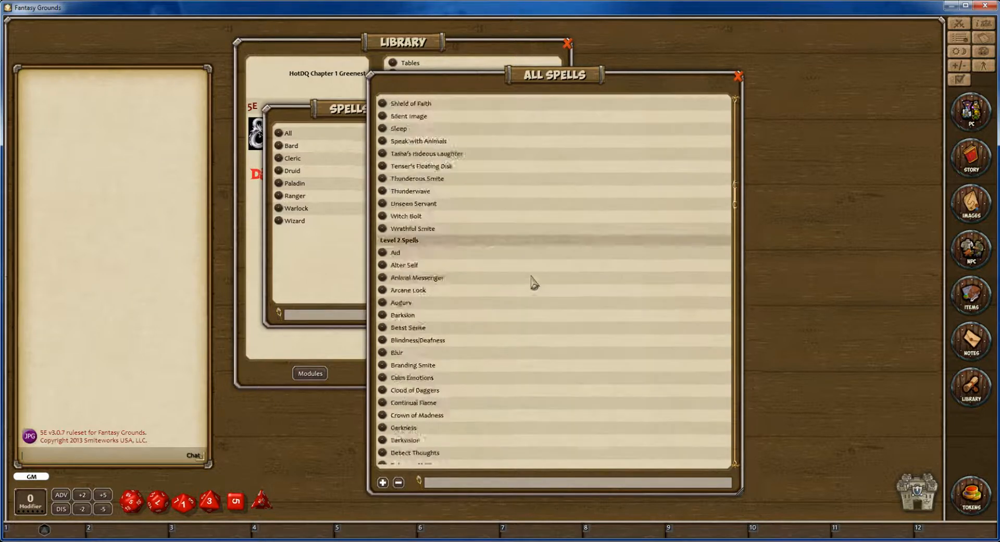
scroll(533, 283, up, 20)
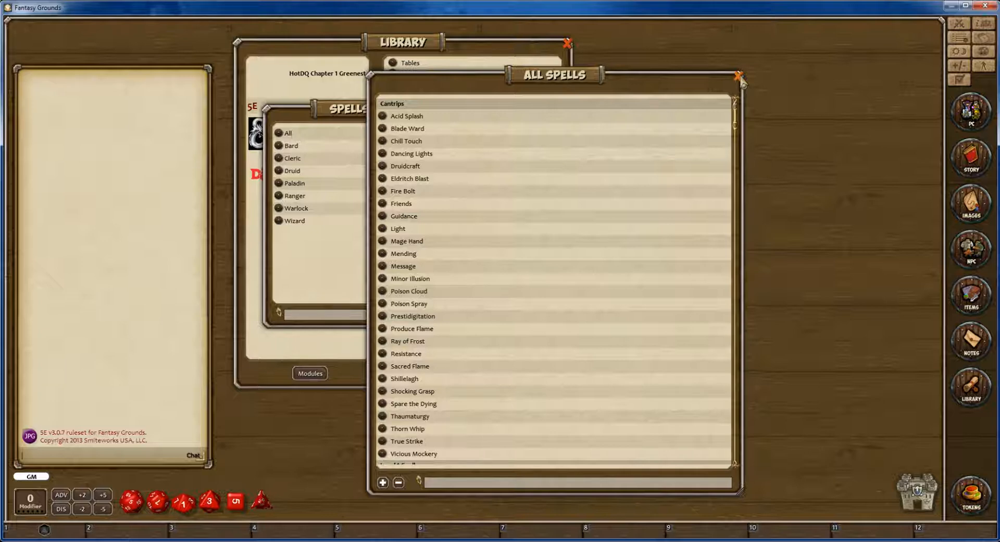
click(738, 76)
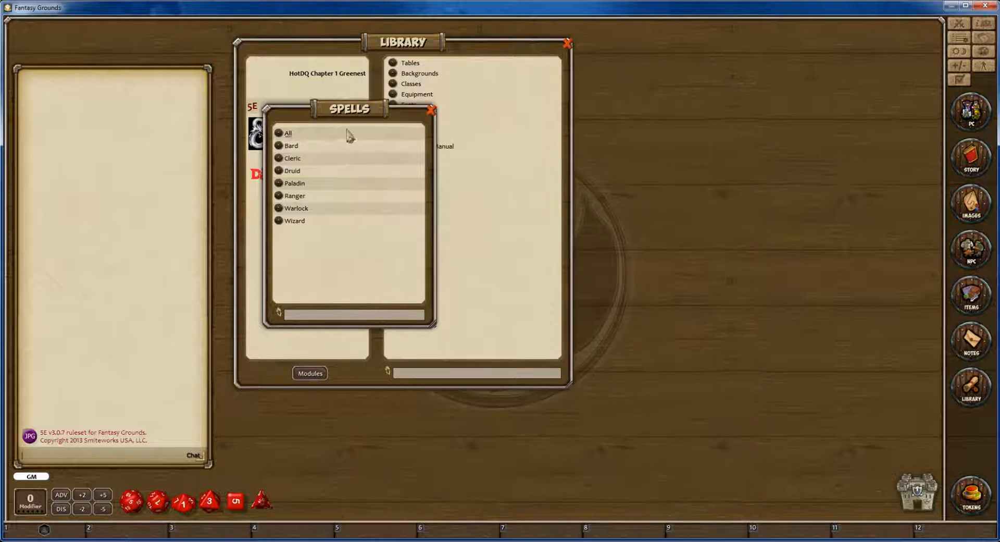
click(431, 110)
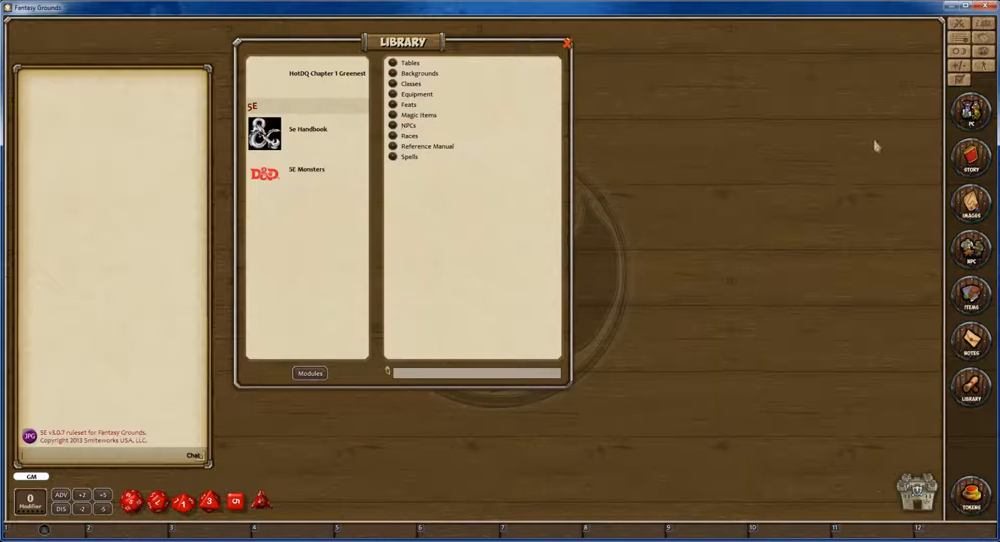
Open the character selection, enlarge its window and create a new blank character.
click(969, 111)
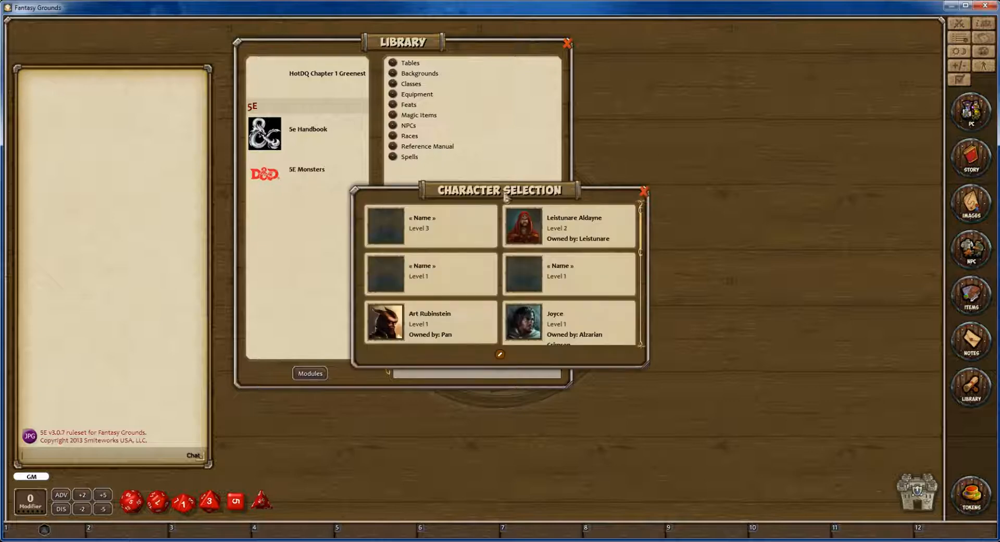
drag(504, 191, 539, 99)
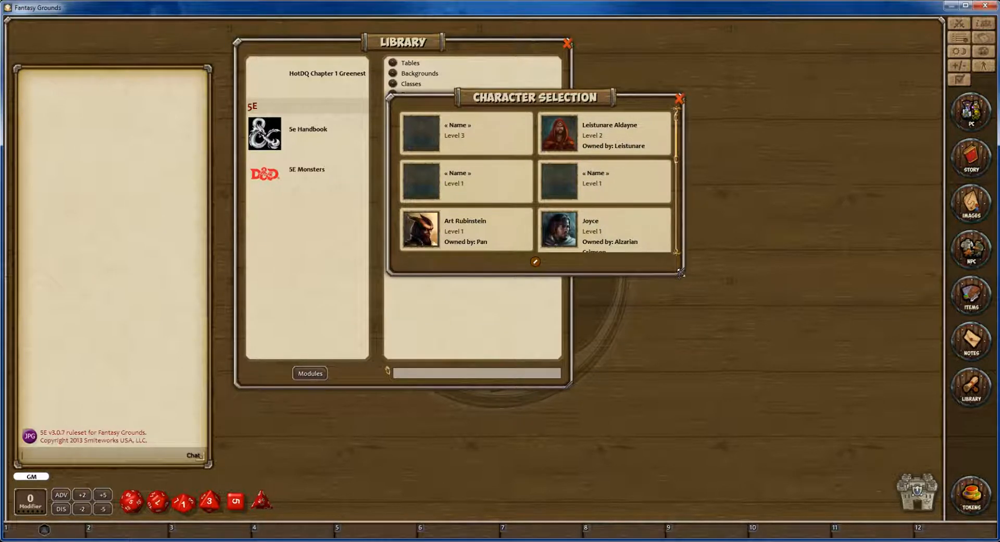
drag(680, 272, 754, 392)
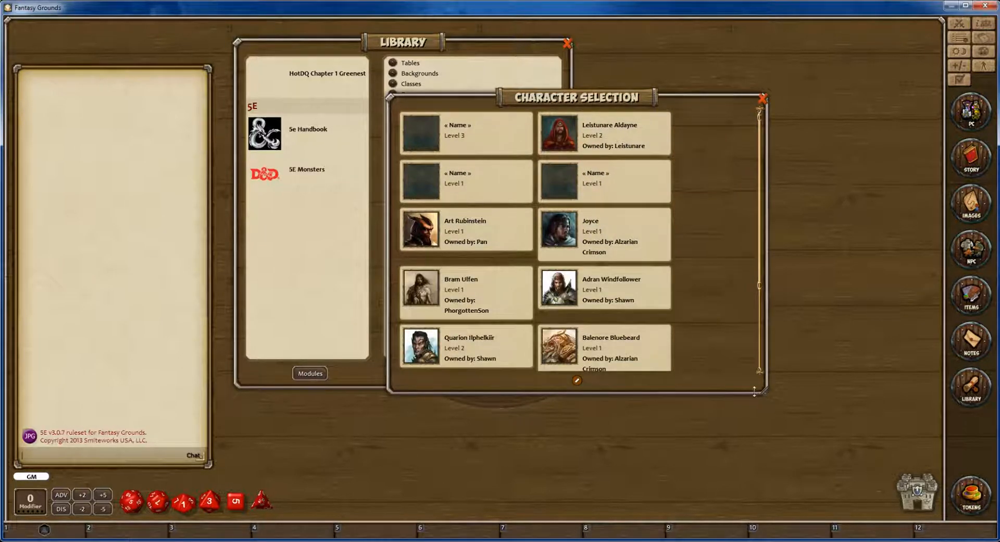
click(578, 381)
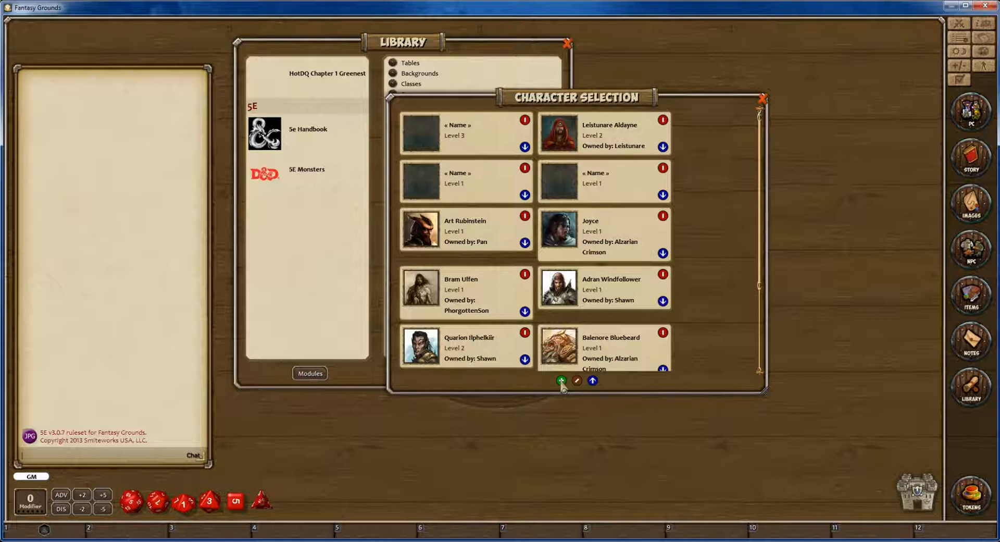
click(561, 380)
Close the character selection and arrange the library and the new character sheet side by side.
drag(484, 138, 672, 164)
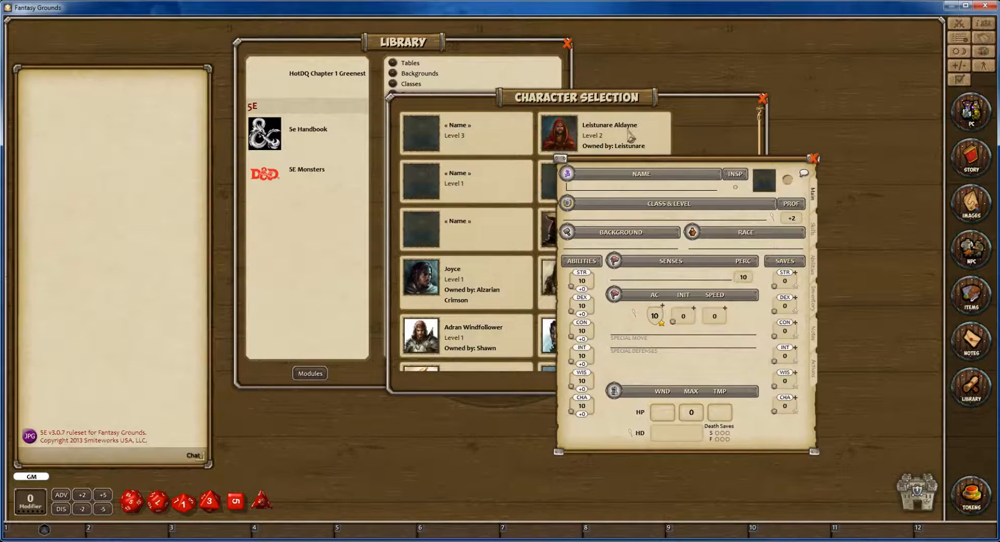
click(762, 99)
drag(430, 79, 286, 90)
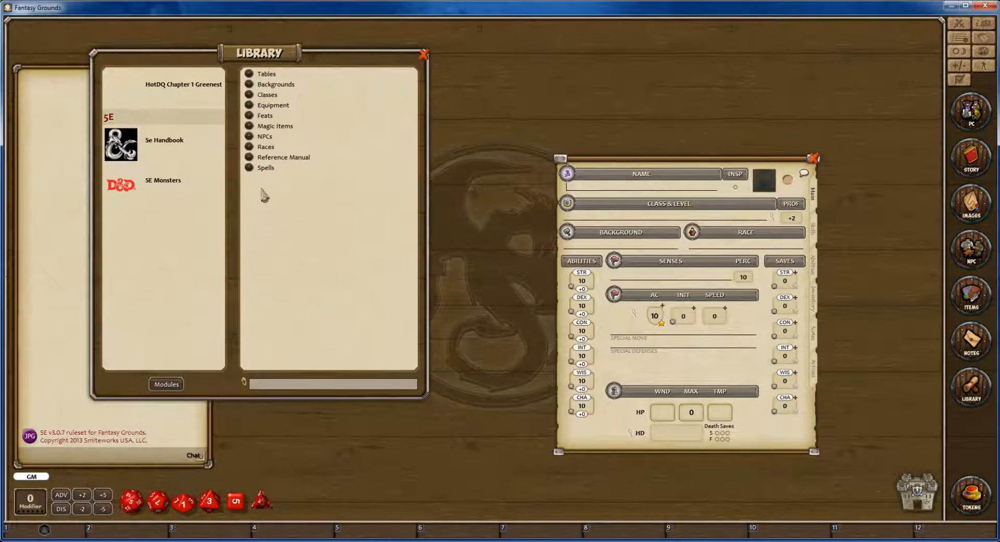
drag(612, 159, 658, 60)
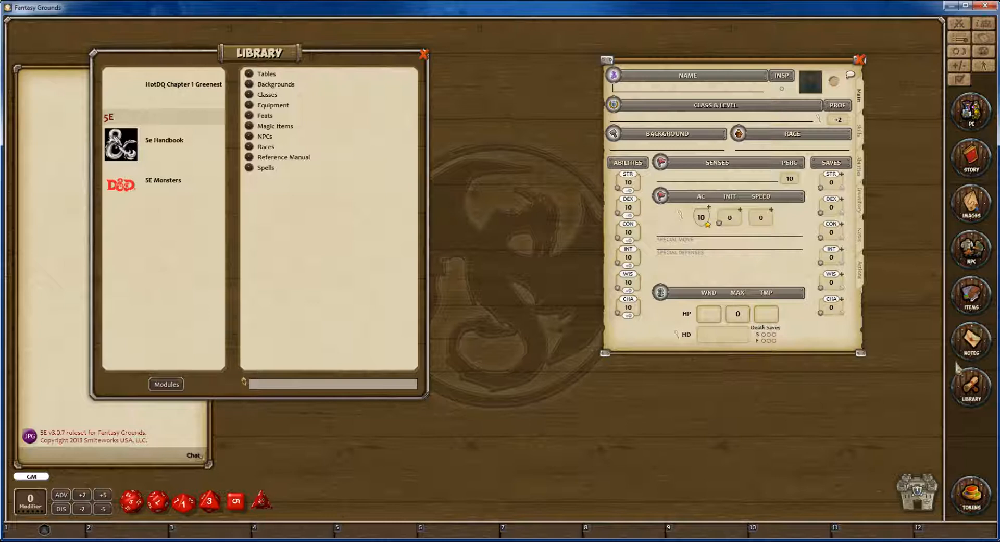
Set the new character's Intelligence, Constitution and Dexterity scores to 13.
click(630, 260)
text(13)
click(629, 234)
text(13)
click(629, 212)
text(131)
Set the character's Wisdom and Charisma scores to 13 and remove the stray extra digit from Dexterity.
click(630, 282)
text(13)
click(629, 308)
text(13)
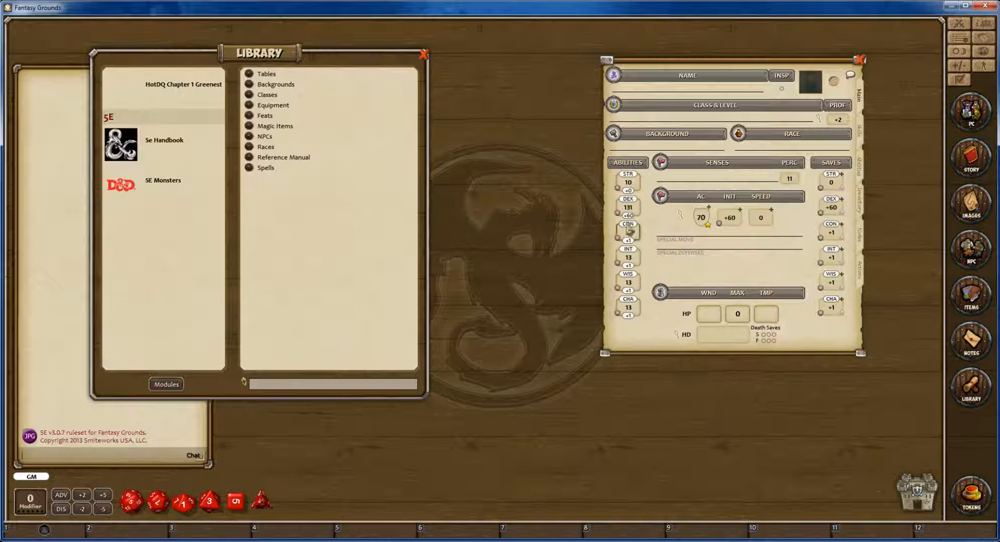
key(BackSpace)
Open the Human entry from the 5e Handbook's races and enlarge it beside the character sheet.
drag(674, 71, 643, 67)
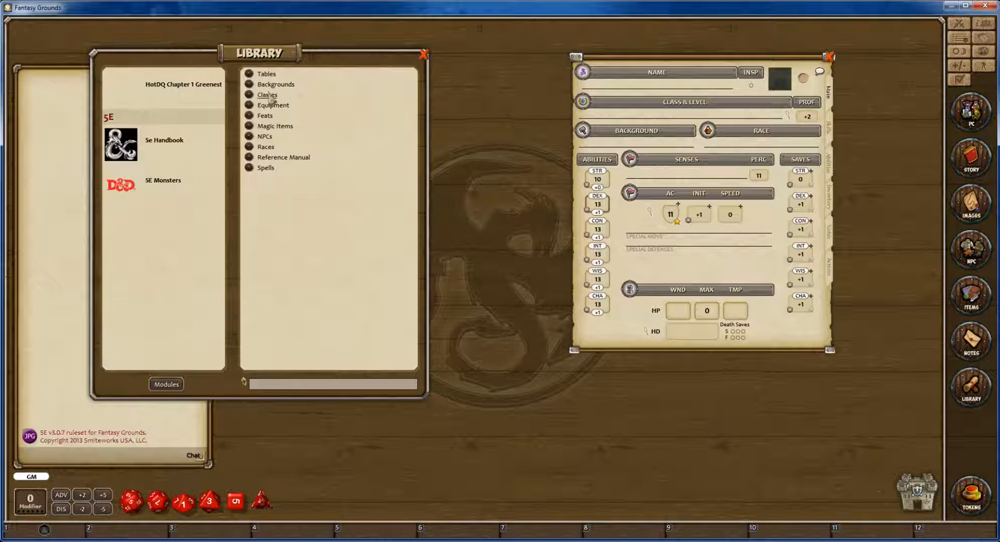
click(264, 147)
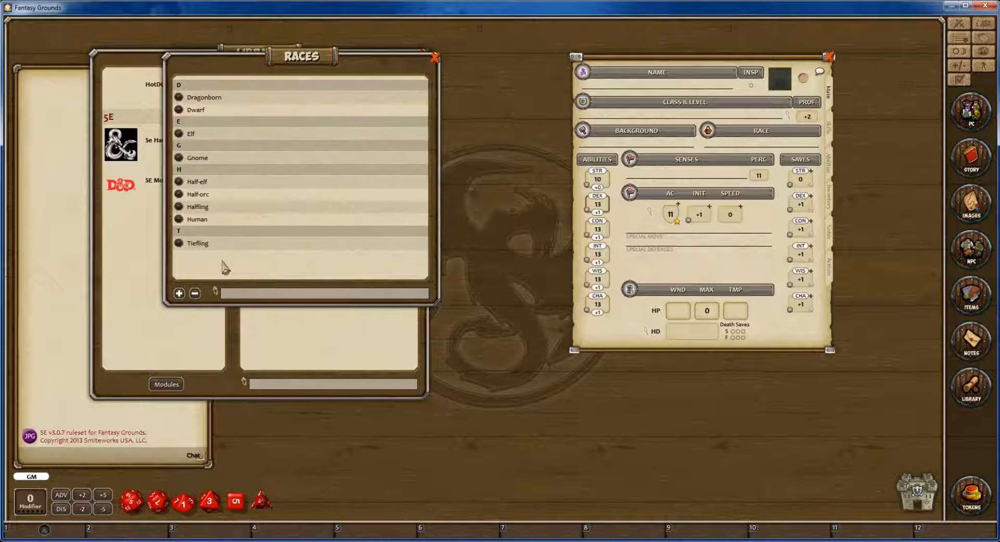
click(179, 220)
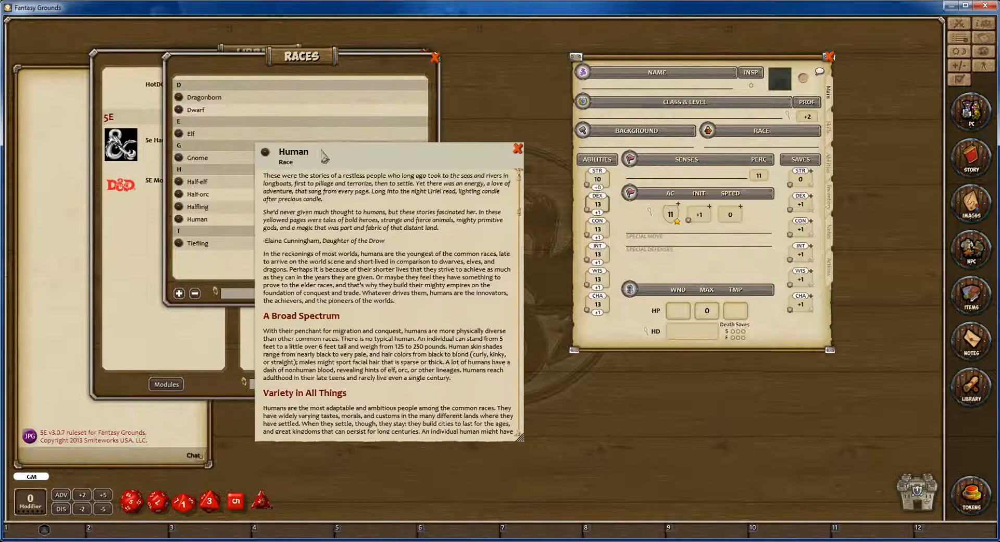
drag(333, 156, 340, 107)
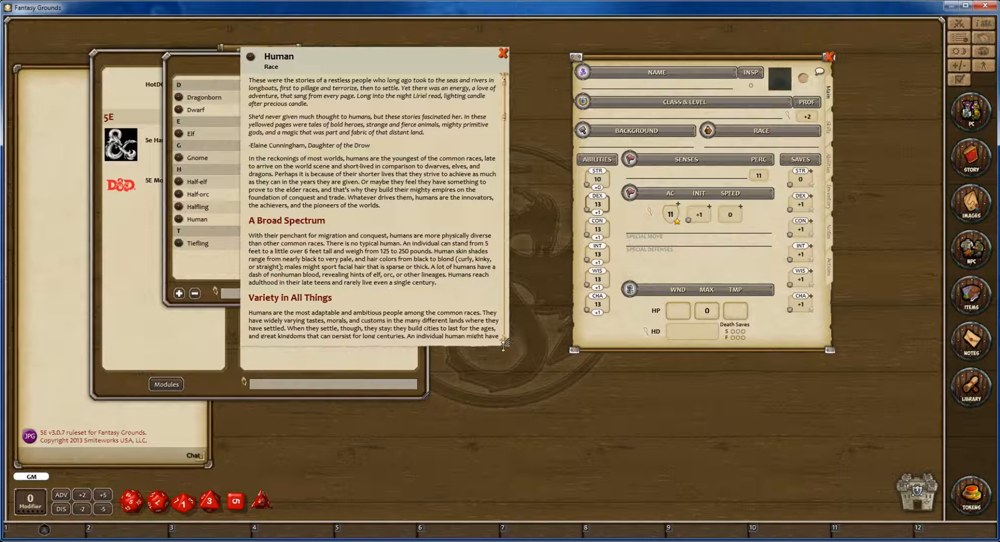
drag(513, 353, 553, 489)
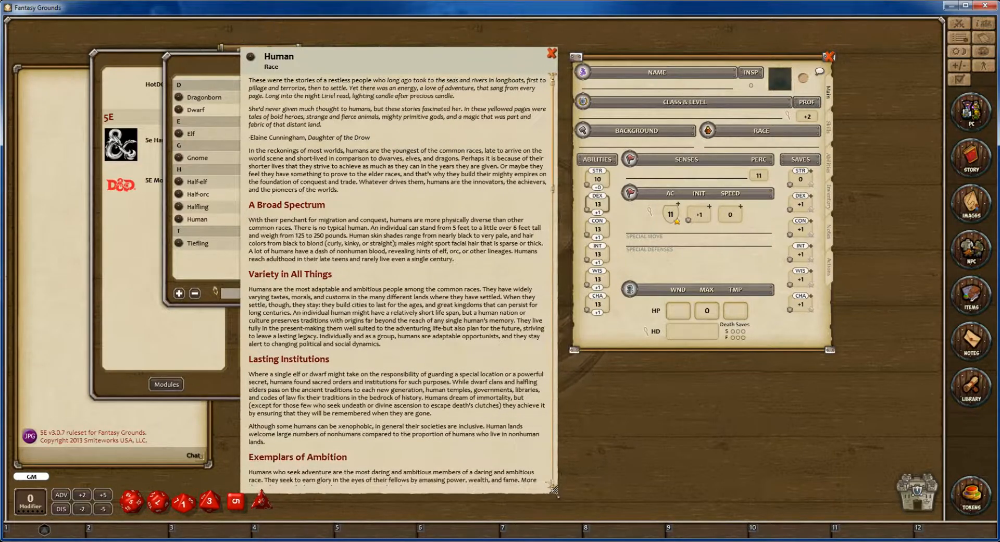
Read through the Human race description down to the Human Traits, then close the entry.
scroll(434, 267, down, 12)
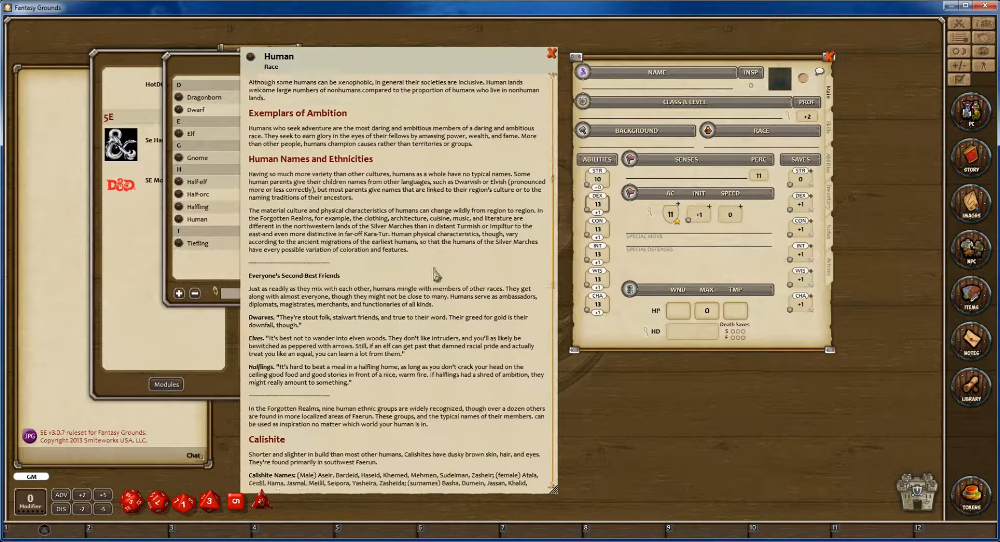
scroll(434, 267, down, 15)
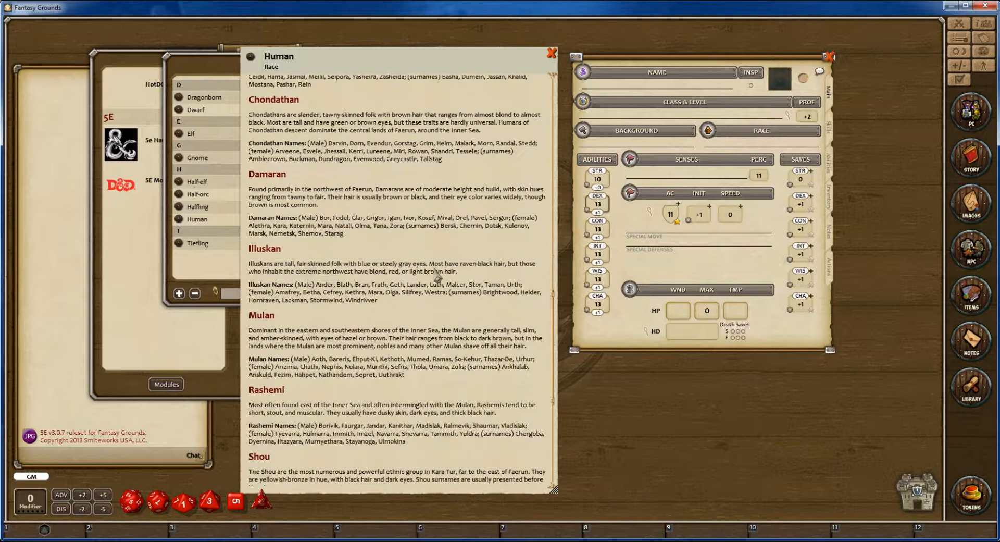
scroll(435, 270, down, 8)
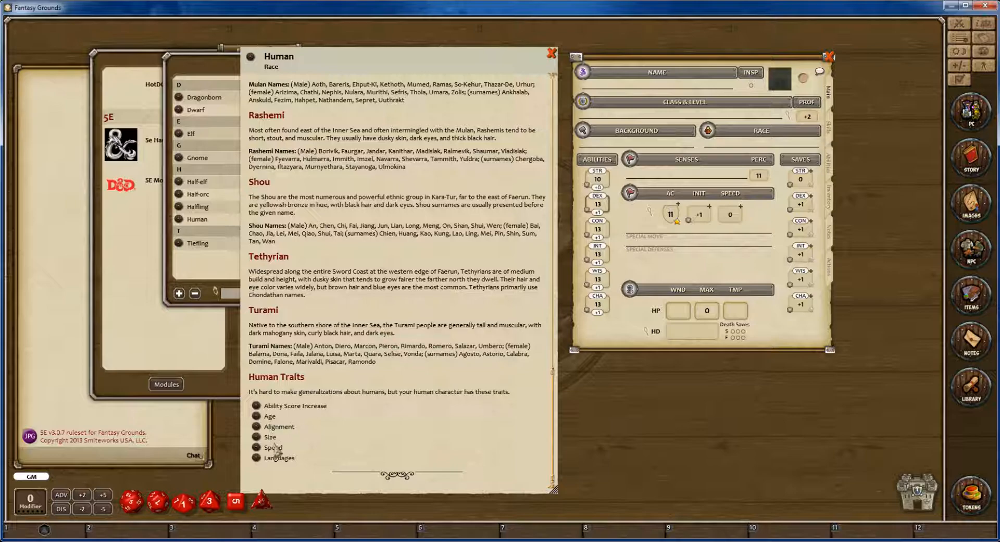
scroll(393, 373, up, 10)
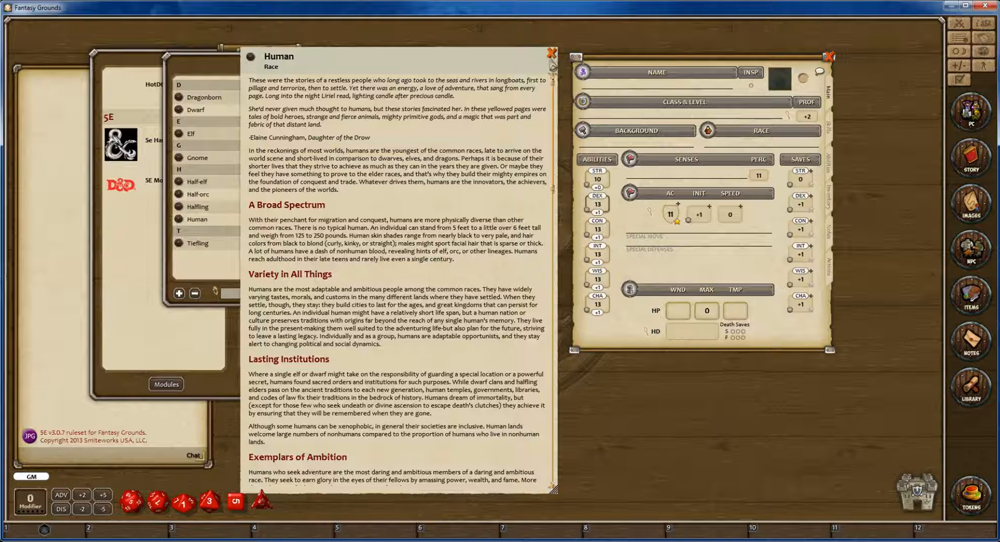
click(551, 53)
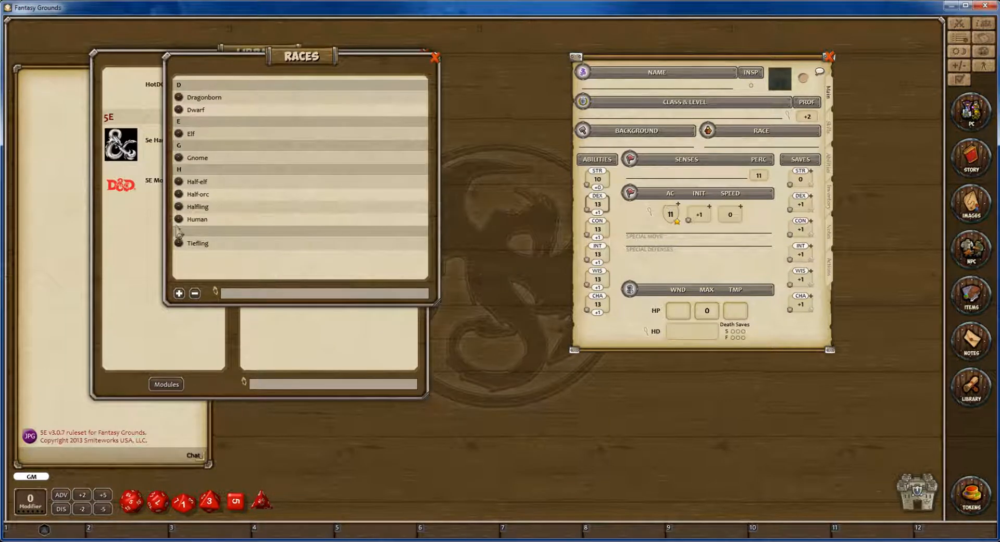
Assign the Human race to the character and check the sheet's skills, abilities, inventory, notes and actions pages.
drag(178, 221, 742, 146)
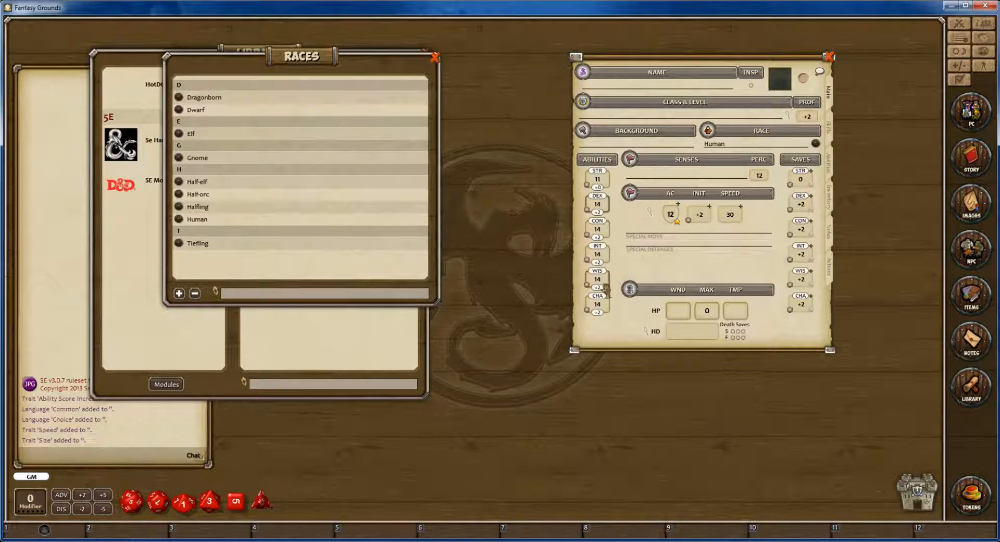
click(830, 128)
click(829, 170)
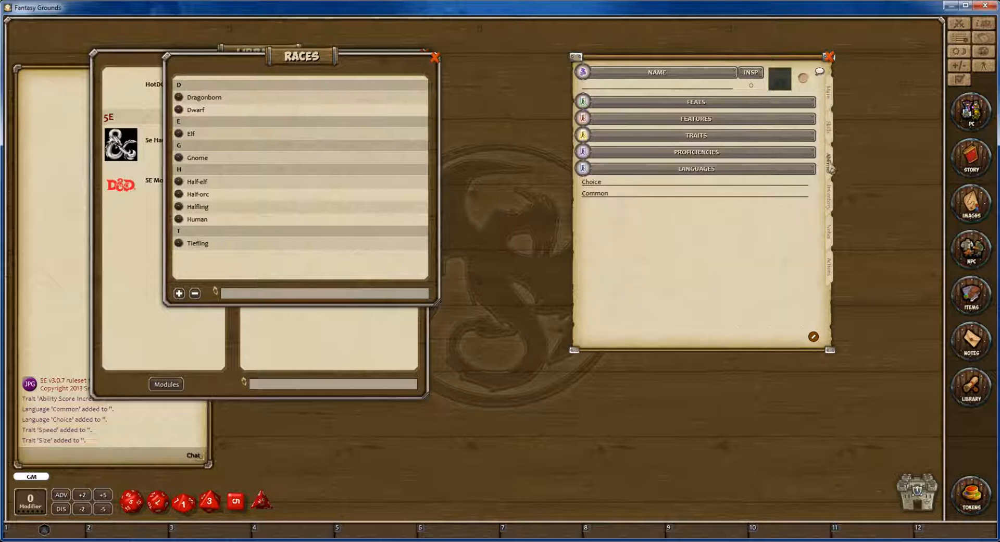
click(830, 201)
click(830, 232)
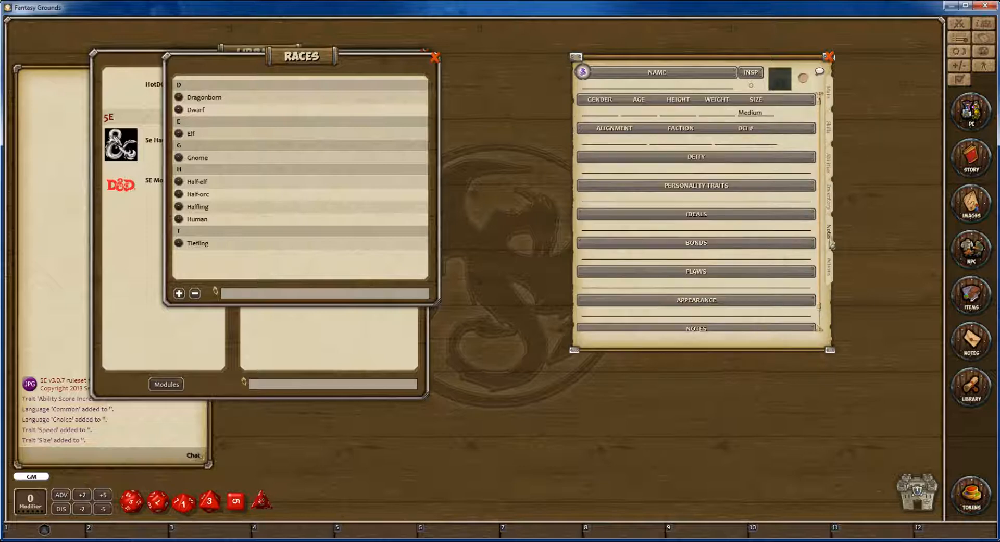
click(830, 268)
click(830, 98)
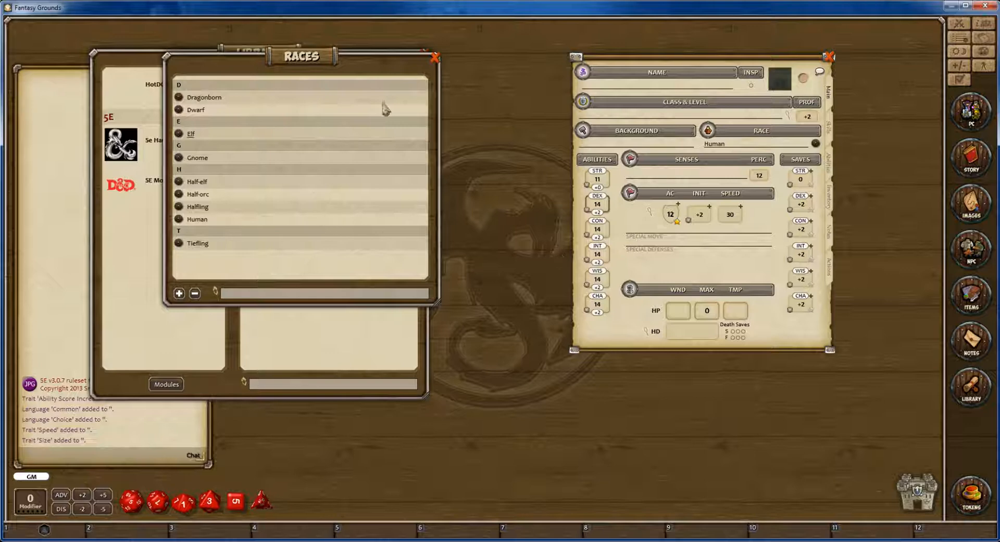
Replace the races list with the library's classes list and add the Wizard class to the character.
click(435, 57)
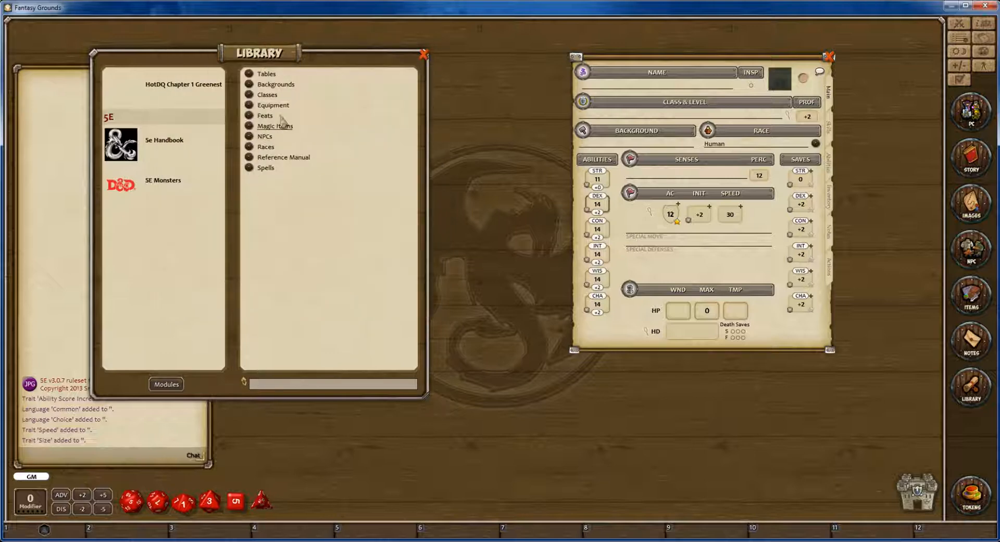
click(266, 95)
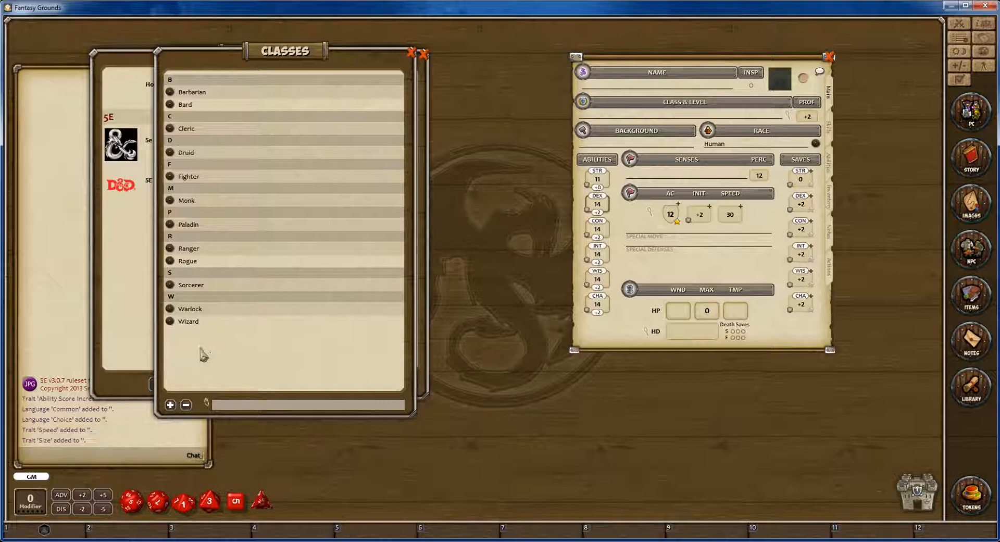
drag(170, 322, 617, 121)
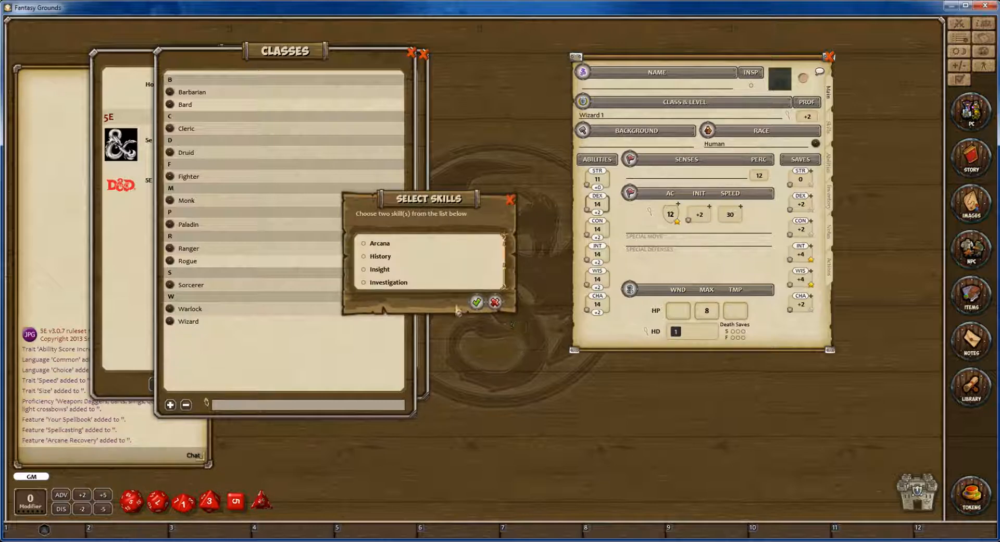
Review the Wizard skill choices, select Investigation and Medicine, and confirm the selection.
drag(447, 302, 447, 317)
scroll(440, 289, down, 2)
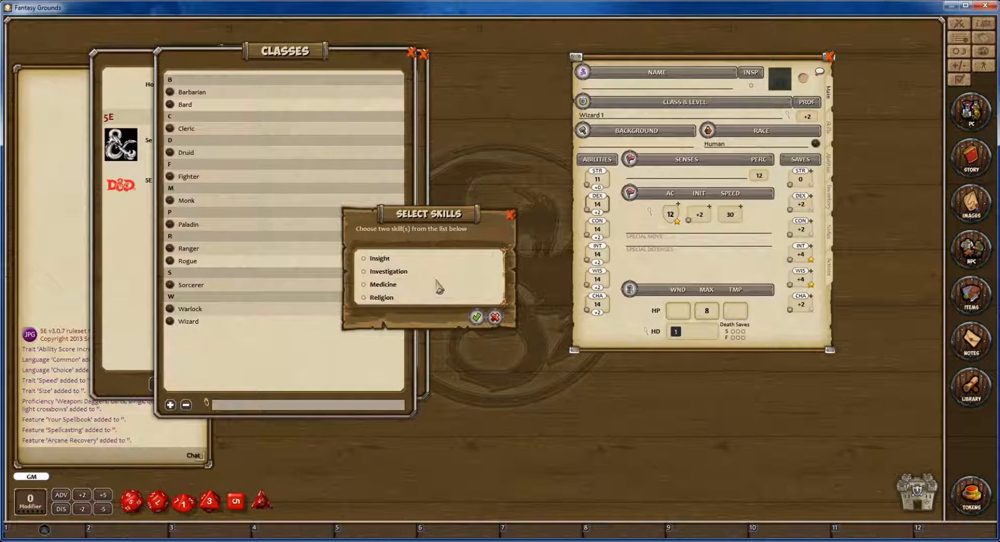
scroll(399, 296, up, 2)
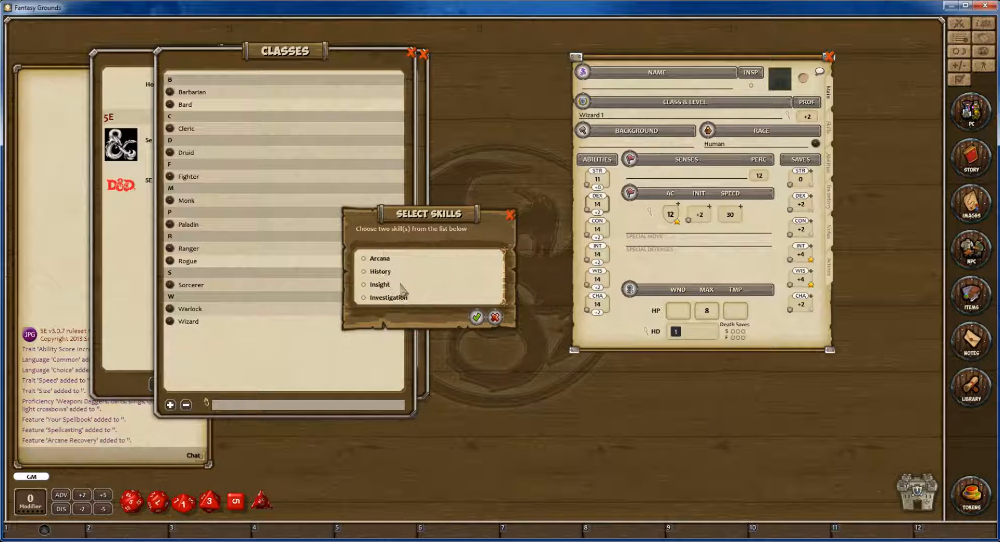
scroll(402, 288, down, 2)
scroll(391, 296, up, 2)
scroll(402, 288, down, 2)
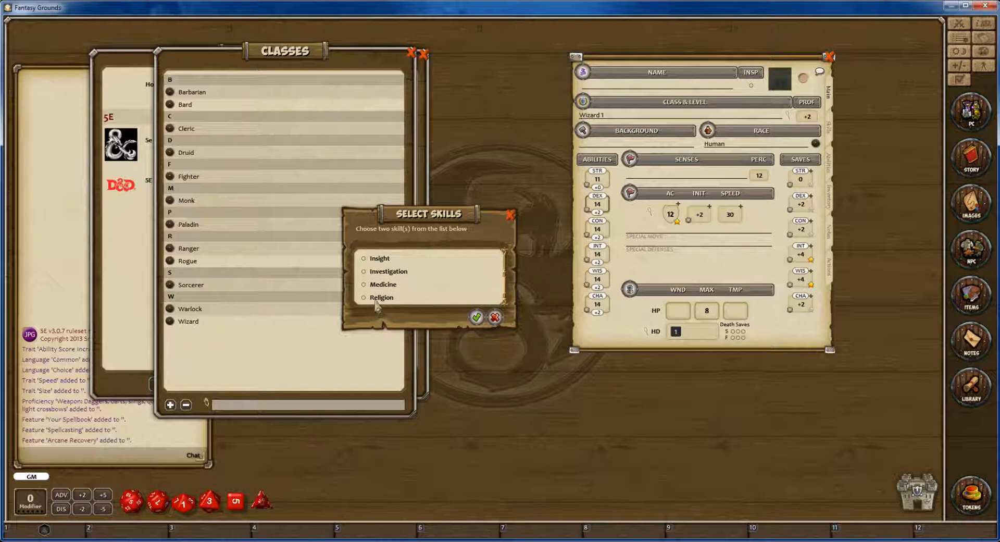
click(364, 272)
scroll(426, 294, up, 2)
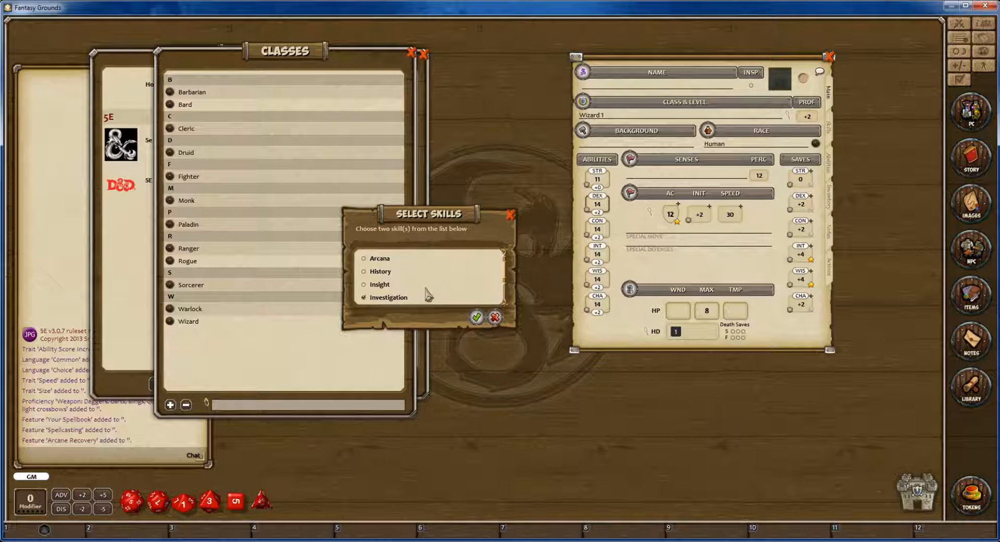
click(364, 272)
scroll(367, 279, down, 2)
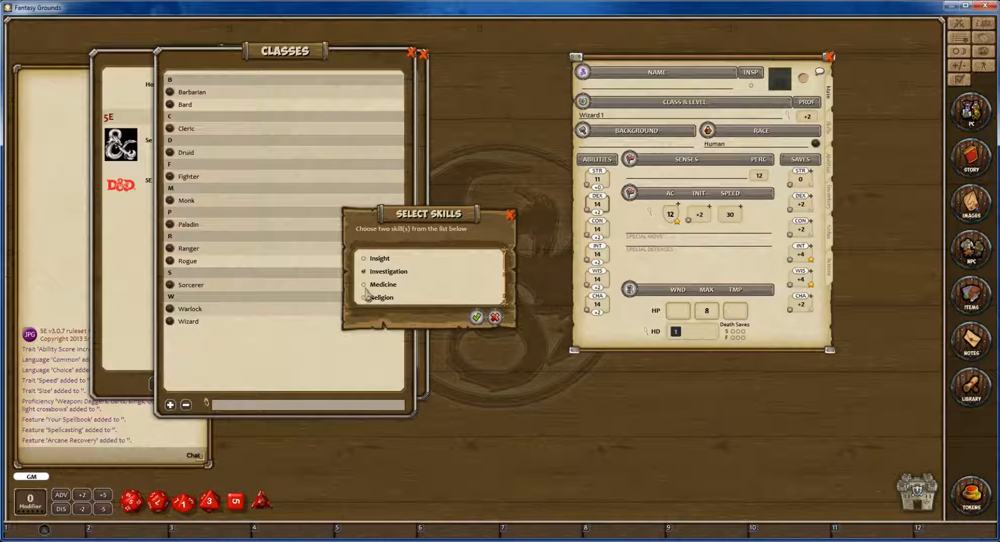
click(364, 284)
scroll(409, 292, up, 2)
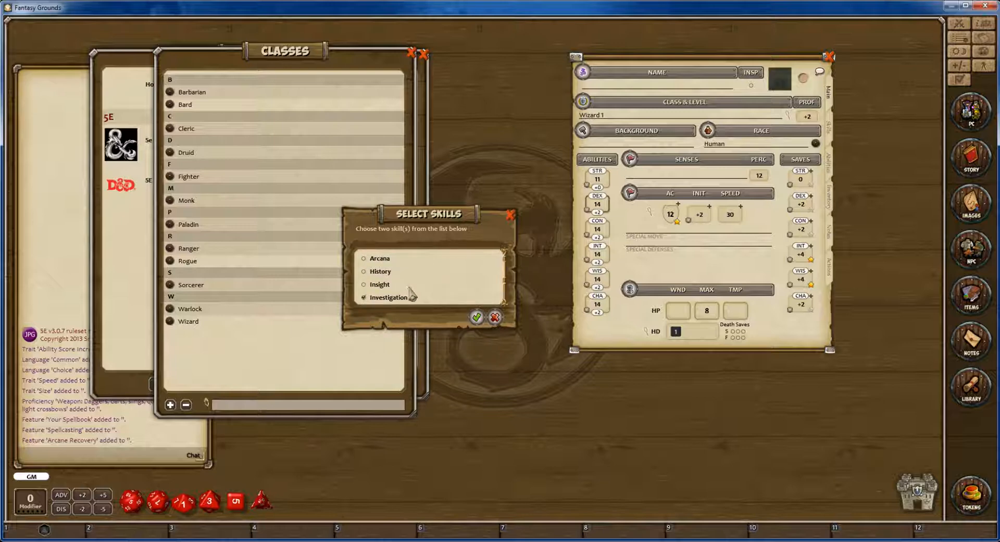
click(477, 317)
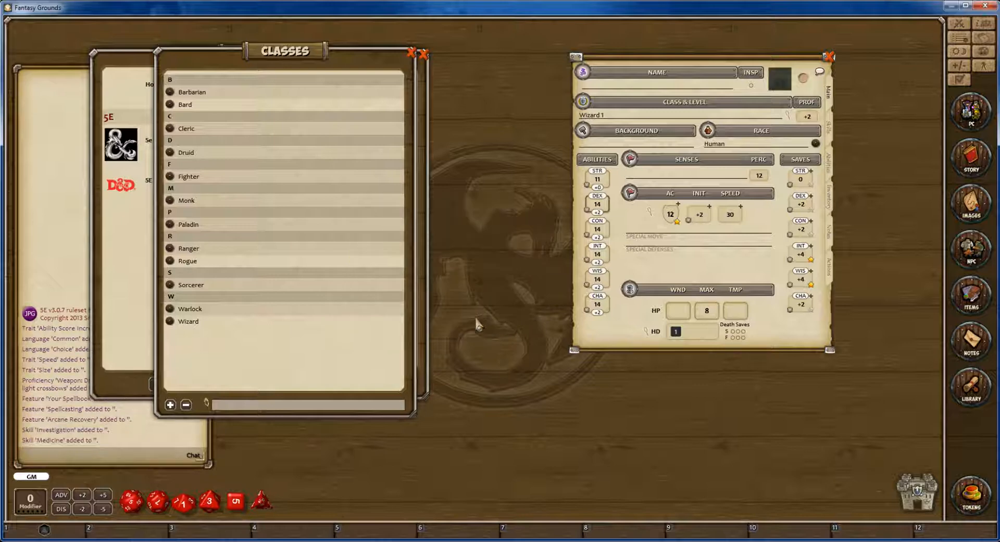
Check the proficiencies on the character sheet's skills page, then go by the main page to the abilities page.
click(831, 133)
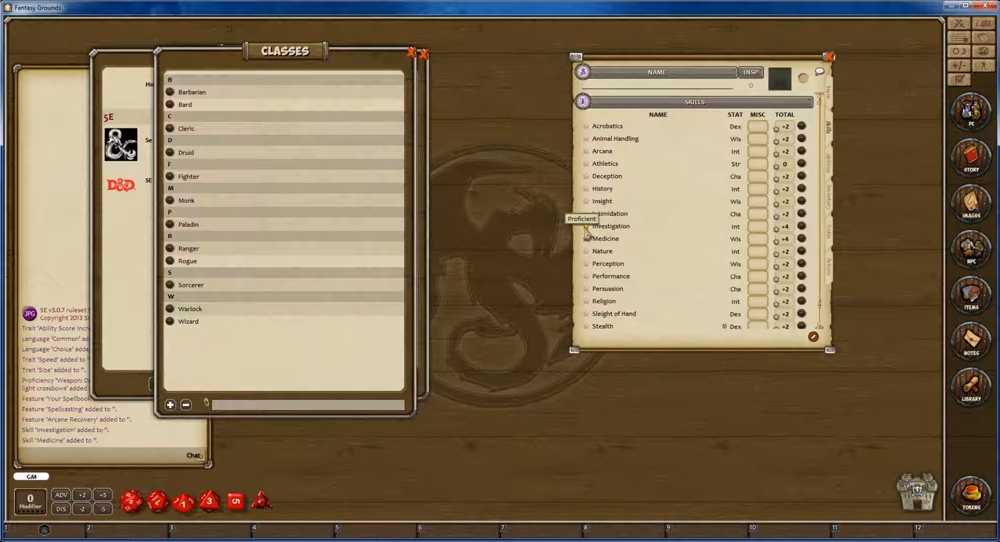
click(832, 100)
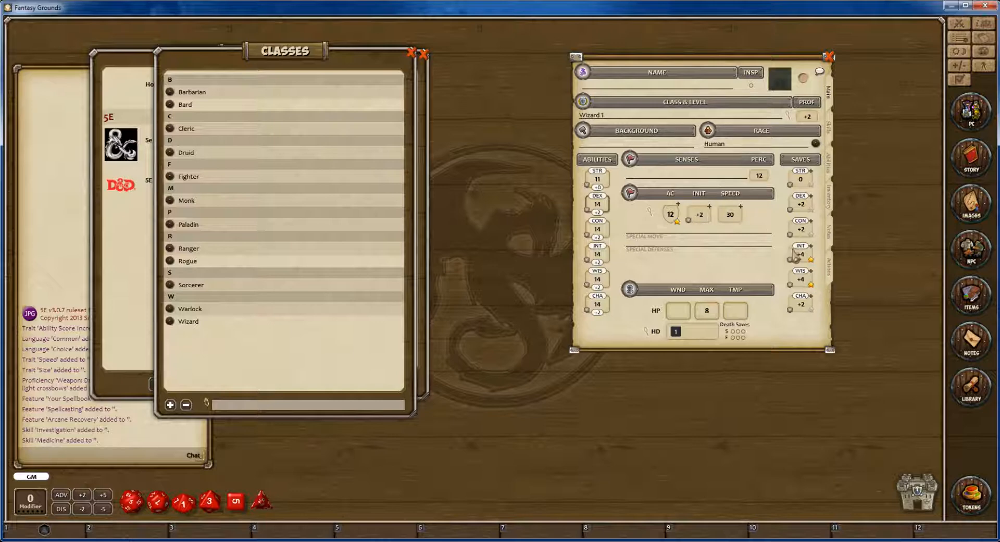
click(831, 169)
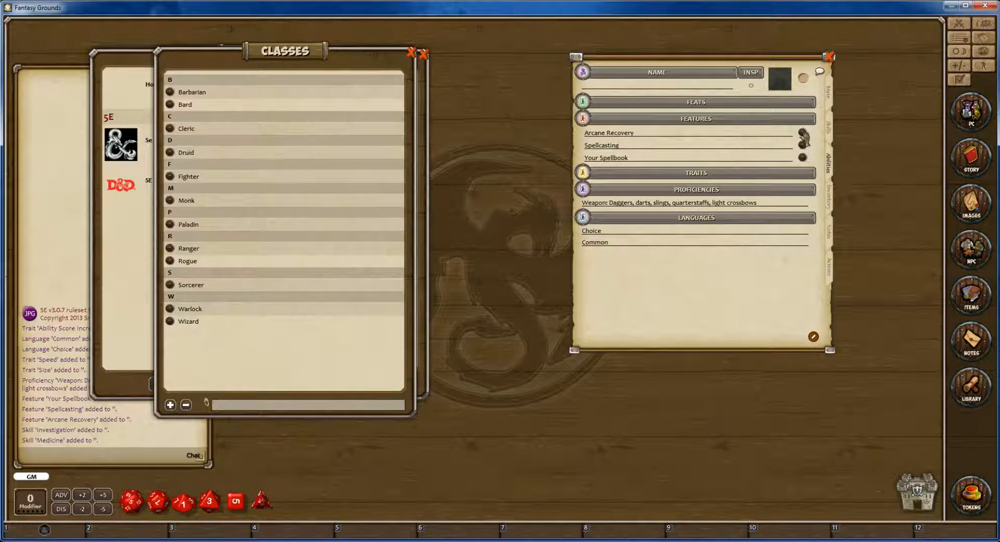
Read the Arcane Recovery and Spellcasting features in enlarged windows, close them, and return to the sheet's main page.
click(803, 132)
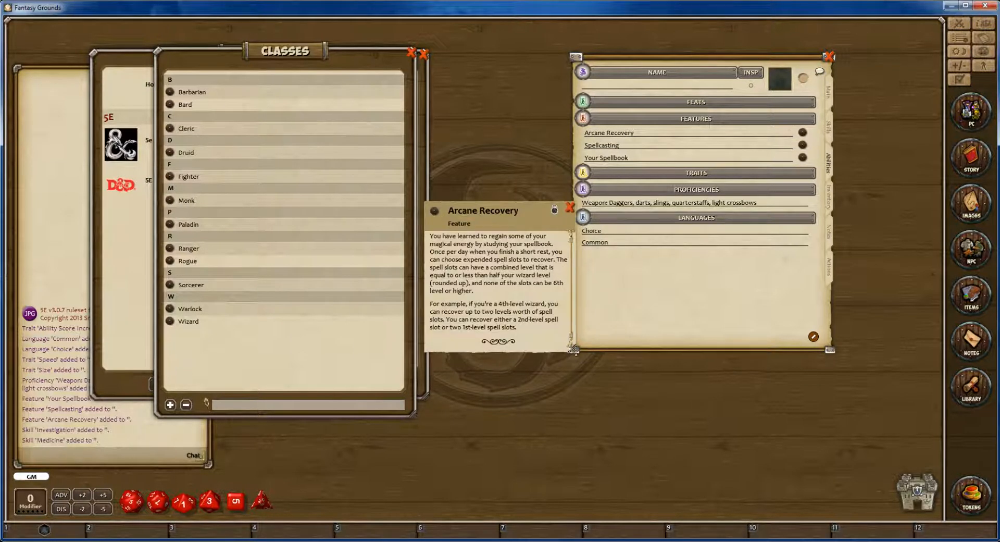
drag(573, 349, 663, 409)
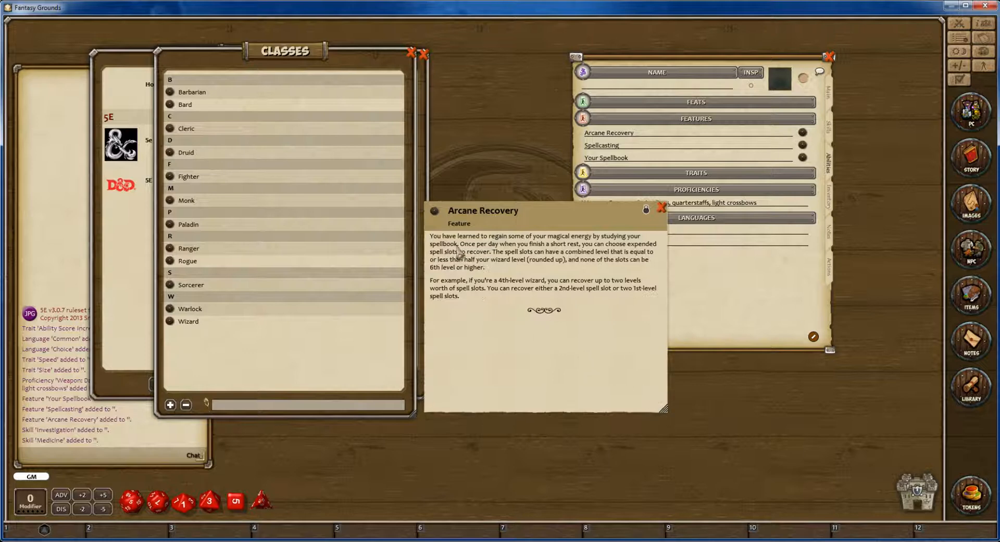
click(661, 207)
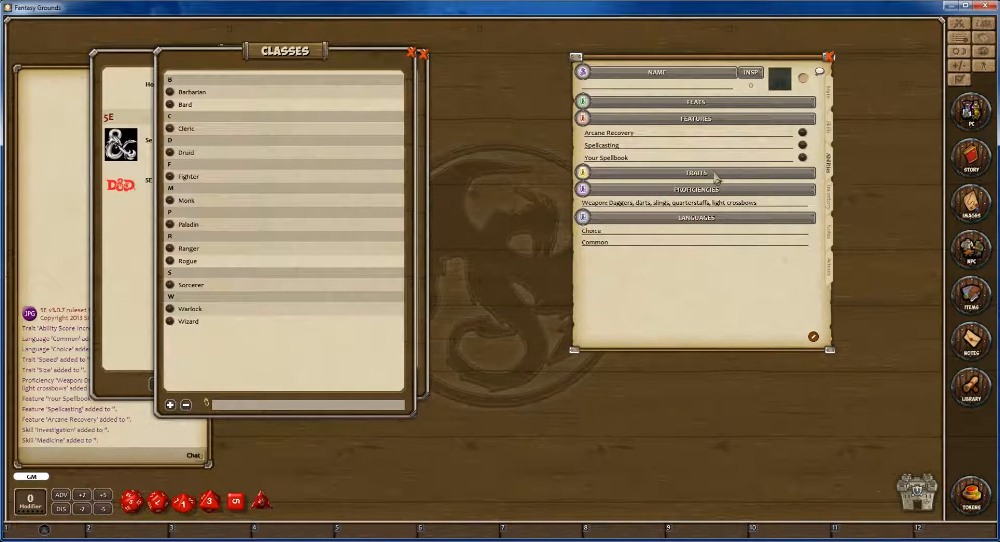
click(802, 146)
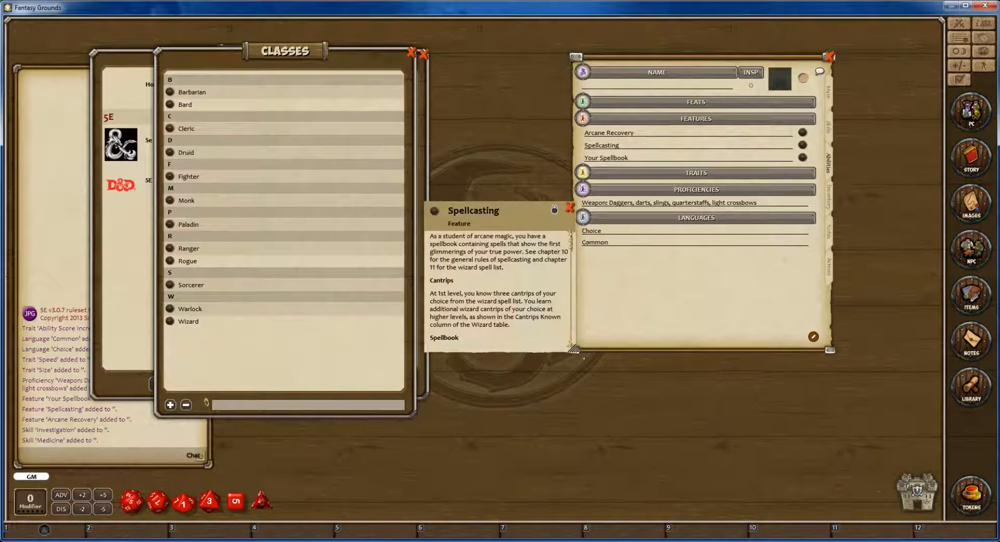
drag(577, 352, 661, 417)
click(657, 206)
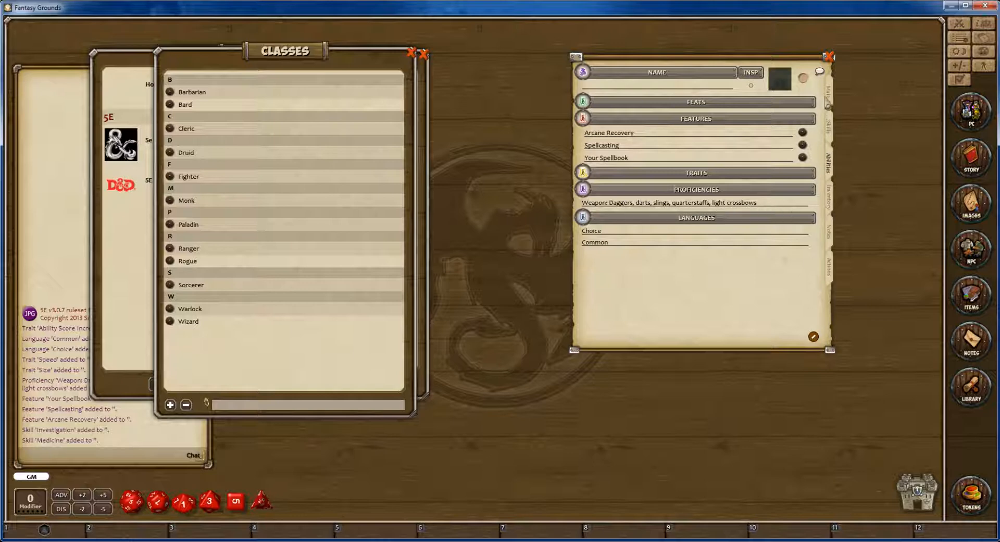
click(828, 104)
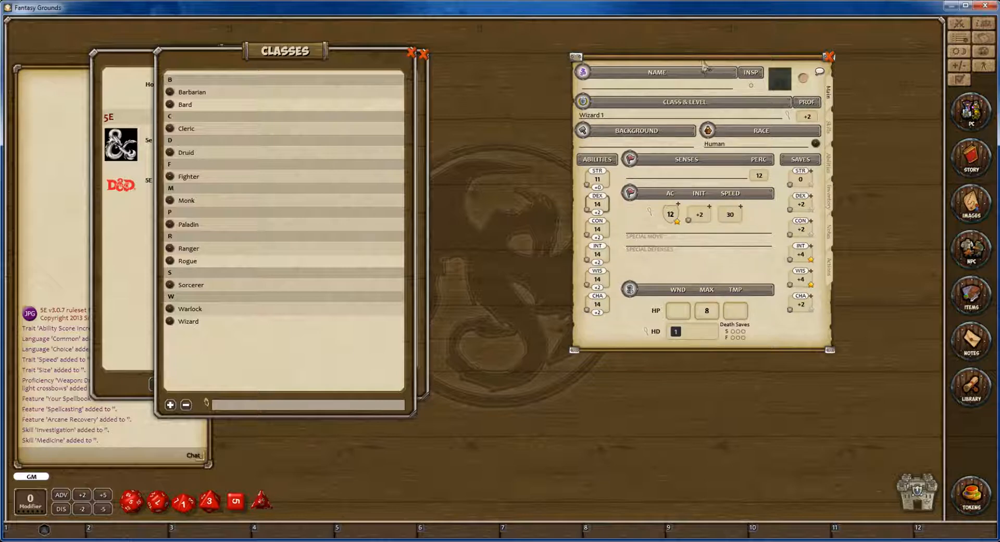
Replace the classes list with the library's Backgrounds list and enlarge it beside the character sheet's notes page.
drag(703, 65, 719, 70)
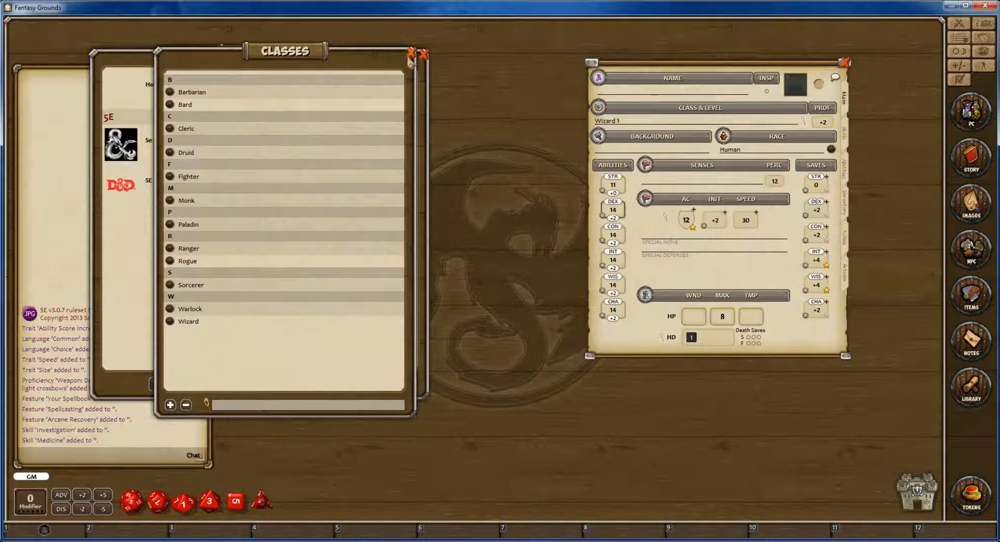
click(410, 56)
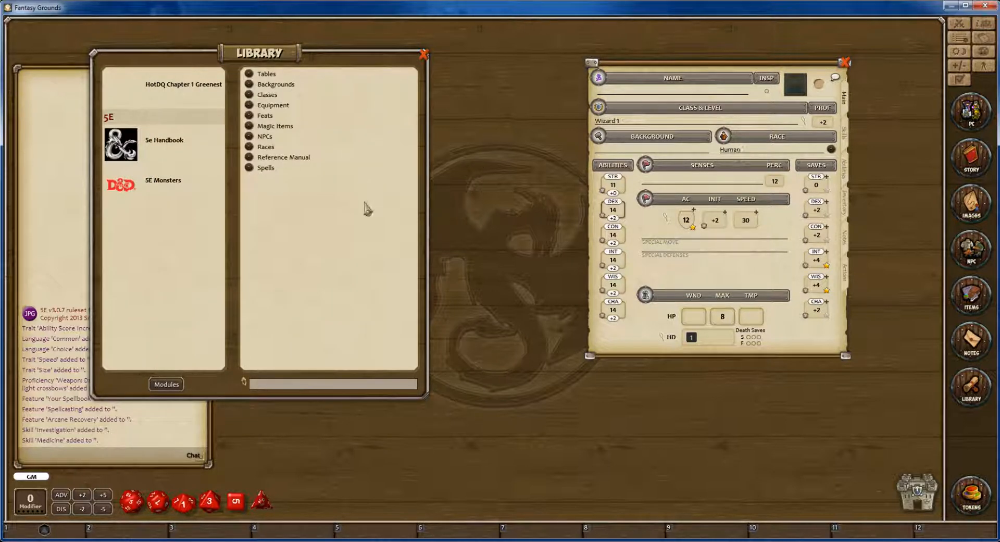
click(288, 85)
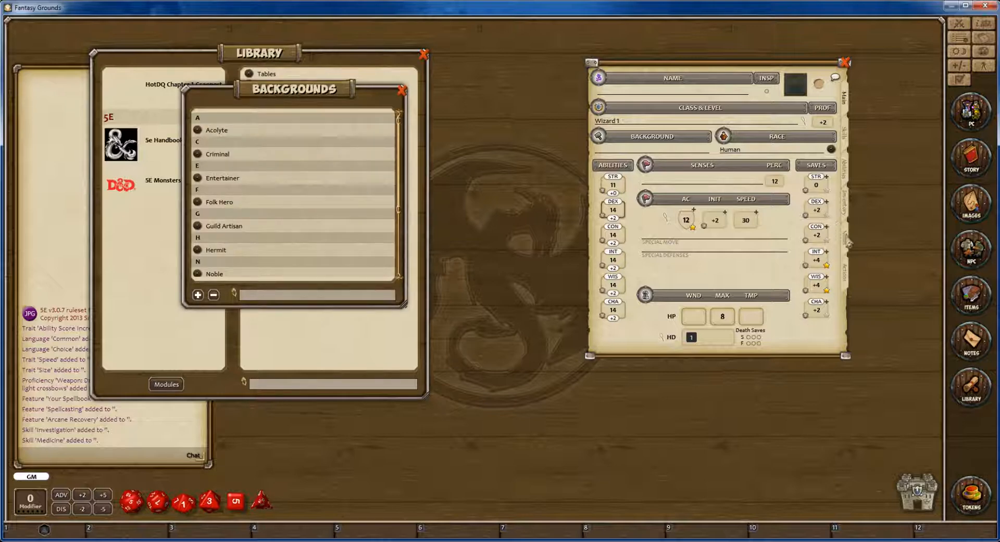
click(846, 215)
click(847, 242)
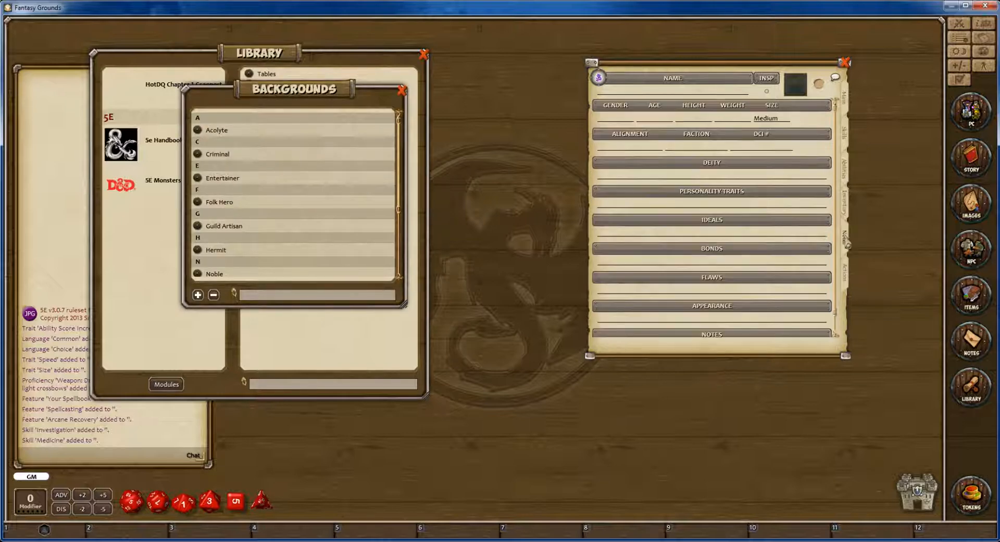
drag(319, 94, 416, 86)
drag(501, 296, 566, 412)
drag(415, 88, 370, 62)
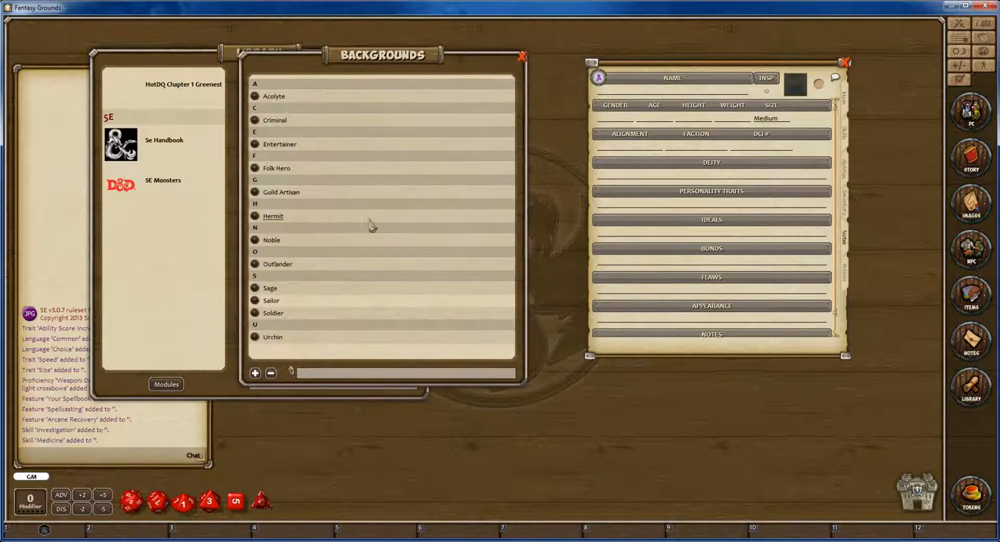
Open the Sage background and mark its Arcana and History skills as proficient on the character sheet.
click(255, 288)
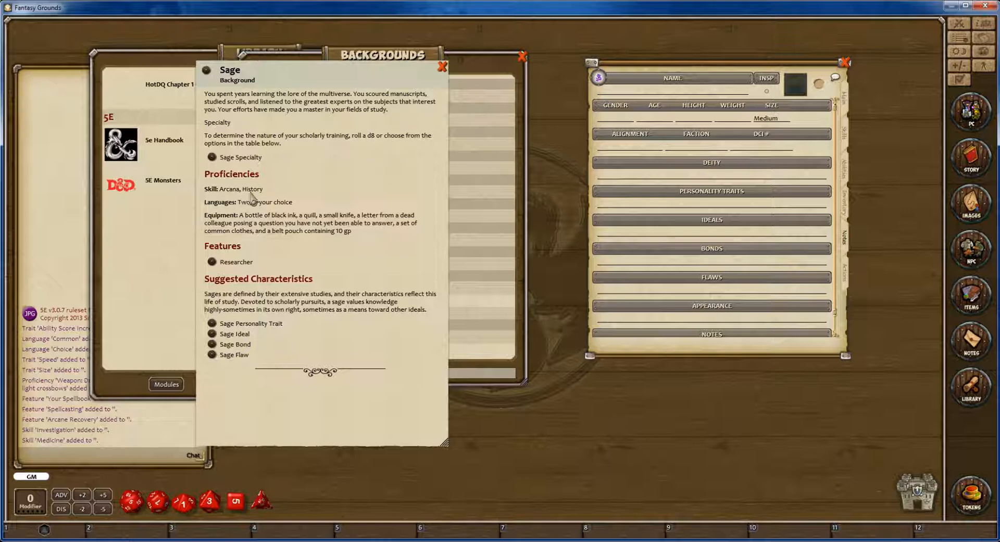
click(845, 134)
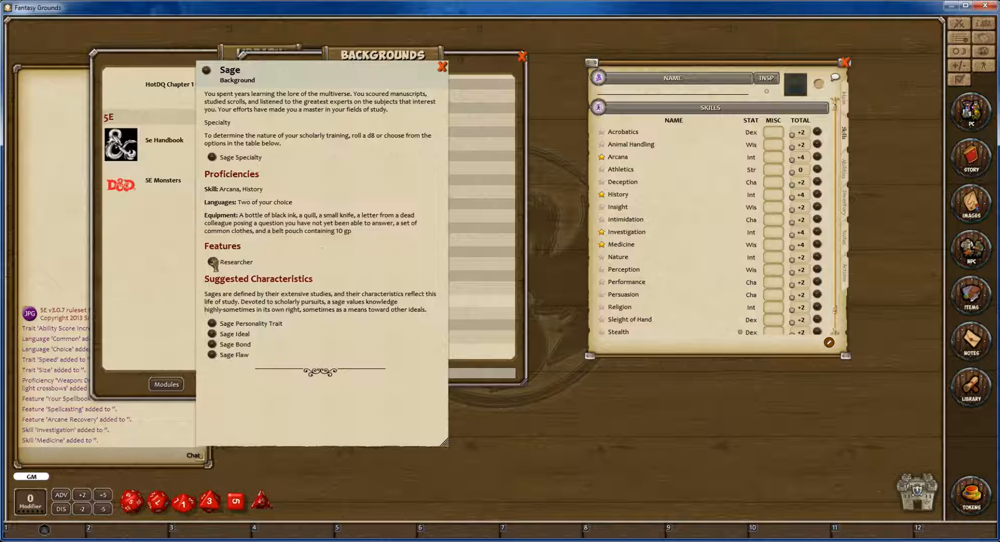
Read the Sage background's Researcher feature, bring up the sheet's notes page, and close the feature.
click(212, 265)
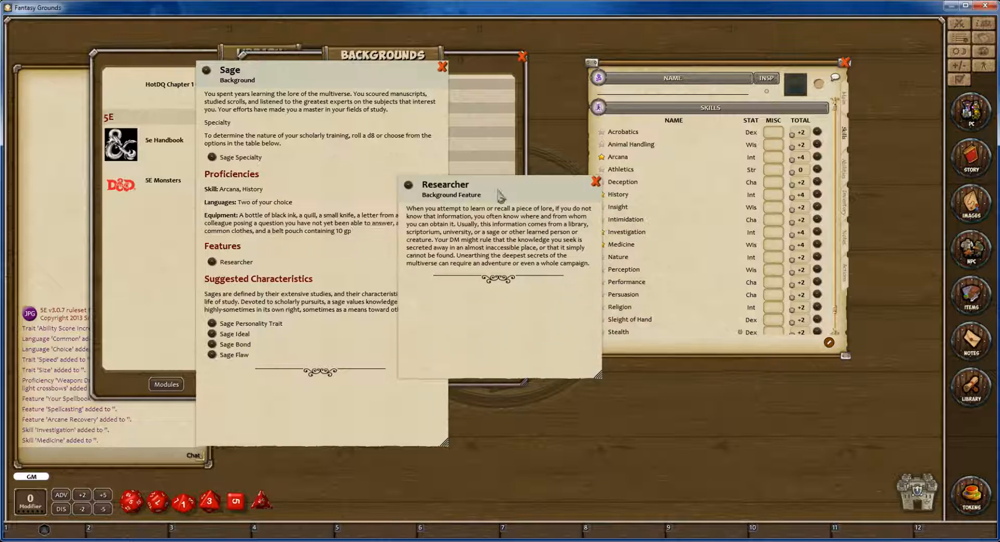
drag(499, 191, 417, 174)
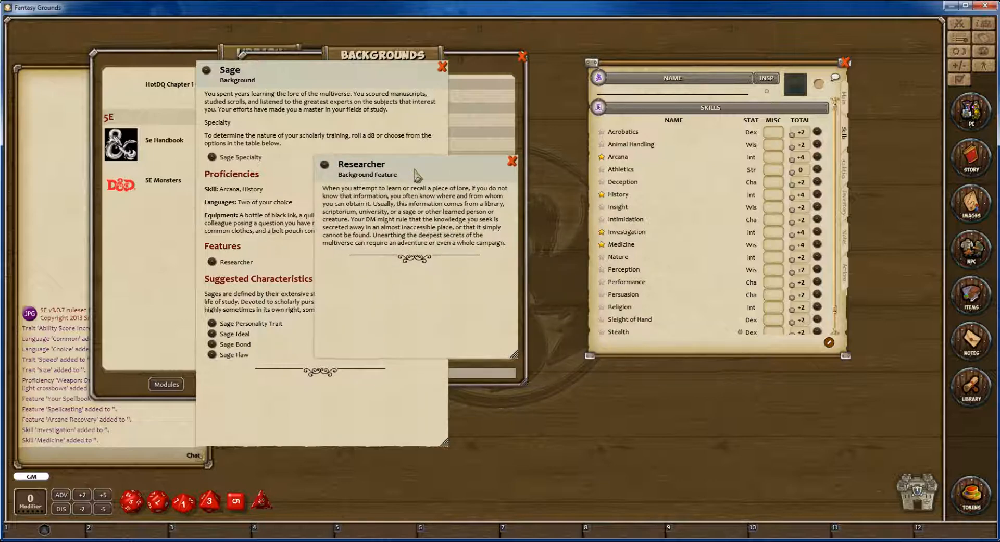
click(844, 248)
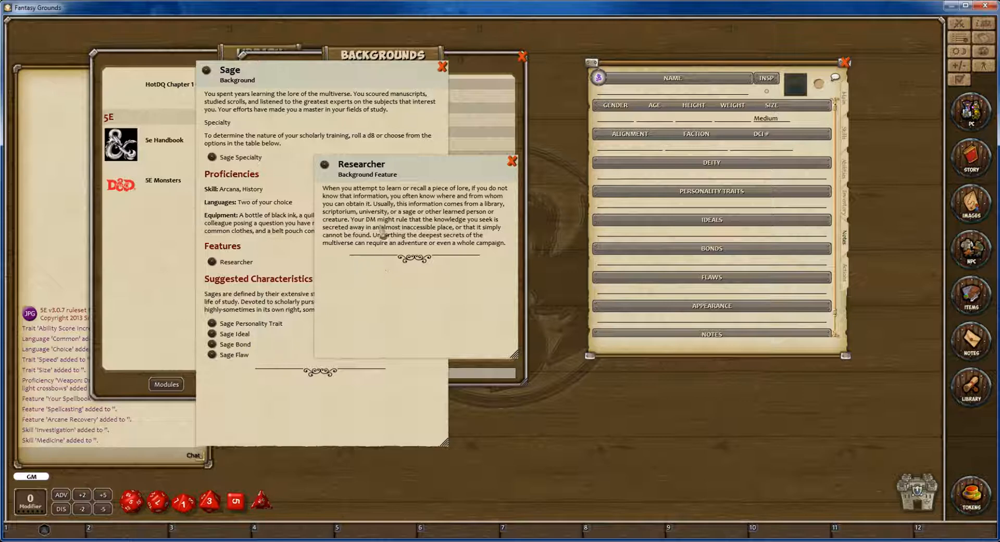
click(513, 163)
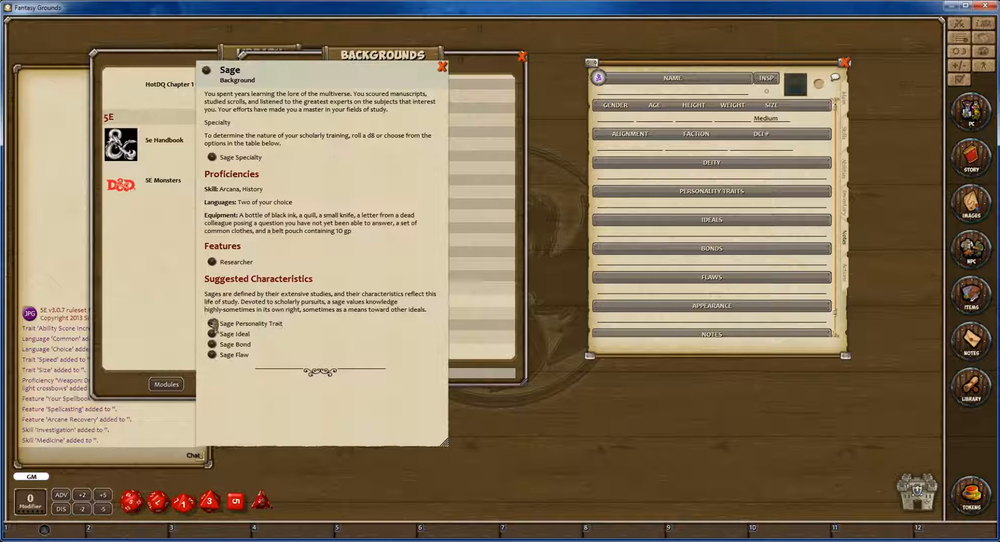
Roll on the Sage Personality Trait table, copy entry 3 into the sheet's Personality Traits, and close the table.
click(212, 323)
drag(315, 104, 293, 86)
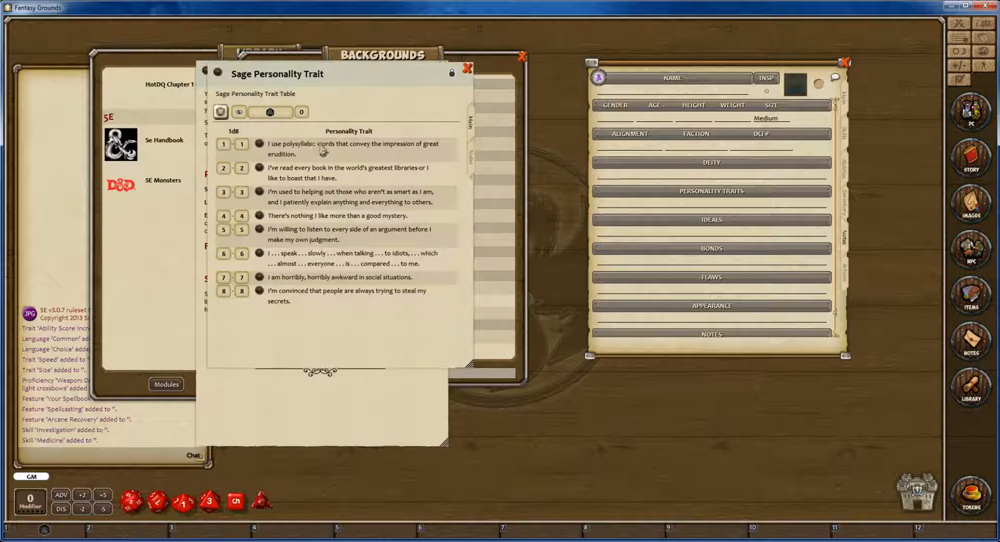
click(222, 114)
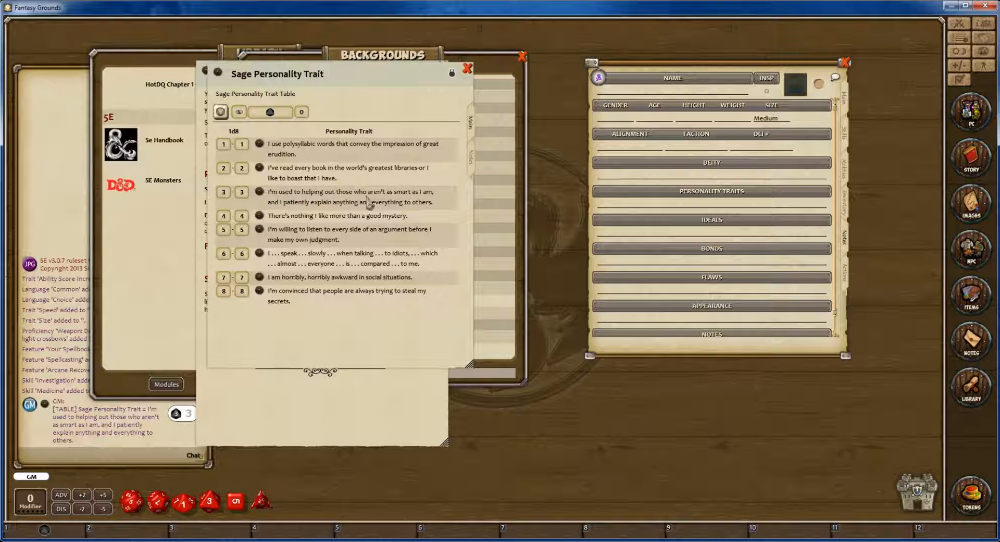
drag(260, 194, 693, 209)
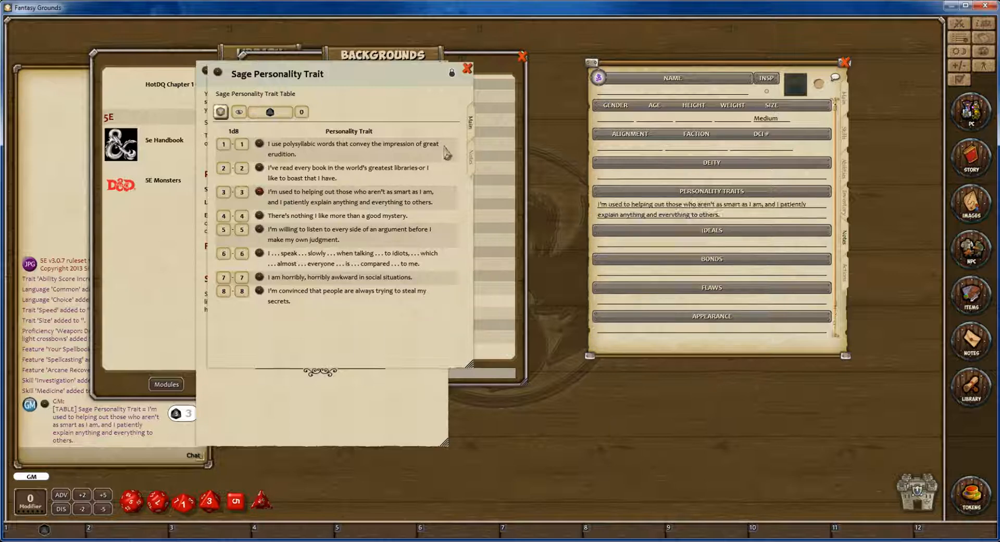
click(467, 69)
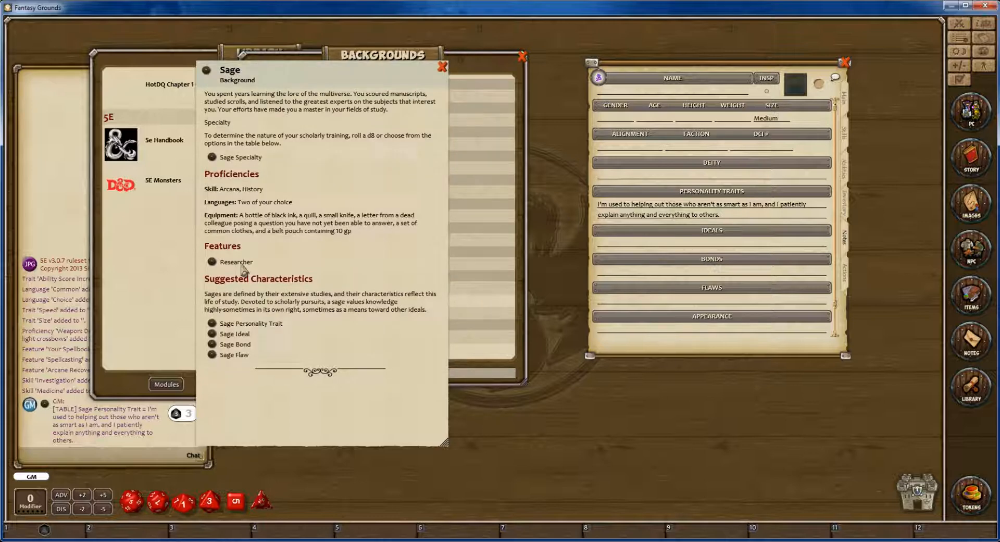
Roll on the Sage Ideal table, copy the Beauty entry into the sheet's Ideals, and close the table.
click(212, 335)
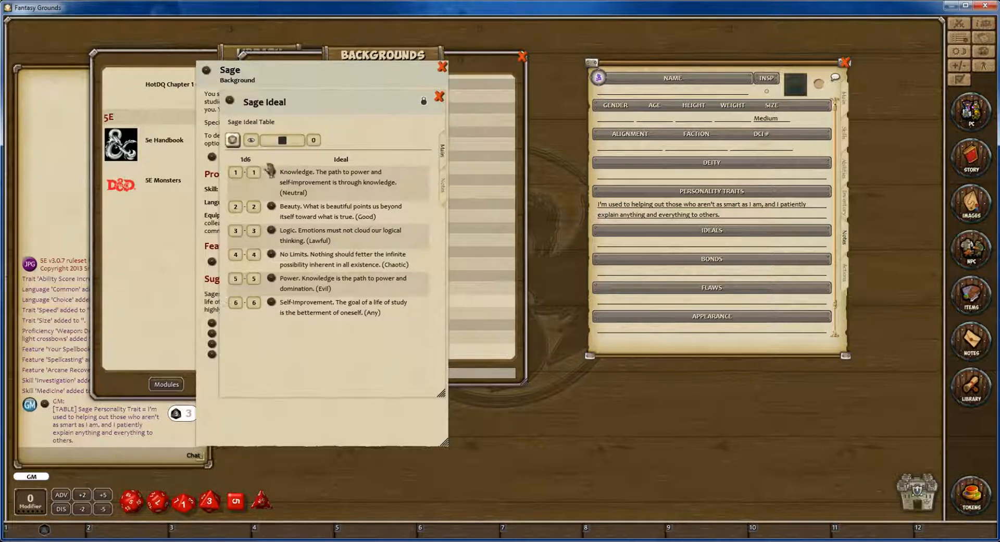
click(233, 143)
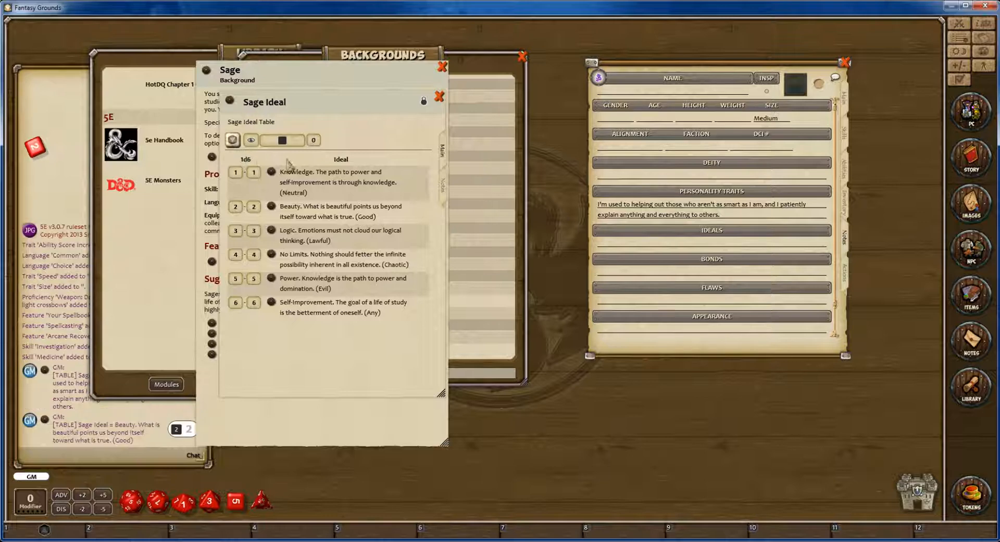
drag(285, 216, 633, 250)
click(439, 97)
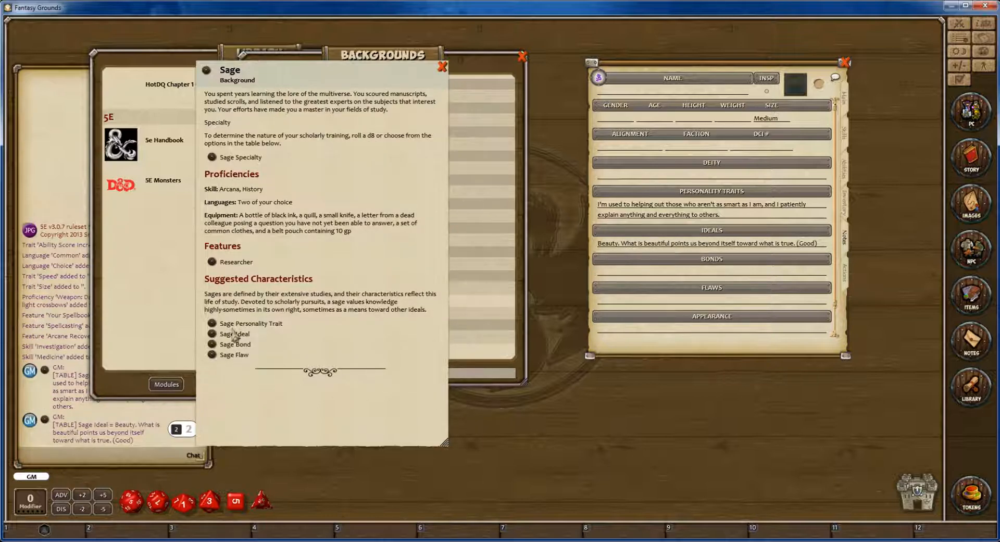
Copy entry 4 of the Sage Bond table into the sheet's Bonds and close the table.
click(213, 345)
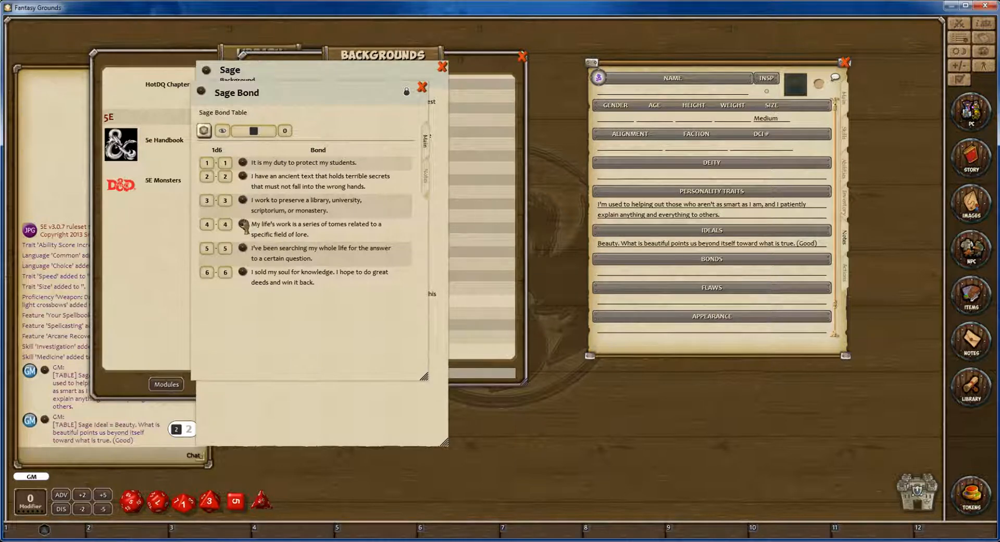
drag(244, 225, 641, 272)
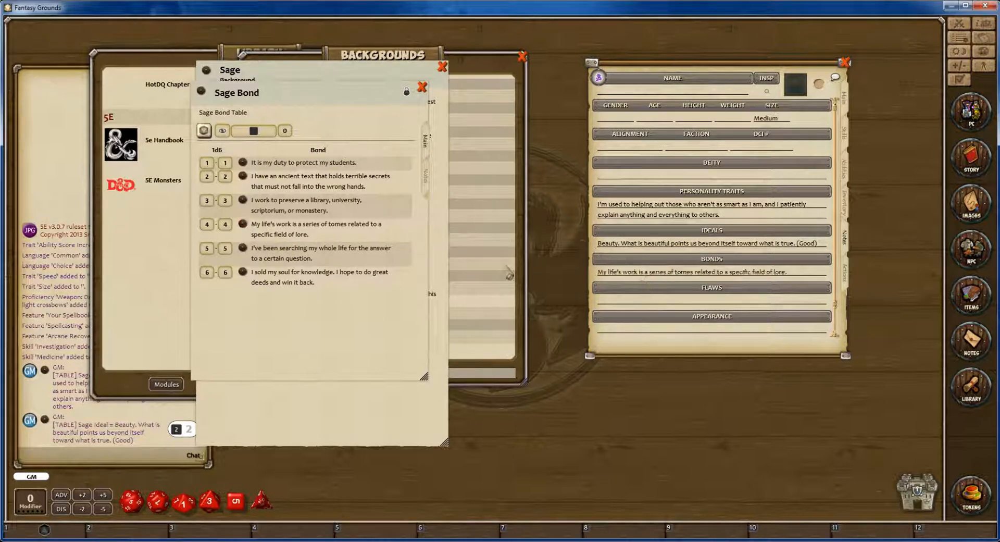
click(422, 88)
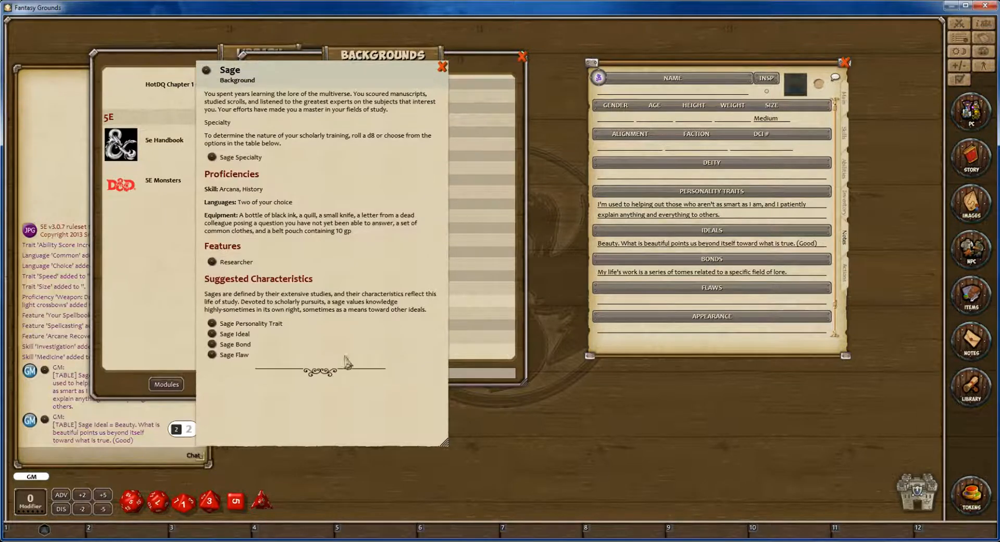
Copy entry 6 of the Sage Flaw table into the sheet's Flaws and close the table.
click(213, 355)
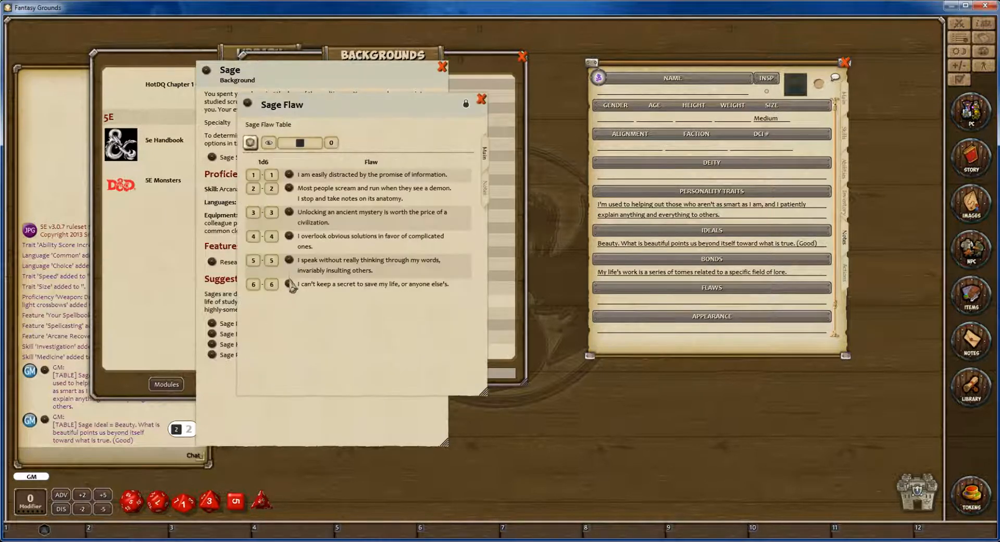
drag(292, 286, 684, 301)
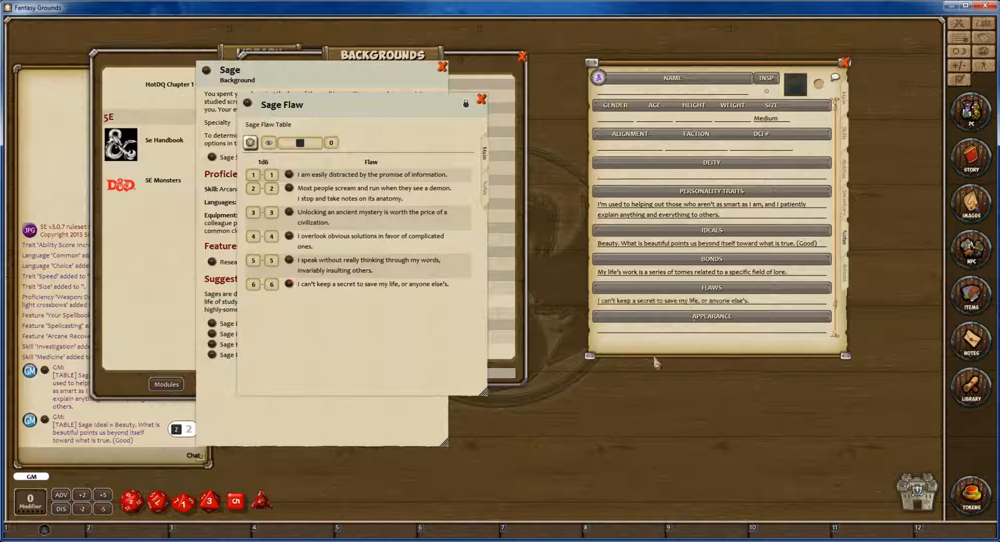
click(482, 99)
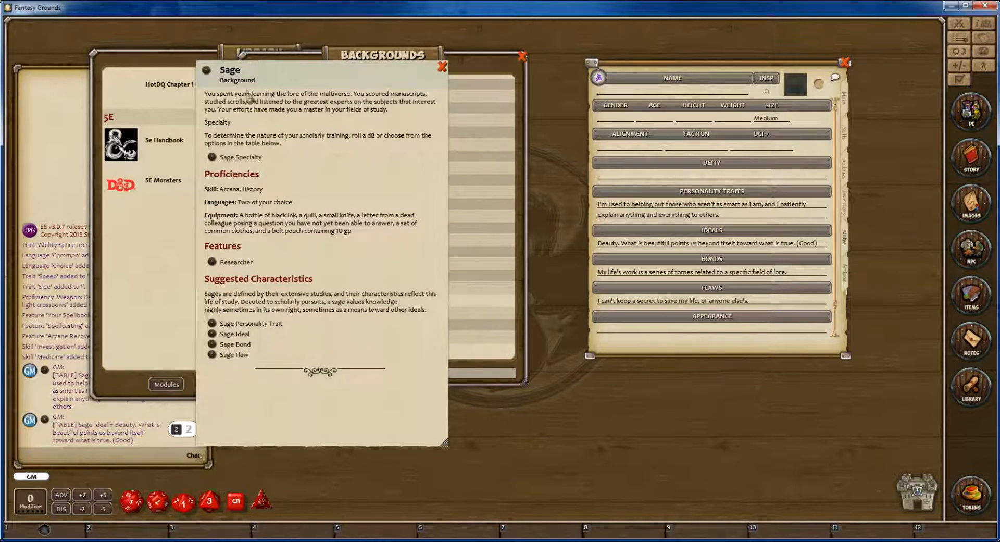
Close the Sage background and the Backgrounds list, bring up the sheet's main page, and reposition the sheet.
click(442, 66)
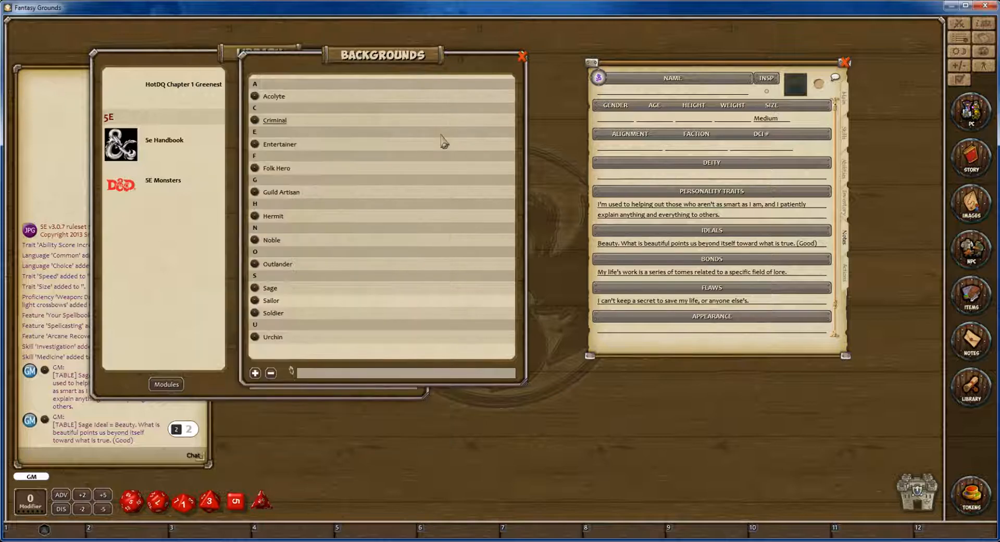
click(522, 56)
click(844, 102)
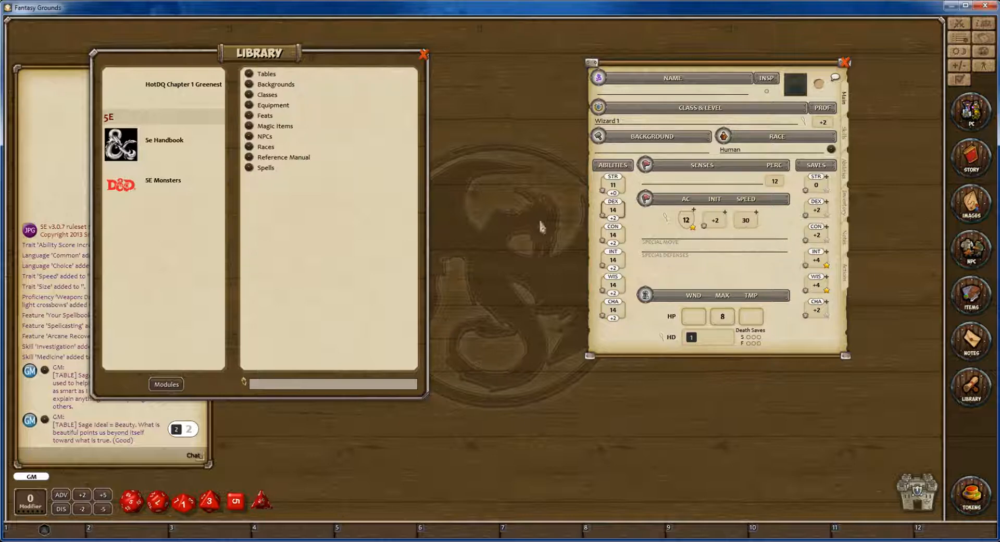
drag(682, 65, 656, 40)
drag(818, 329, 822, 353)
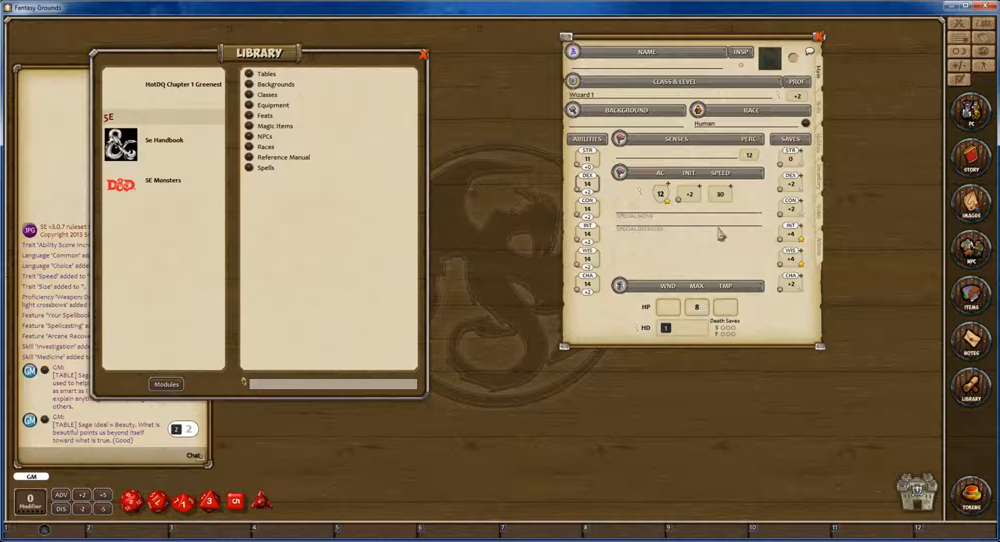
Add a blank weapon entry on the sheet's actions page and delete it.
click(819, 252)
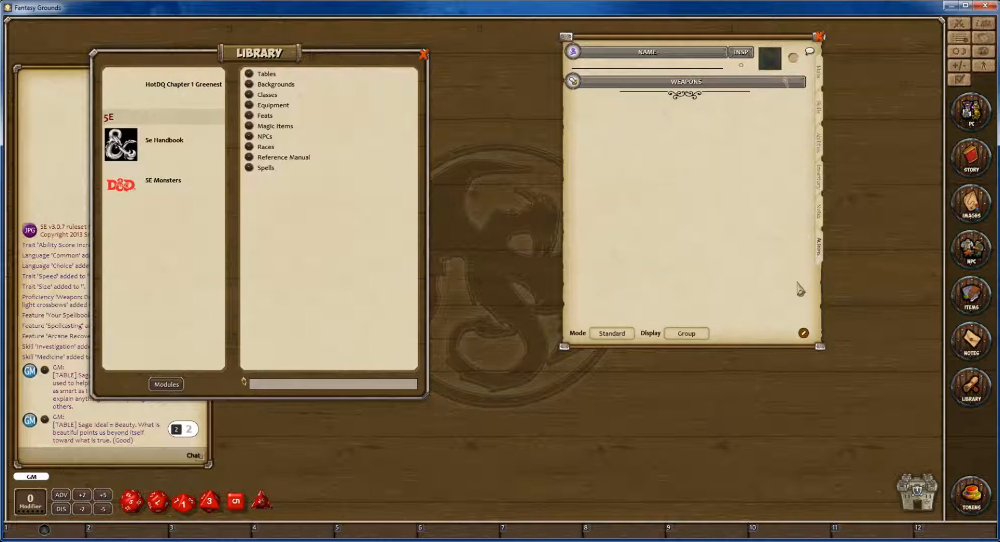
click(804, 334)
click(777, 333)
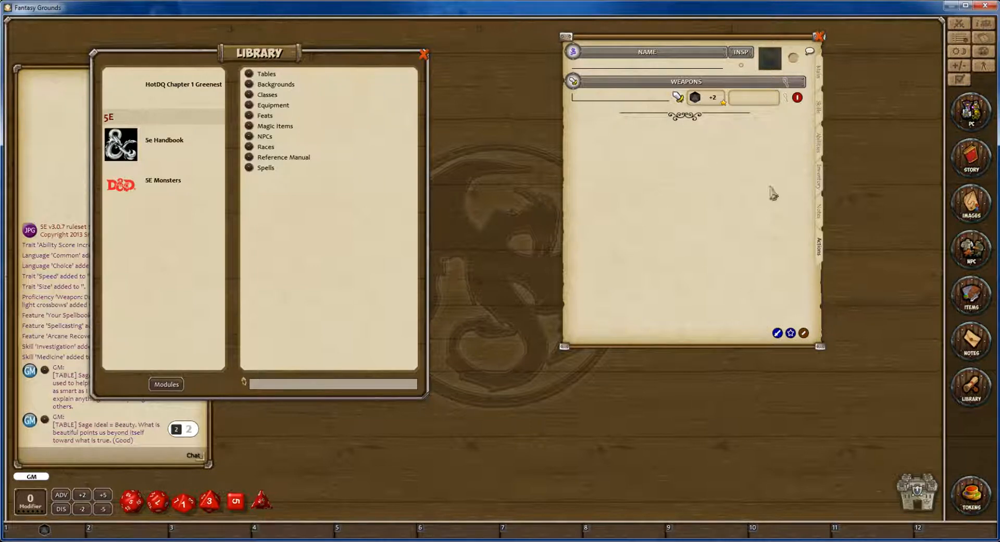
click(797, 97)
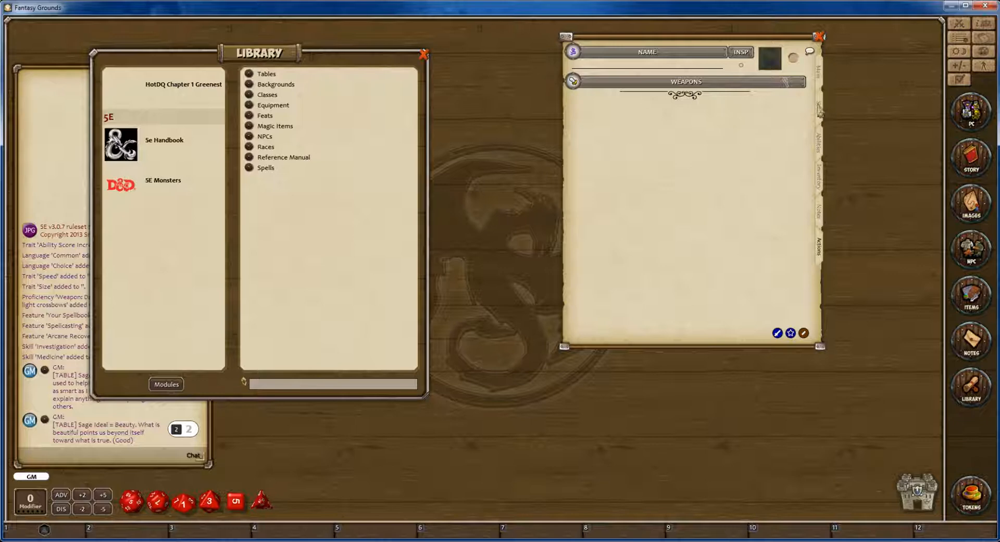
Check the character's Class & Level details from the sheet's main page and close them.
click(819, 82)
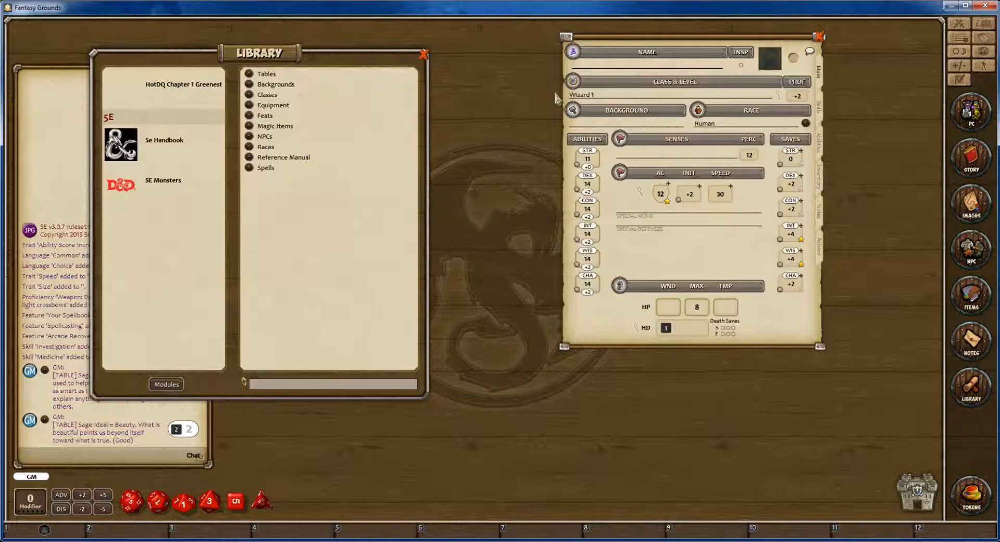
double_click(584, 98)
drag(463, 223, 436, 135)
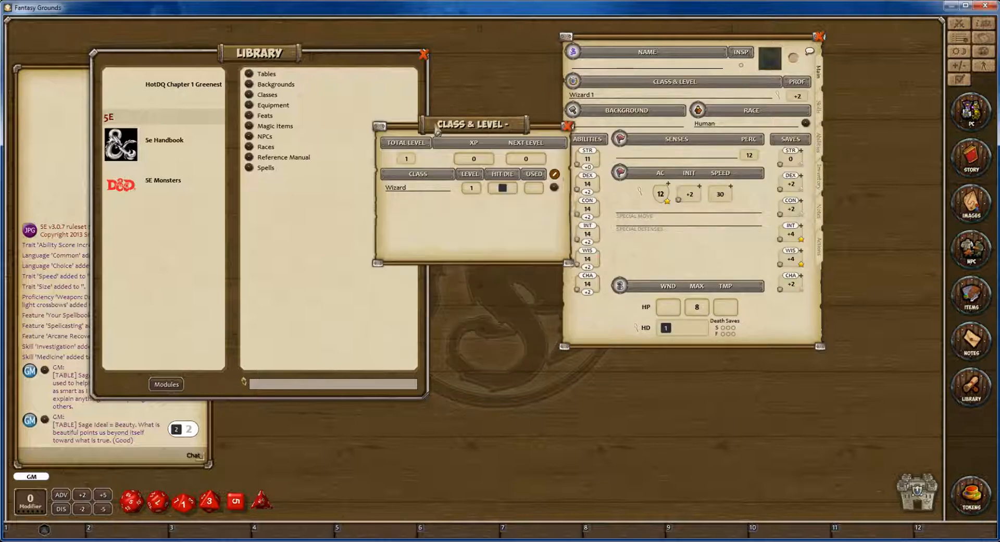
click(567, 123)
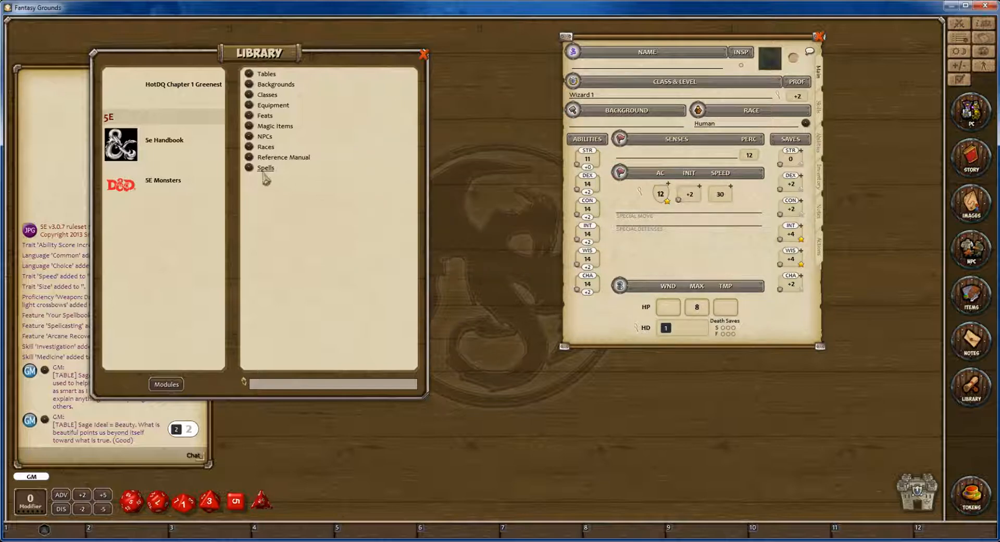
Read the Wizard class entry's level progression, spell slots, proficiencies and equipment, and close the Classes list.
click(265, 95)
click(180, 321)
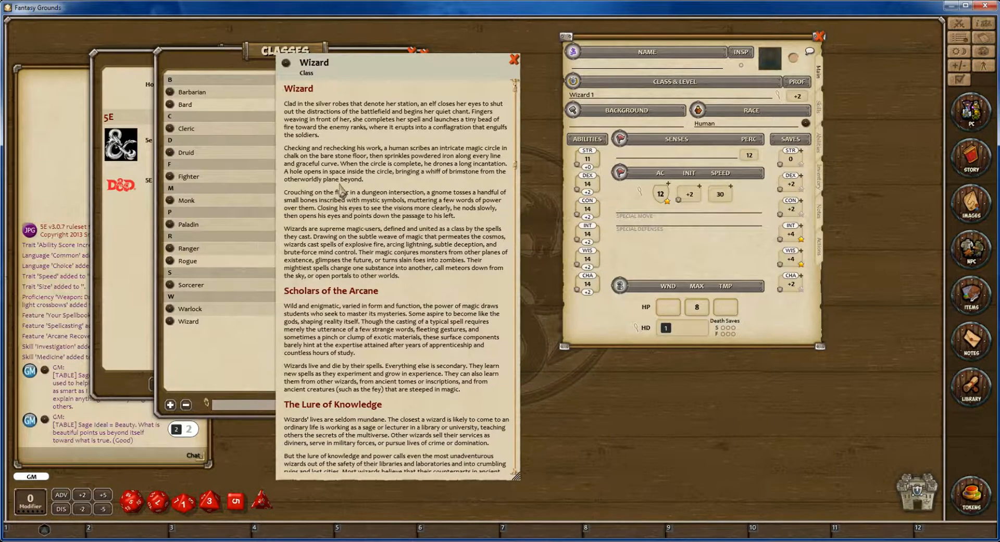
scroll(375, 290, down, 10)
scroll(375, 290, down, 10)
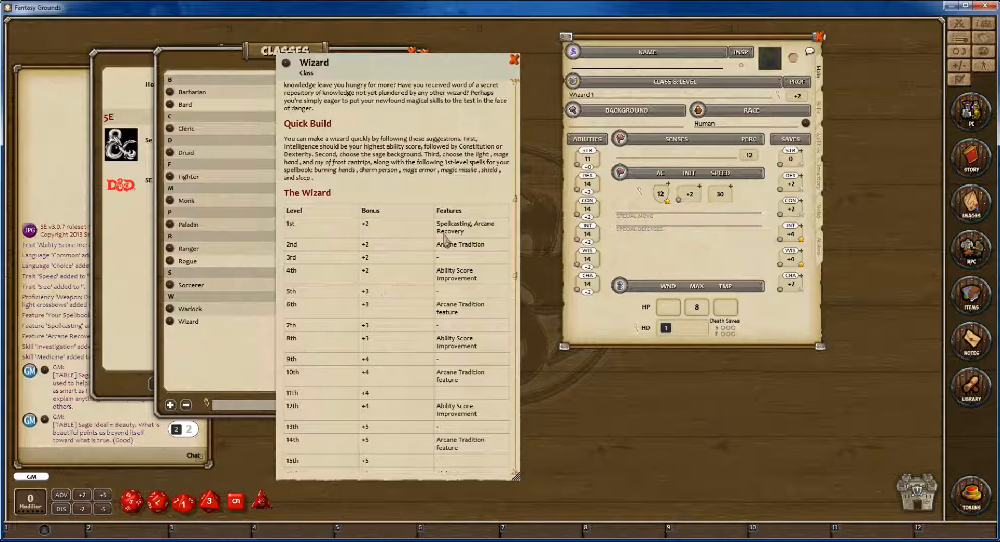
scroll(414, 266, down, 15)
scroll(414, 266, down, 1)
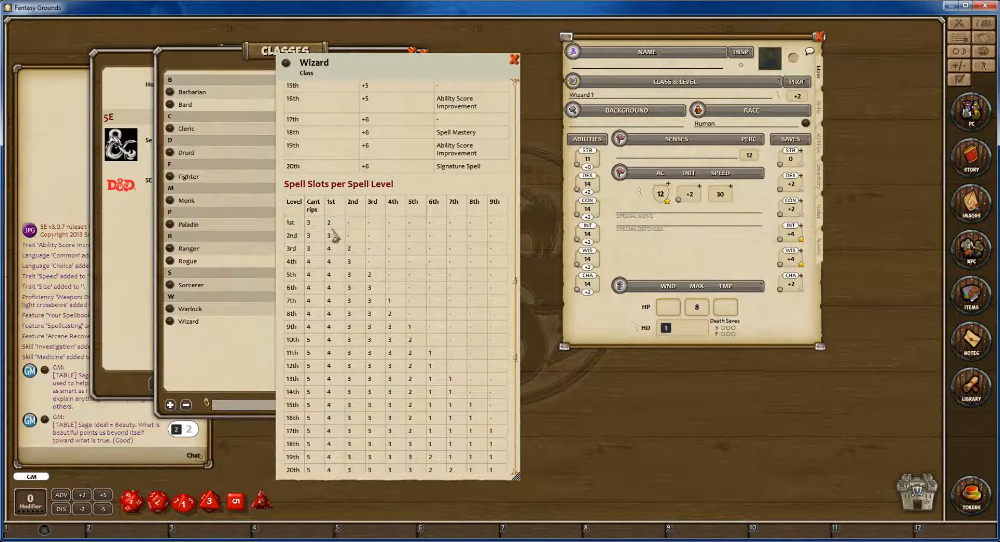
scroll(333, 235, down, 5)
scroll(340, 243, down, 2)
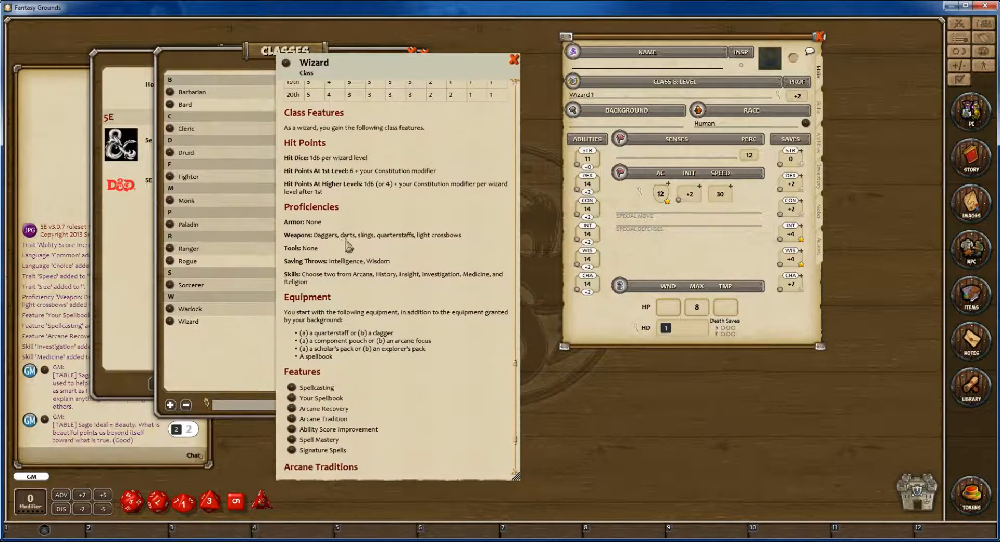
scroll(358, 231, up, 7)
click(514, 59)
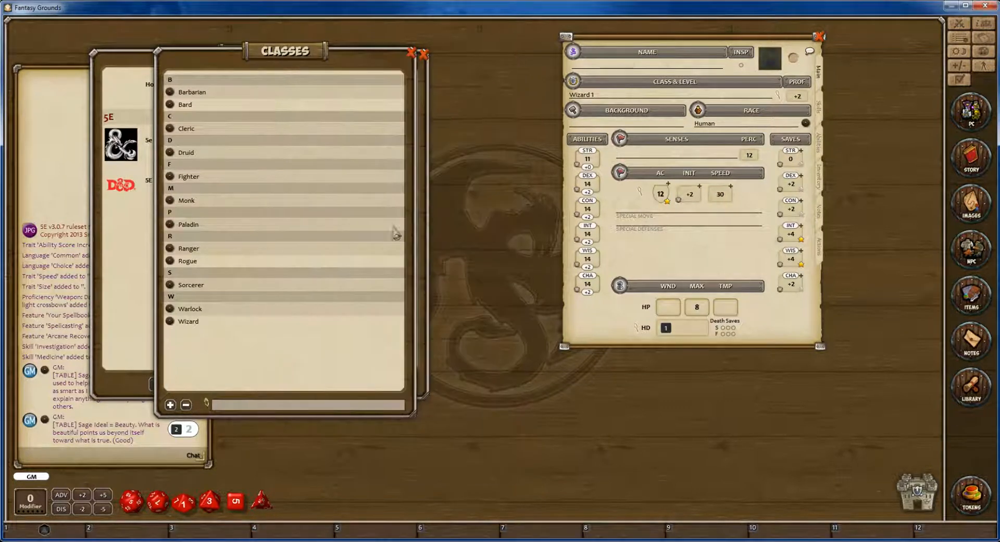
click(412, 58)
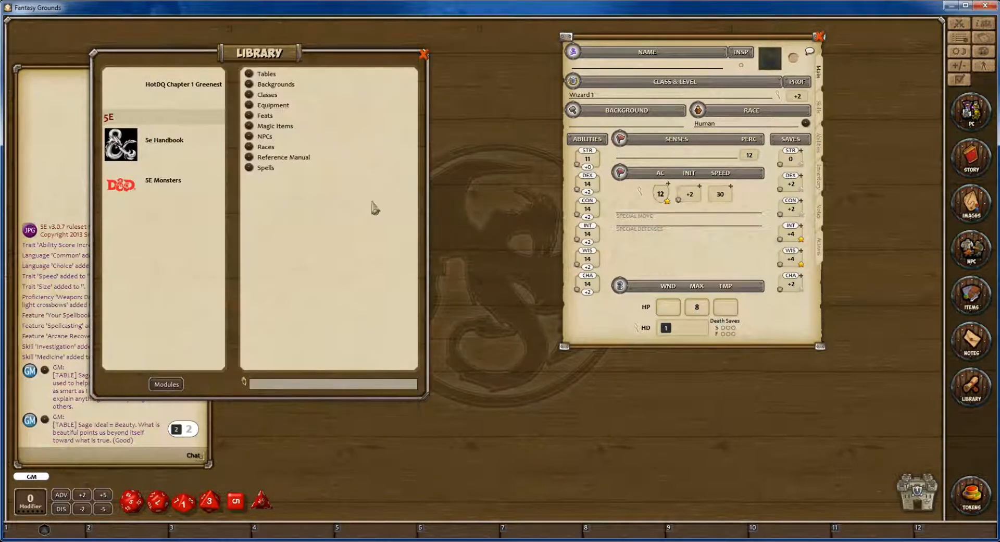
Open and enlarge the library's Wizard spell list, and add the Poison Spray cantrip to the sheet's actions page.
click(266, 168)
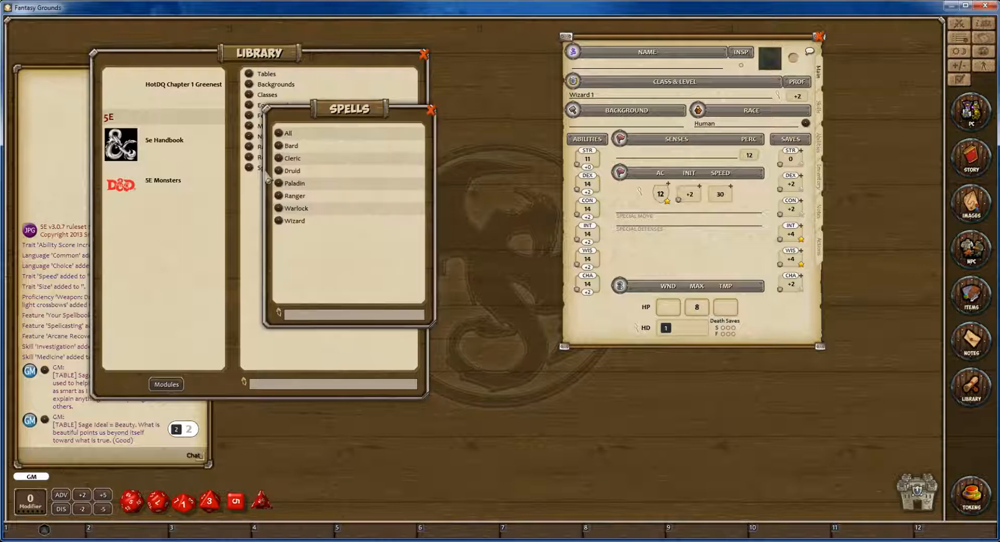
click(293, 223)
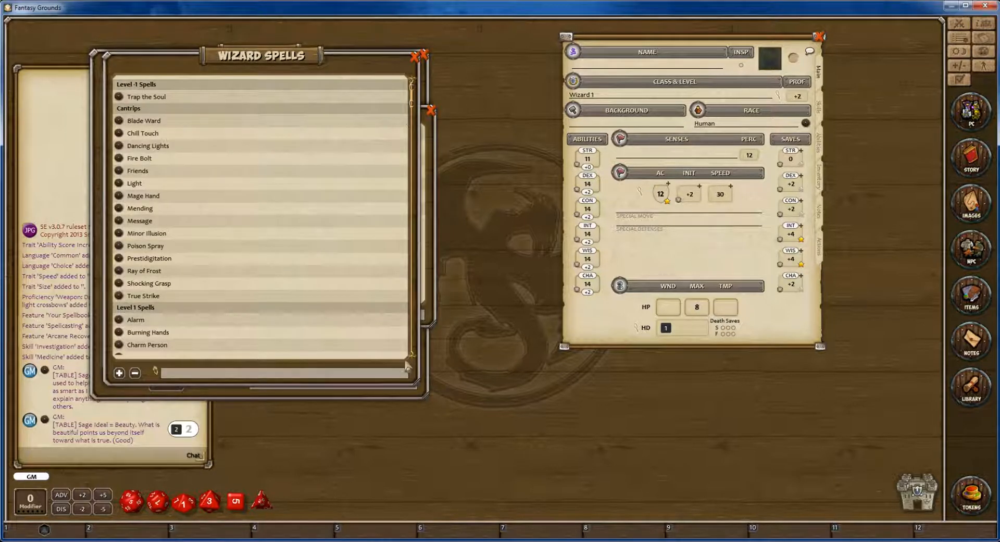
drag(417, 383, 518, 468)
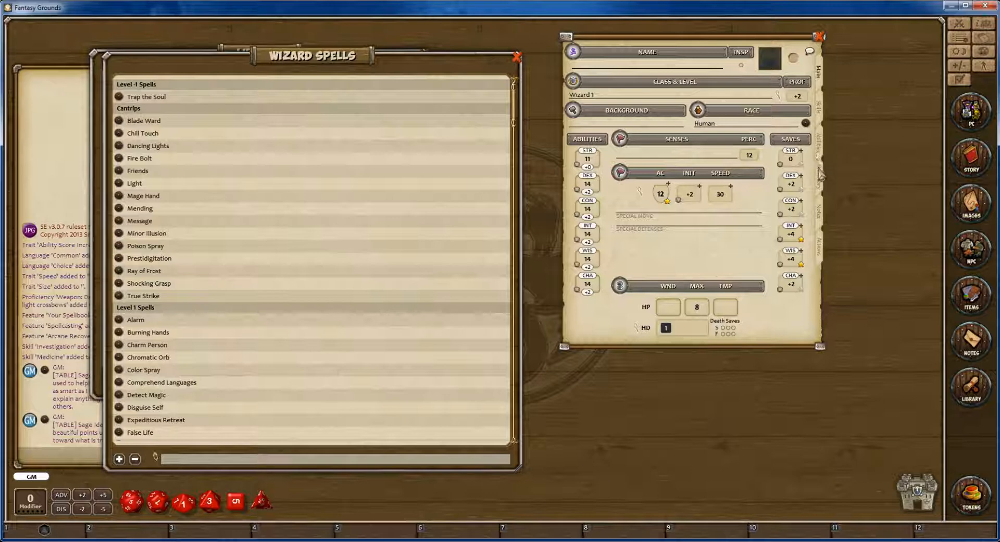
click(821, 255)
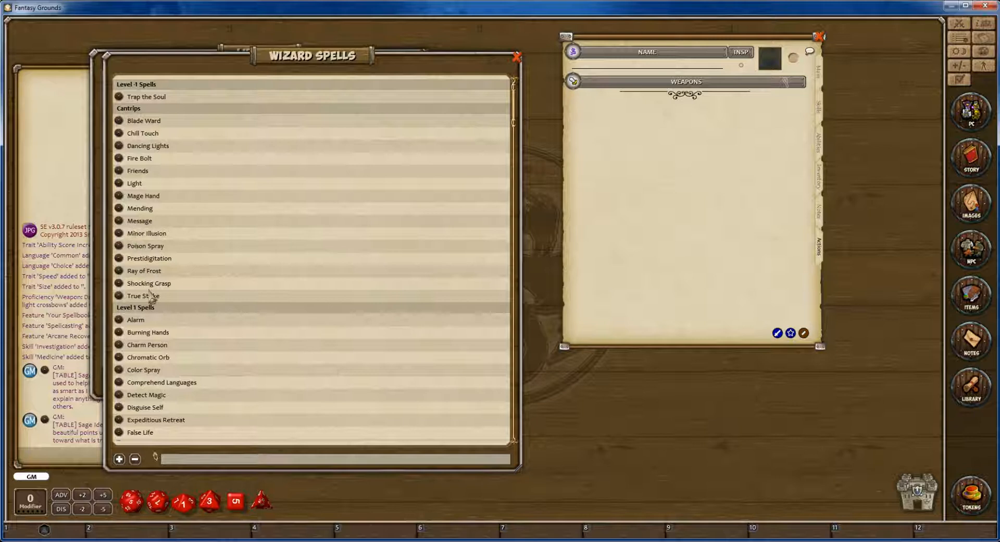
mouse_move(119, 247)
mouse_down()
mouse_move(402, 232)
mouse_move(649, 100)
mouse_move(654, 110)
mouse_up()
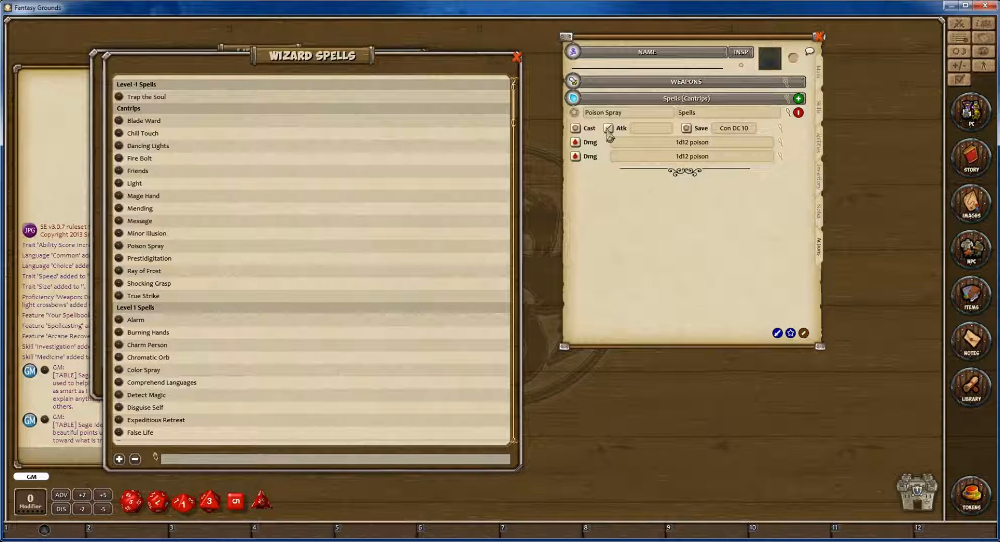
Trigger Poison Spray's saving throw and damage roll, and end editing mode on the actions page.
click(687, 128)
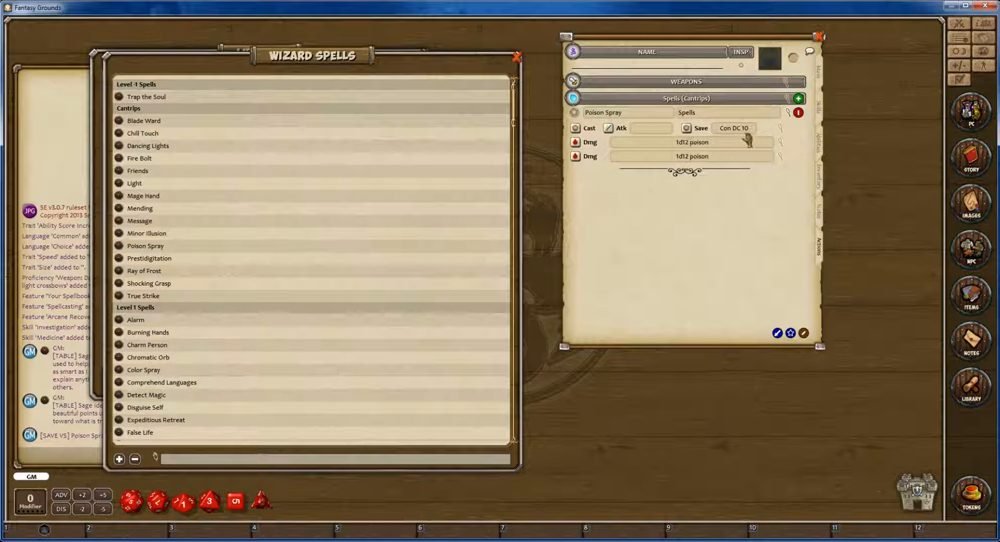
double_click(575, 144)
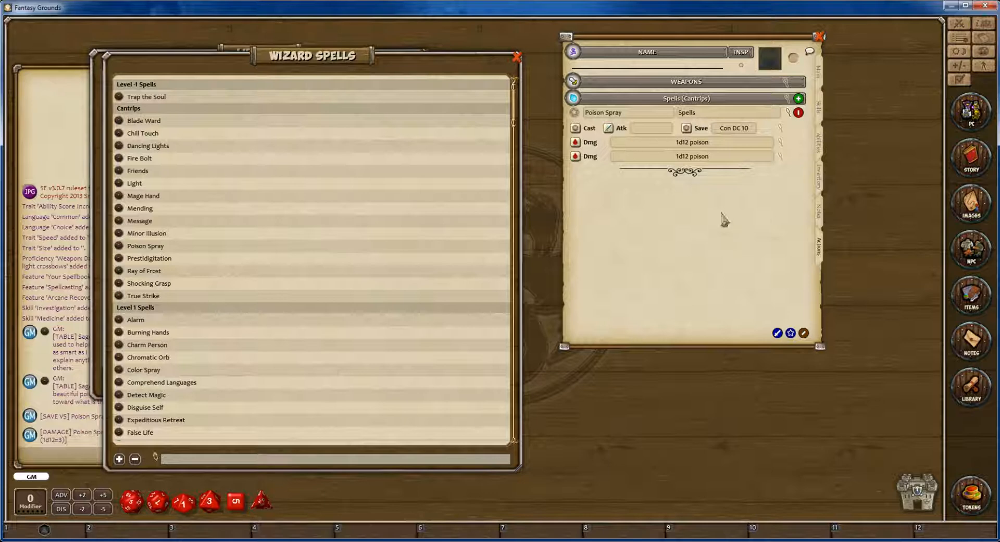
click(804, 334)
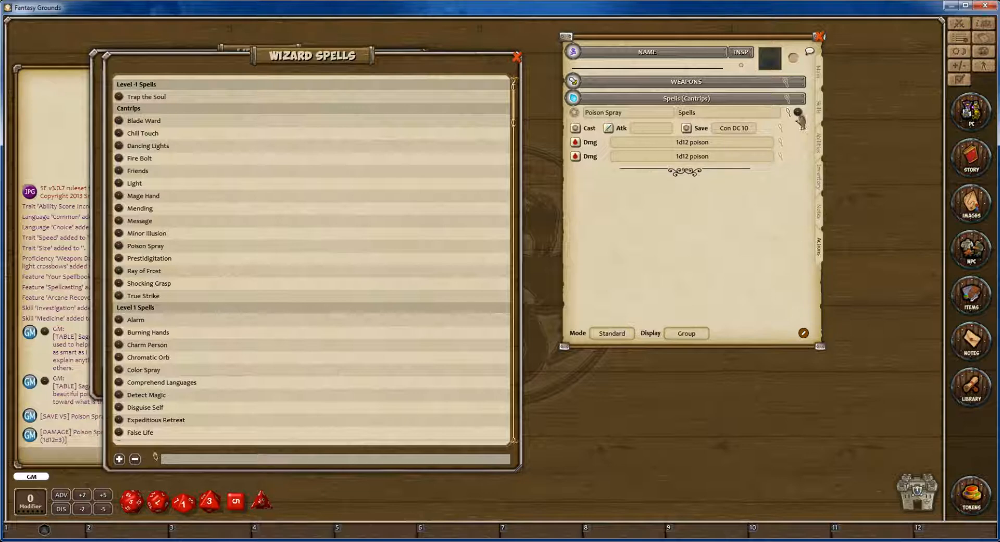
Open the sheet's Poison Spray entry, enlarge its description to read it, and close it.
click(798, 113)
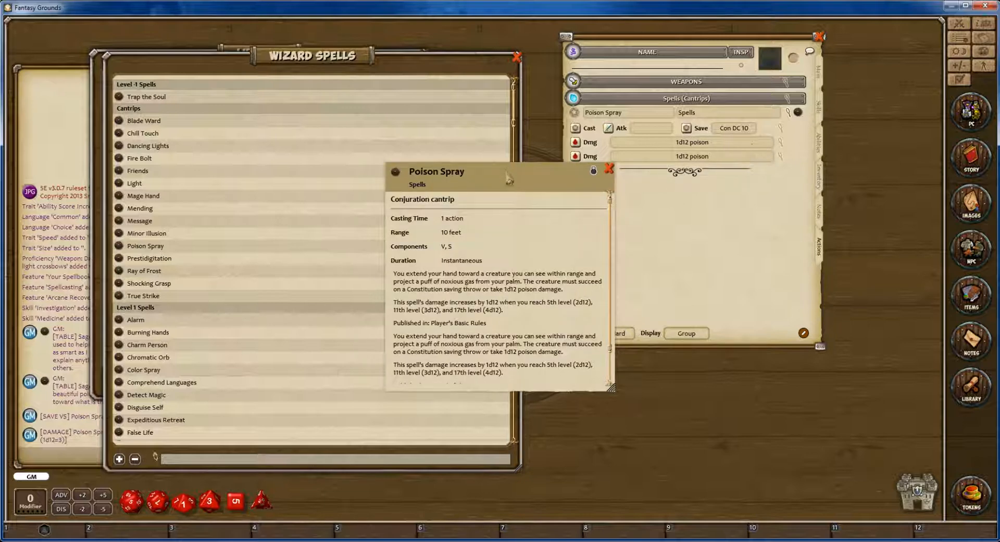
drag(507, 178, 495, 56)
mouse_move(598, 266)
mouse_down()
mouse_move(625, 326)
mouse_move(651, 350)
mouse_move(679, 343)
mouse_up()
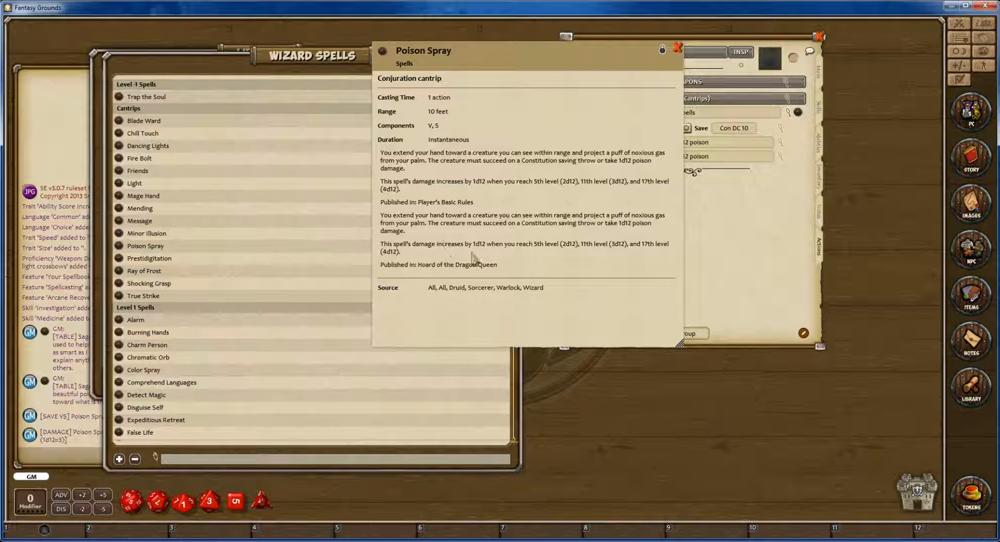
click(677, 47)
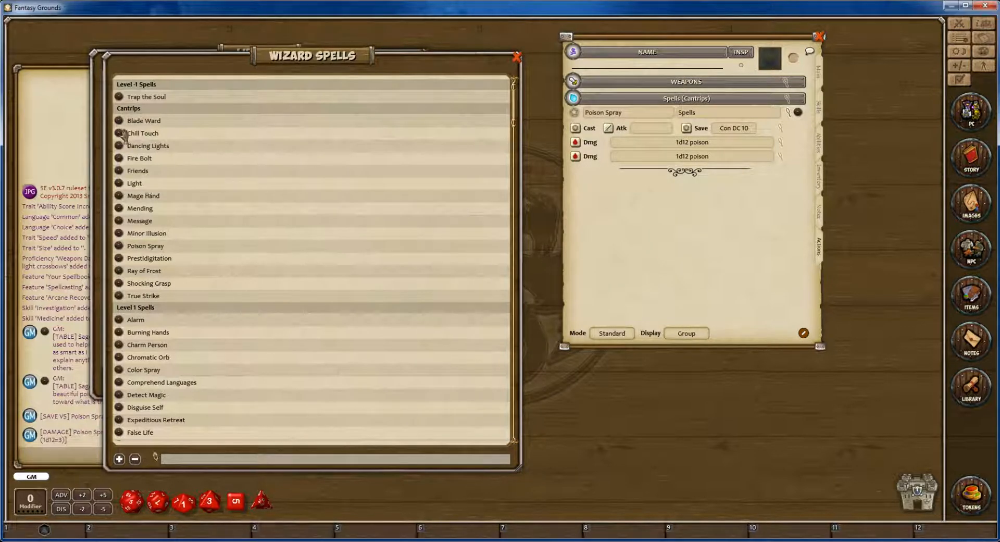
Add the Blade Ward cantrip to the sheet's actions page and check the True Strike description.
mouse_move(119, 121)
mouse_down()
mouse_move(502, 214)
mouse_move(617, 218)
mouse_up()
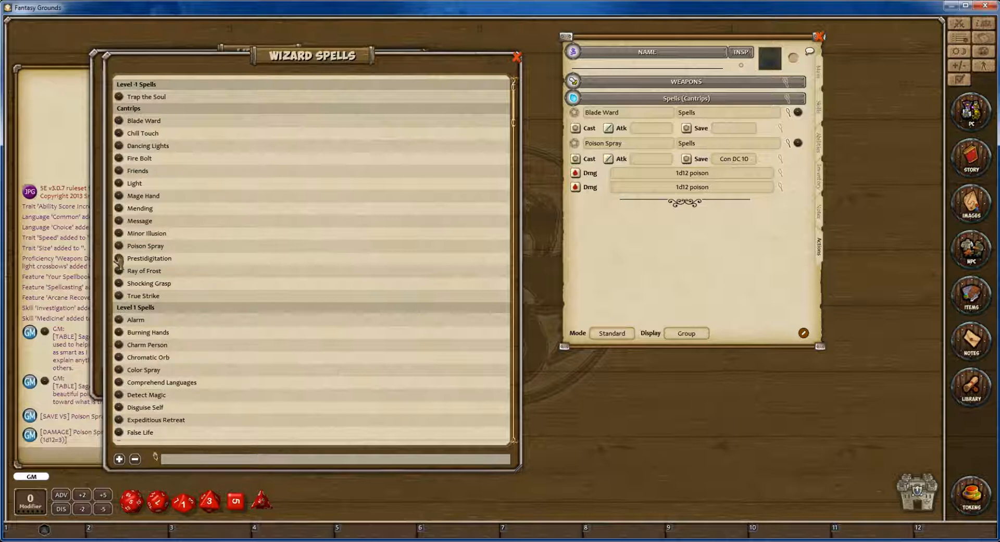
click(119, 296)
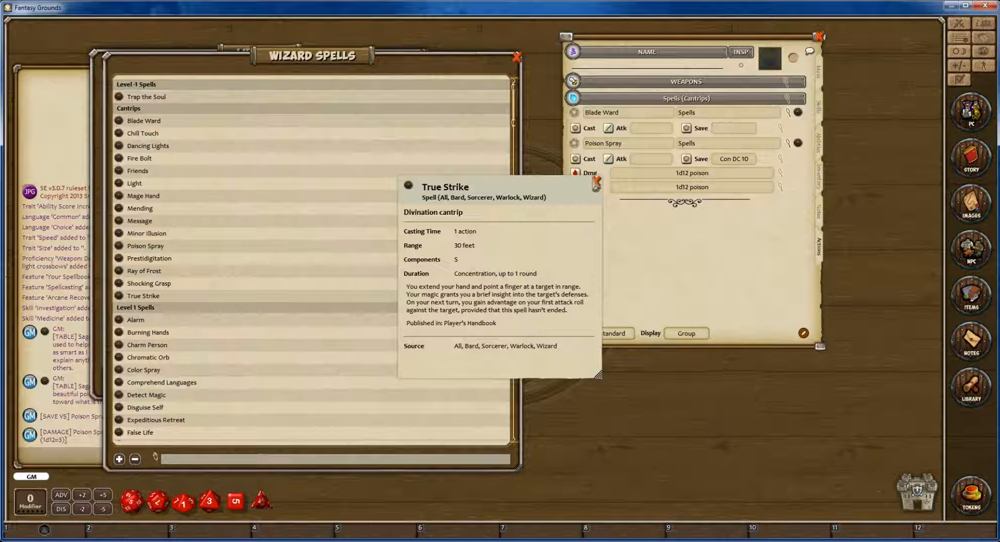
click(596, 181)
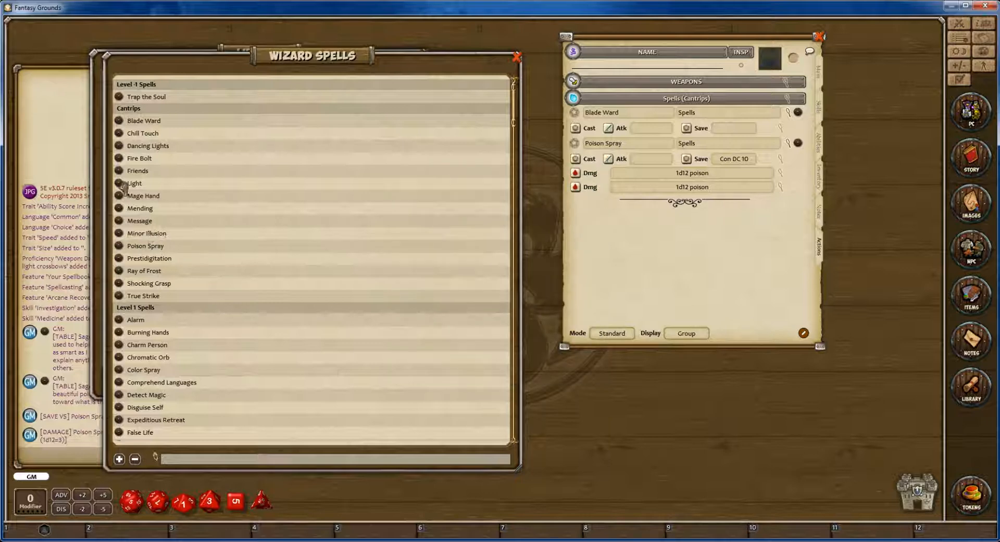
Add the Light cantrip and the level 1 spells Mage Armor and Magic Missile to the sheet's actions page.
mouse_move(120, 186)
mouse_down()
mouse_move(606, 244)
mouse_move(616, 258)
mouse_up()
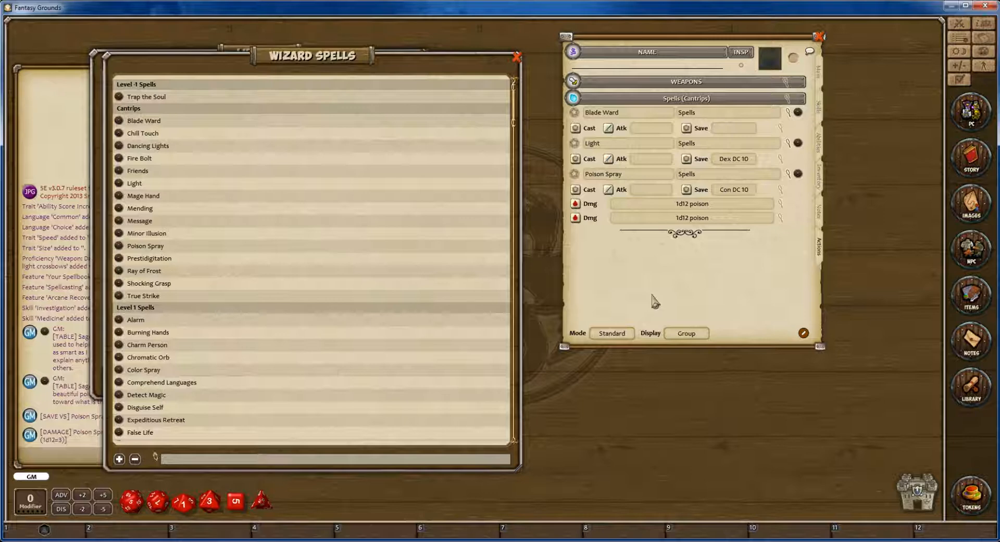
scroll(224, 240, down, 6)
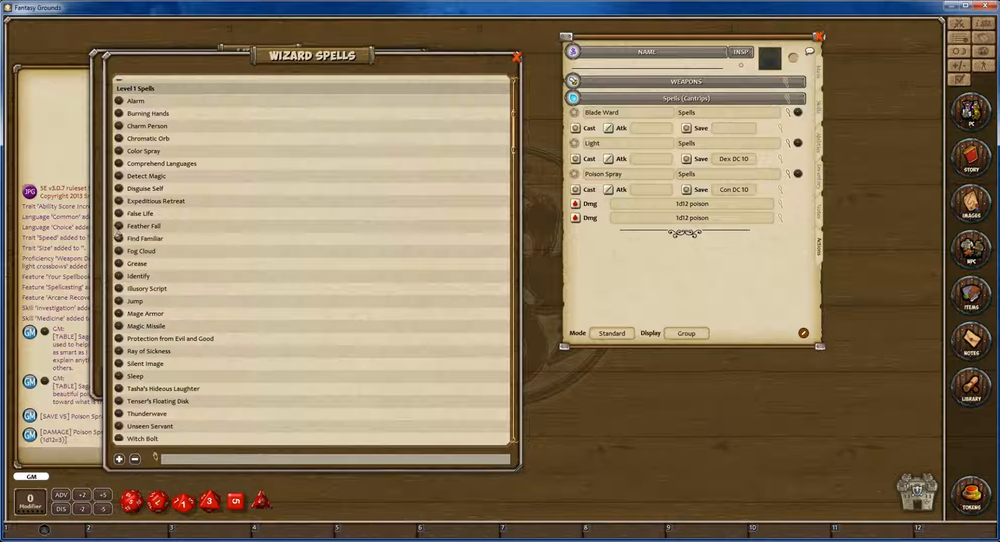
scroll(119, 284, down, 2)
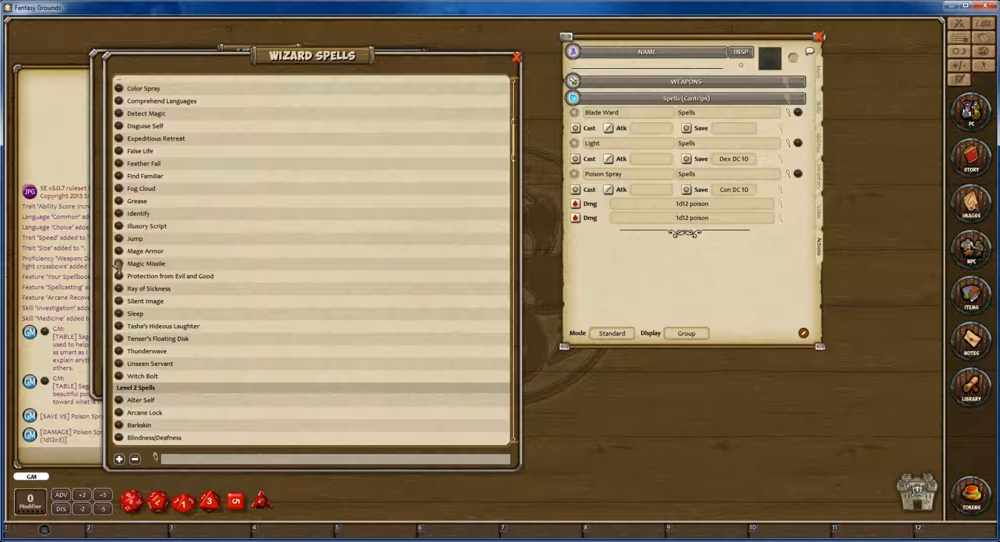
drag(119, 250, 646, 287)
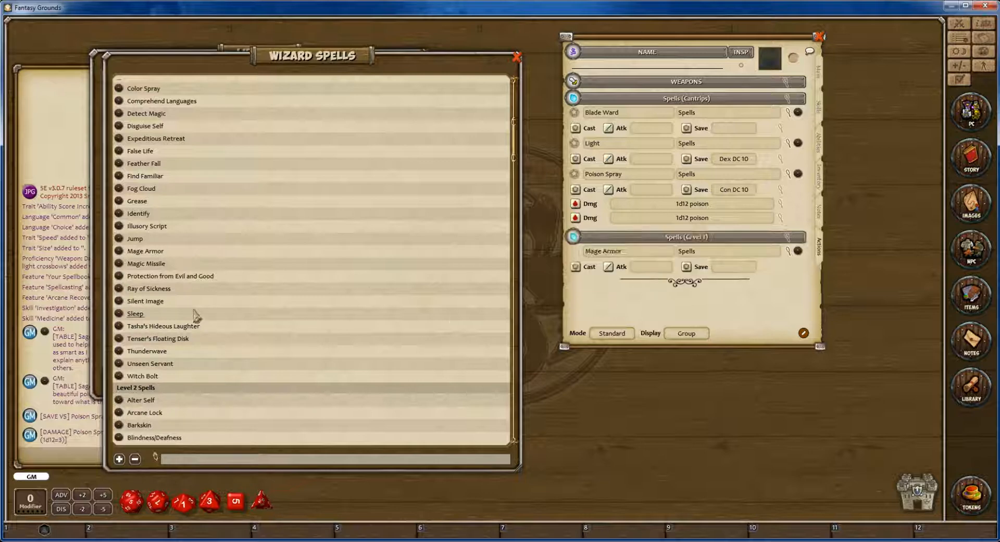
drag(120, 267, 620, 314)
Open the Wizard entry from the library's Classes list and skim it for guidance on starting spells.
drag(233, 65, 307, 166)
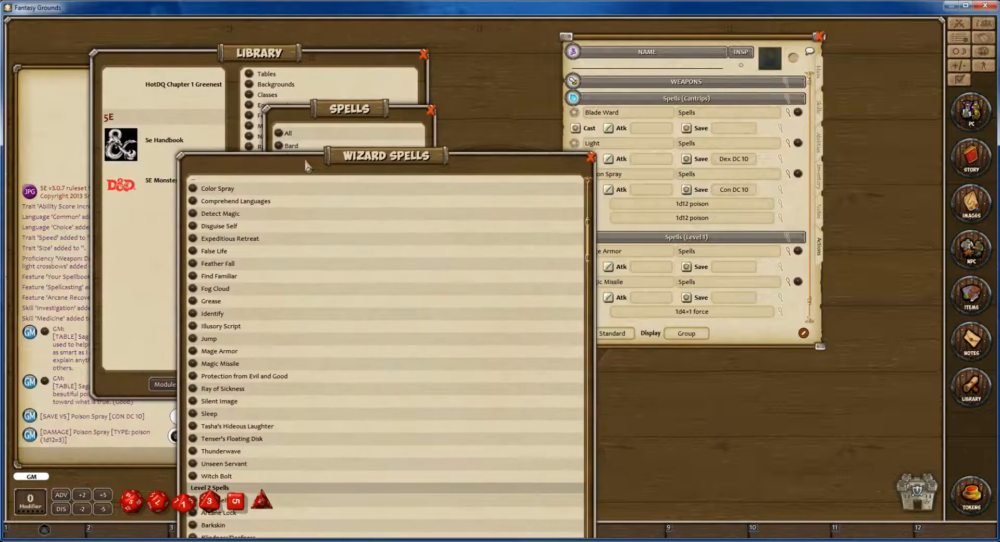
click(315, 70)
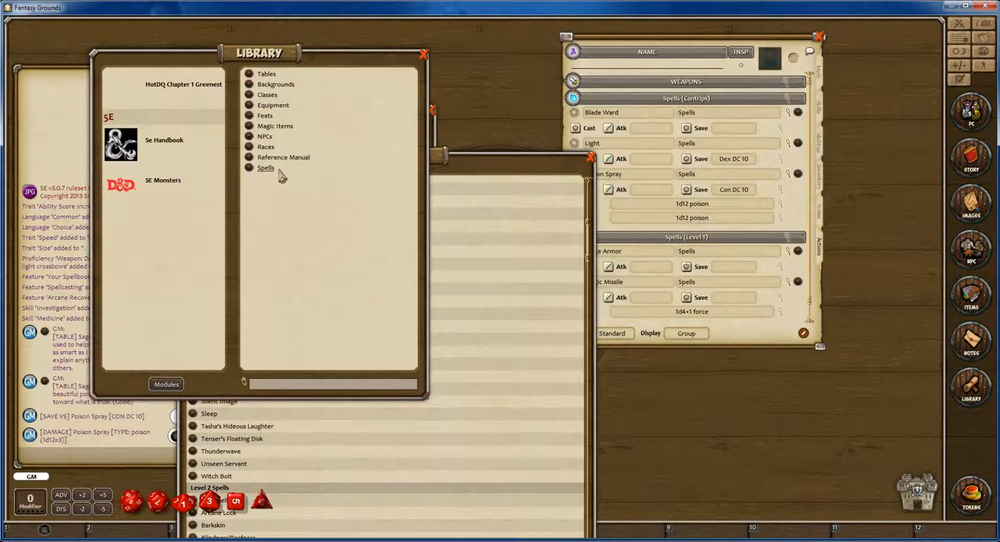
click(267, 95)
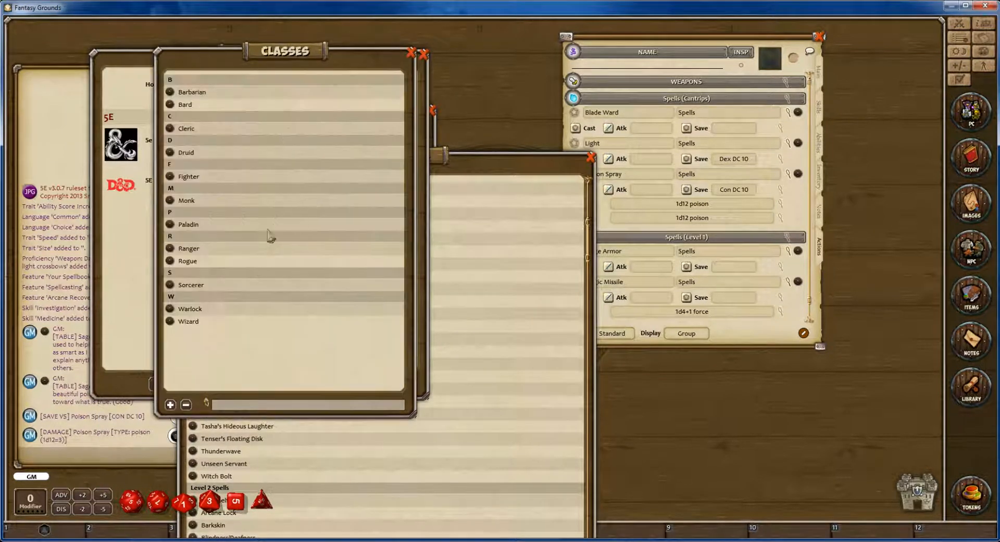
click(189, 323)
scroll(392, 295, down, 10)
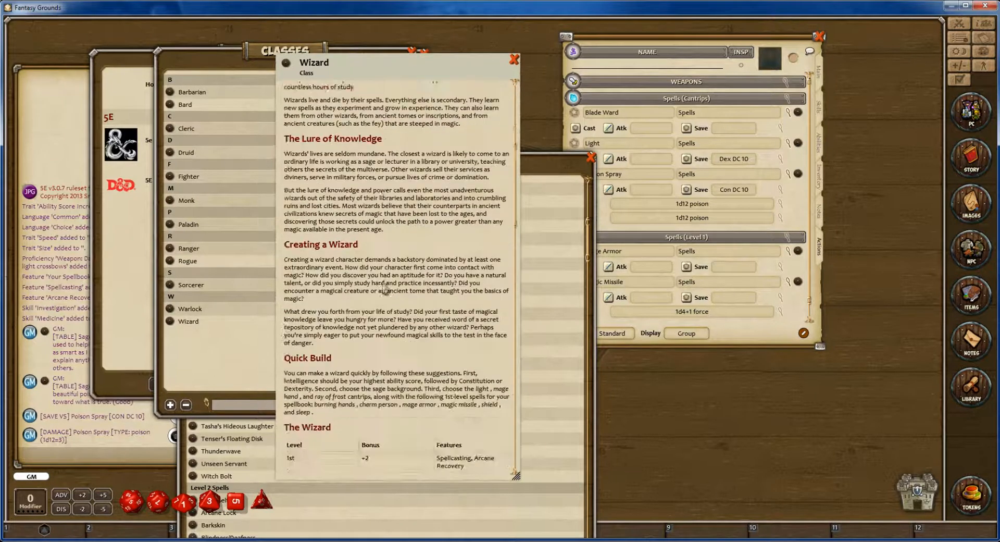
scroll(392, 295, down, 15)
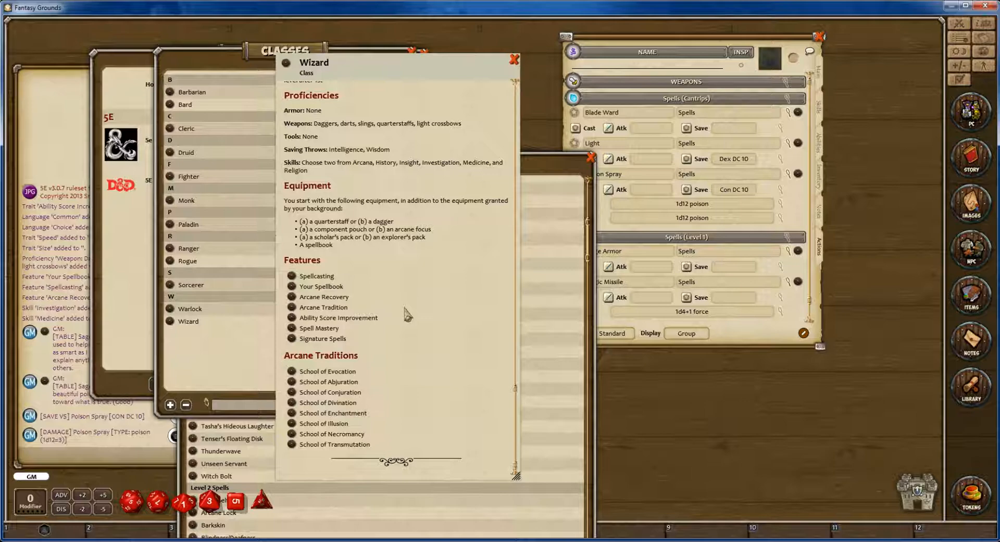
scroll(410, 316, up, 20)
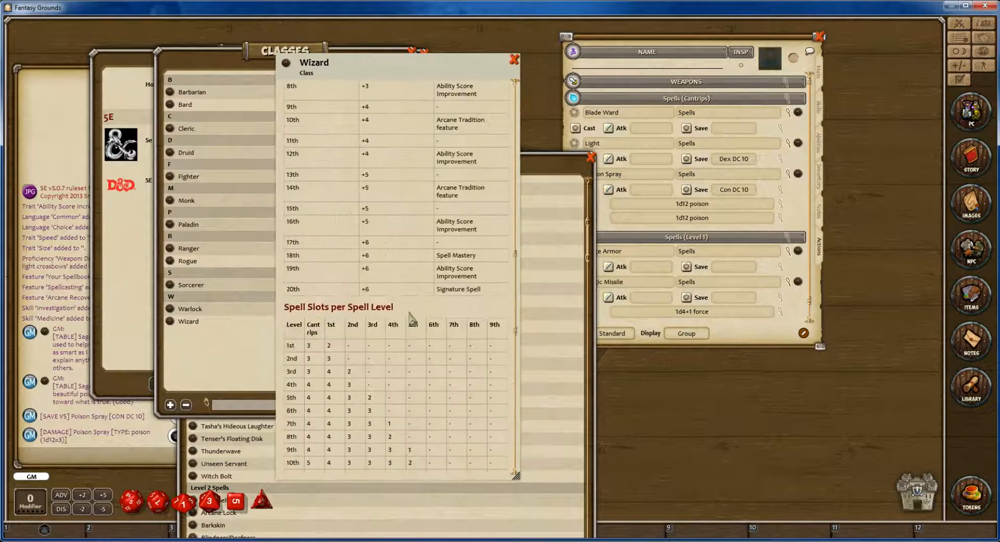
scroll(411, 318, up, 5)
scroll(412, 318, down, 1)
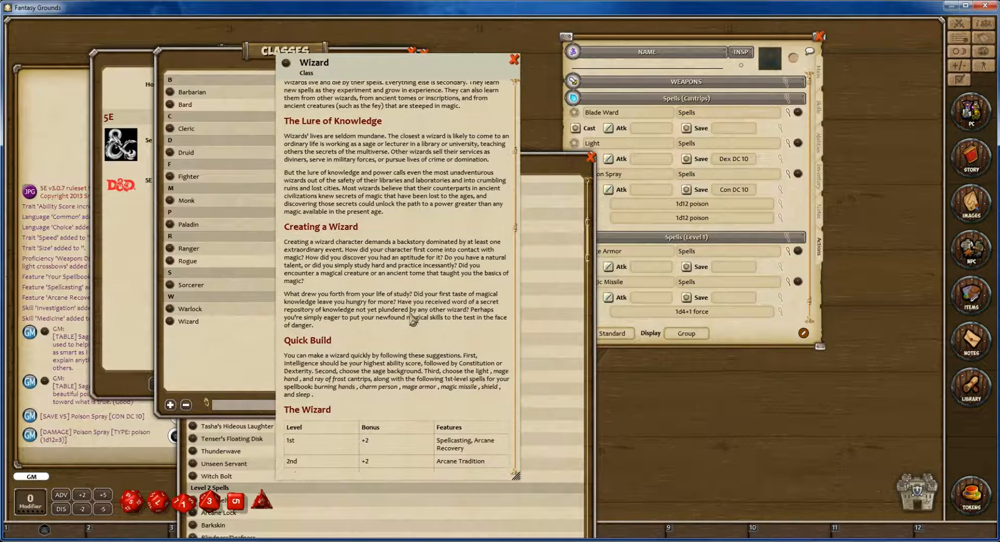
scroll(411, 319, up, 8)
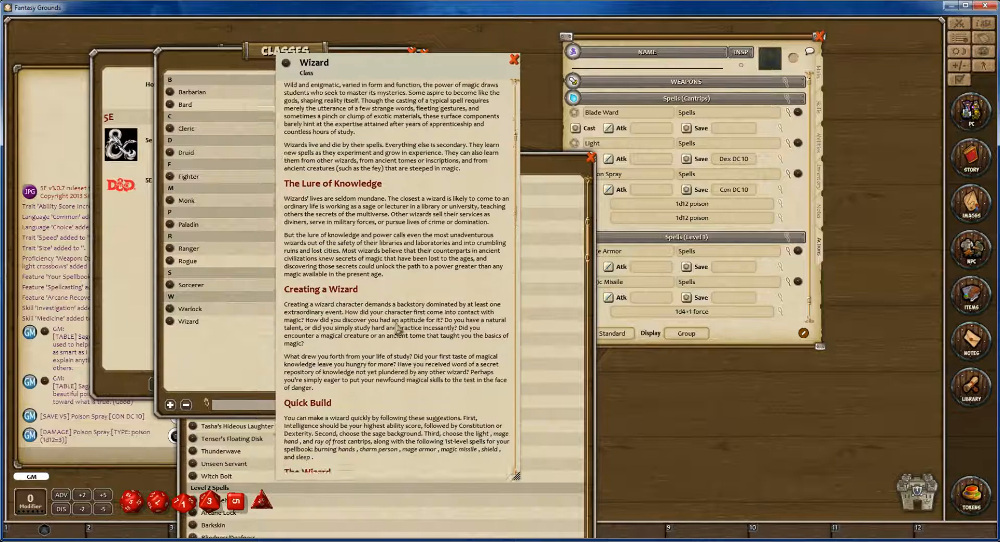
scroll(398, 330, up, 1)
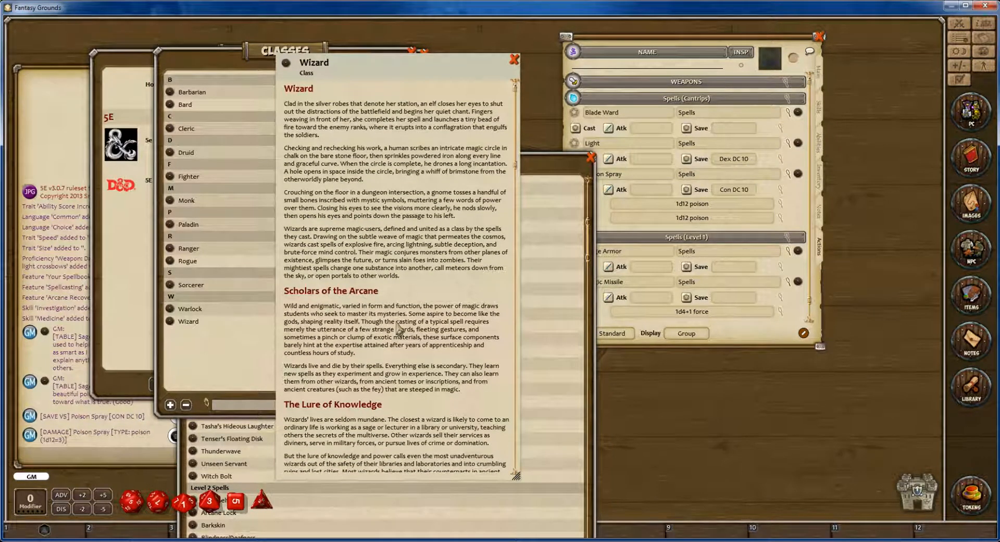
Read the Wizard entry's Quick Build advice, level table, Spell Slots per Spell Level table and class features.
scroll(400, 329, down, 6)
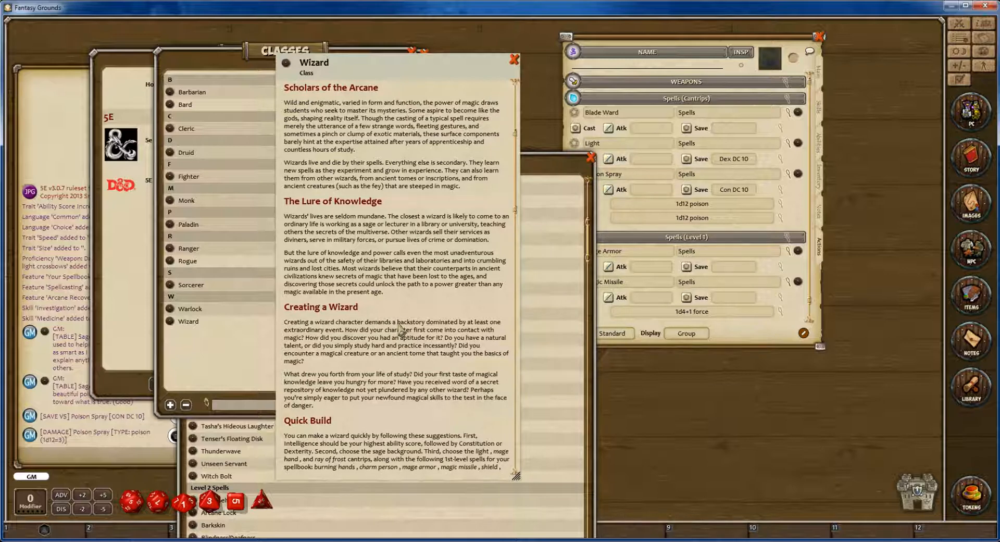
scroll(400, 329, down, 2)
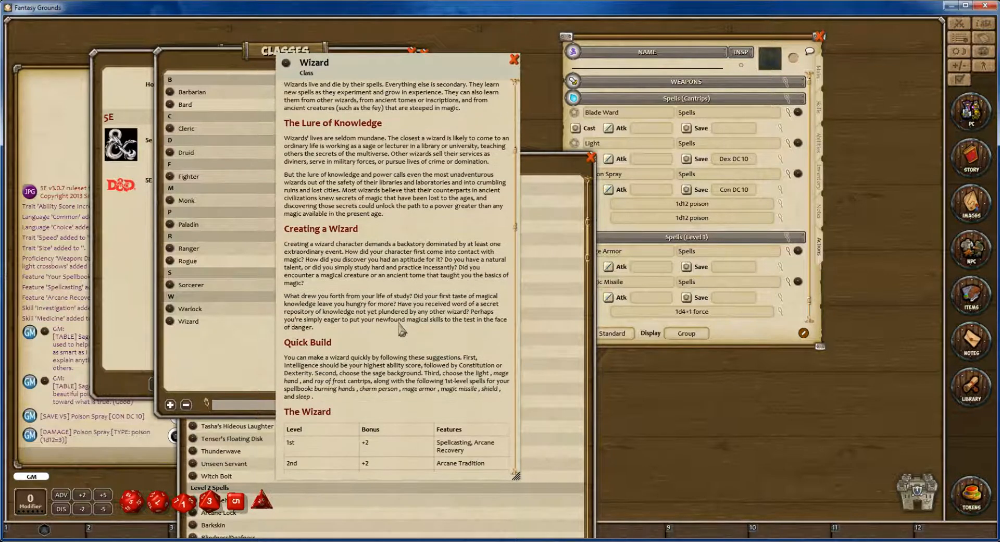
scroll(401, 329, down, 2)
scroll(402, 330, down, 3)
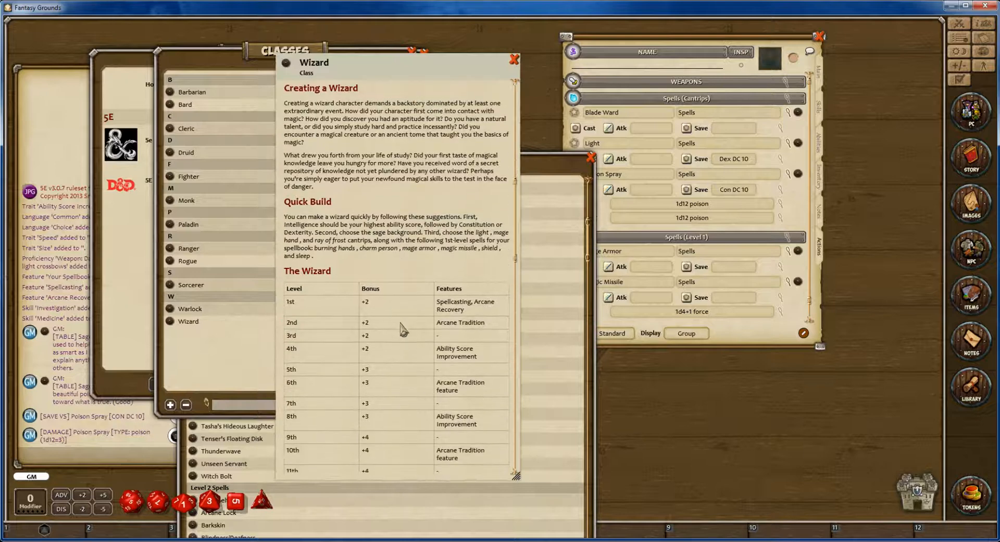
scroll(404, 330, down, 4)
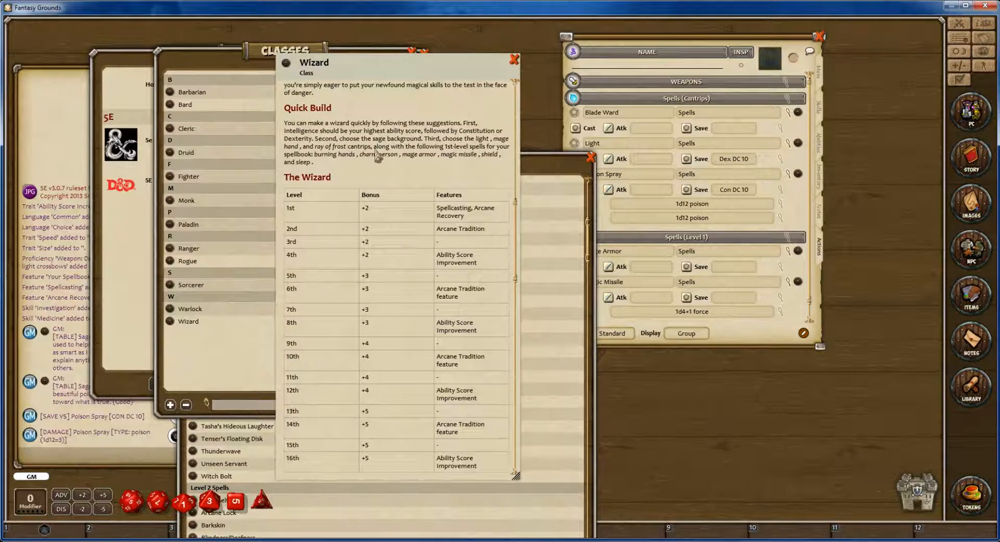
scroll(392, 214, down, 15)
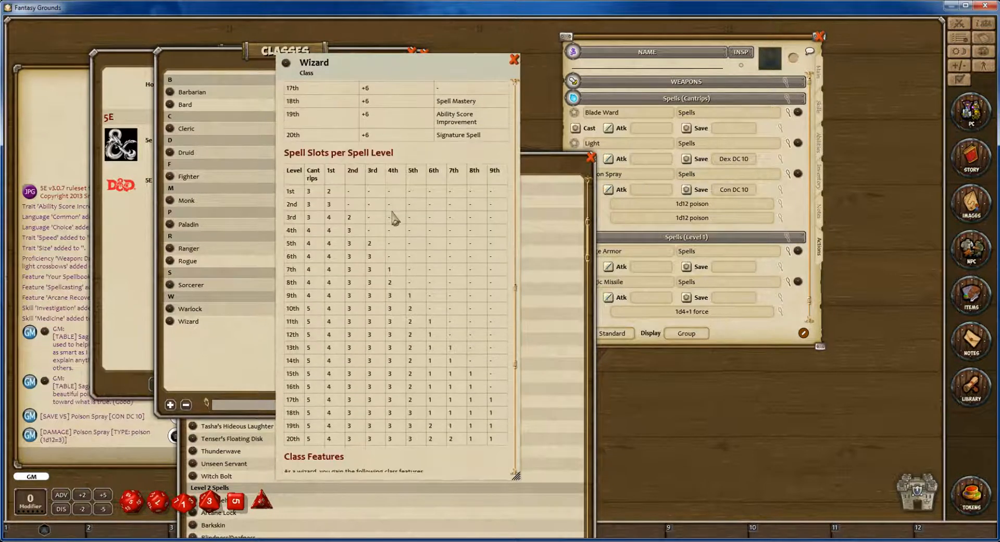
scroll(395, 219, down, 12)
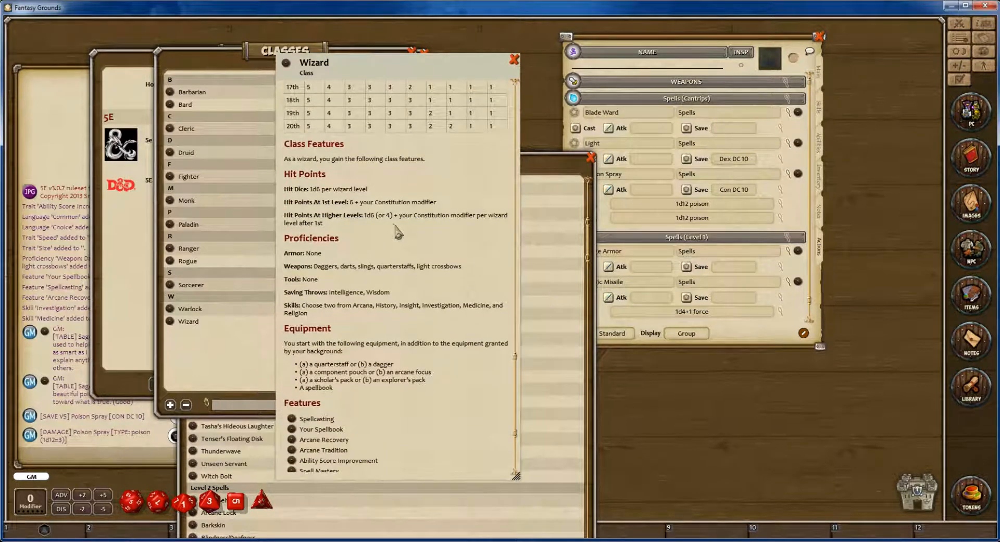
scroll(402, 233, down, 6)
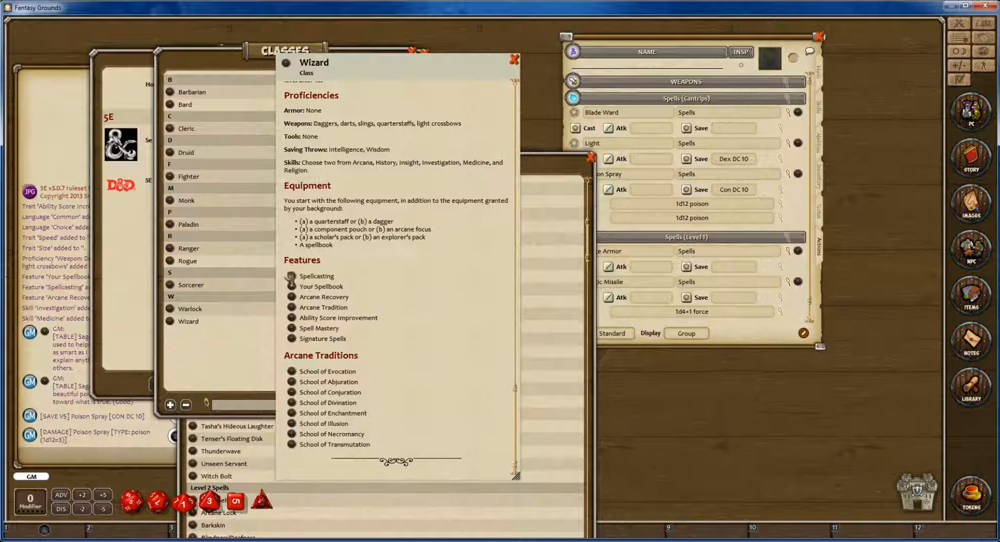
Open the Wizard's Spellcasting feature to read its cantrip and spellbook rules, and close it together with the class entry.
click(290, 277)
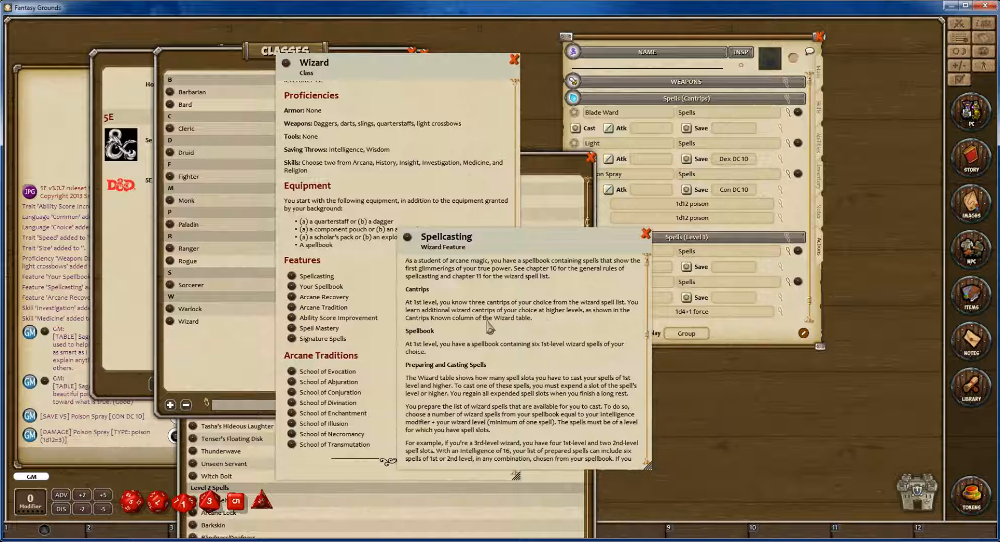
scroll(489, 325, down, 2)
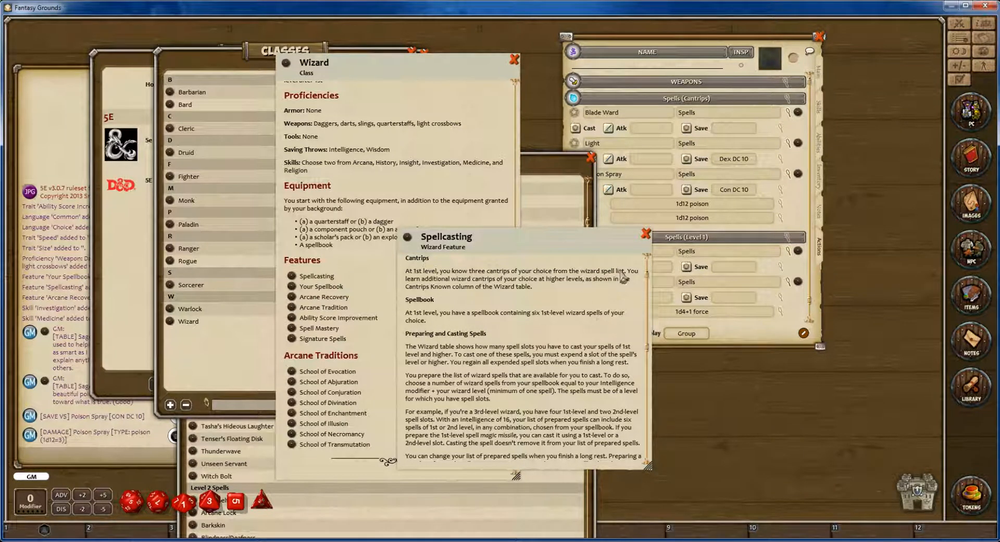
click(646, 234)
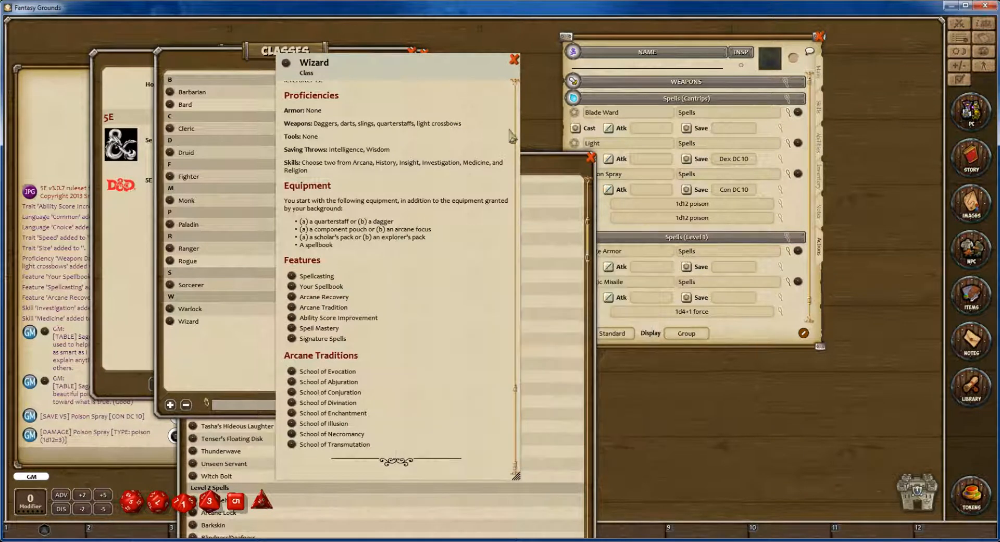
click(514, 59)
Bring the Wizard spell list forward, lengthen the character sheet, and add Sleep and Thunderwave to its level 1 spells.
click(496, 177)
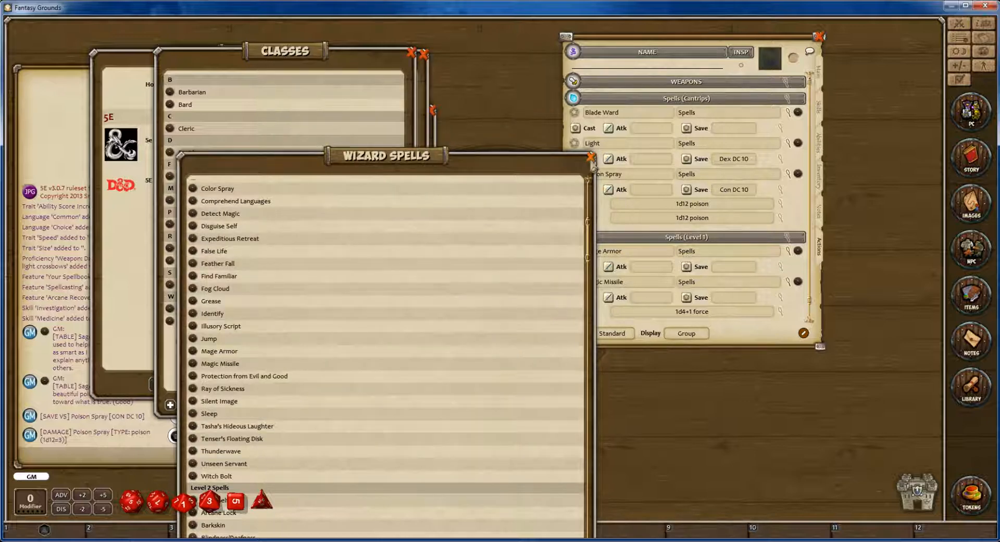
drag(264, 159, 240, 45)
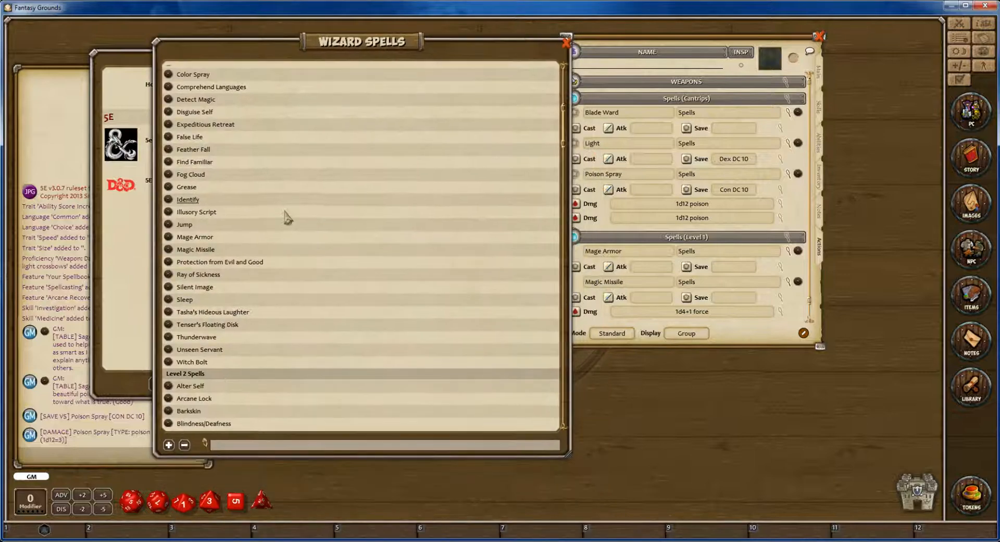
scroll(286, 224, down, 3)
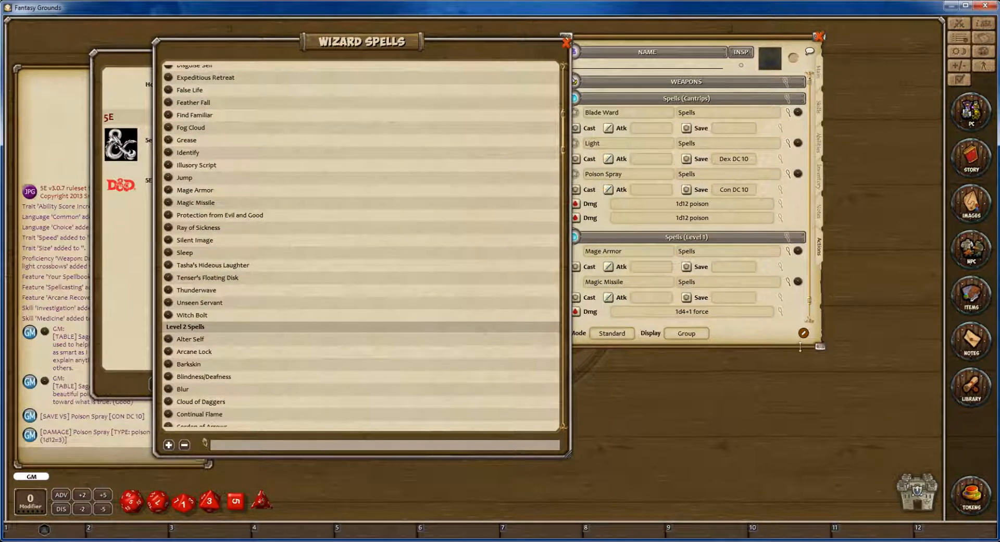
drag(816, 347, 847, 480)
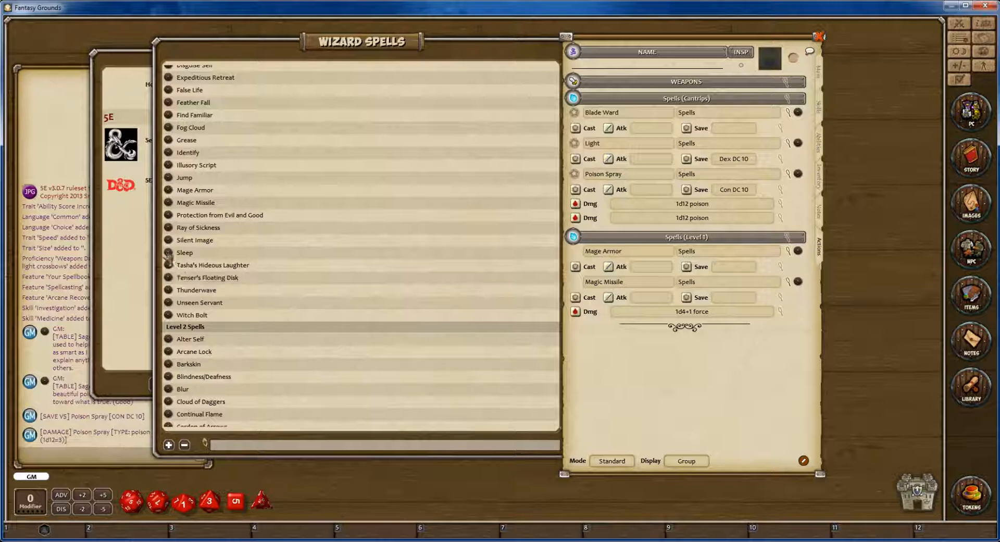
drag(169, 253, 605, 395)
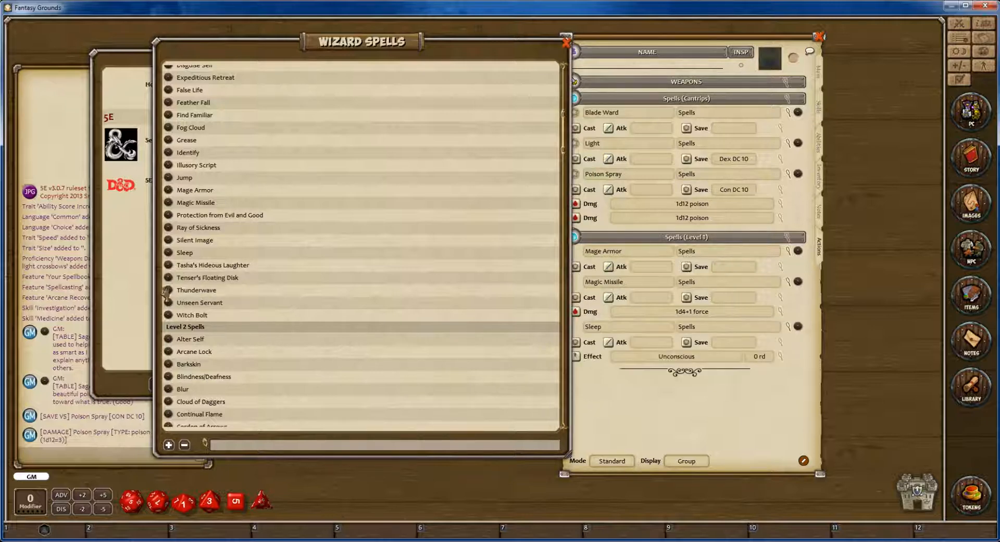
drag(159, 295, 631, 425)
click(138, 285)
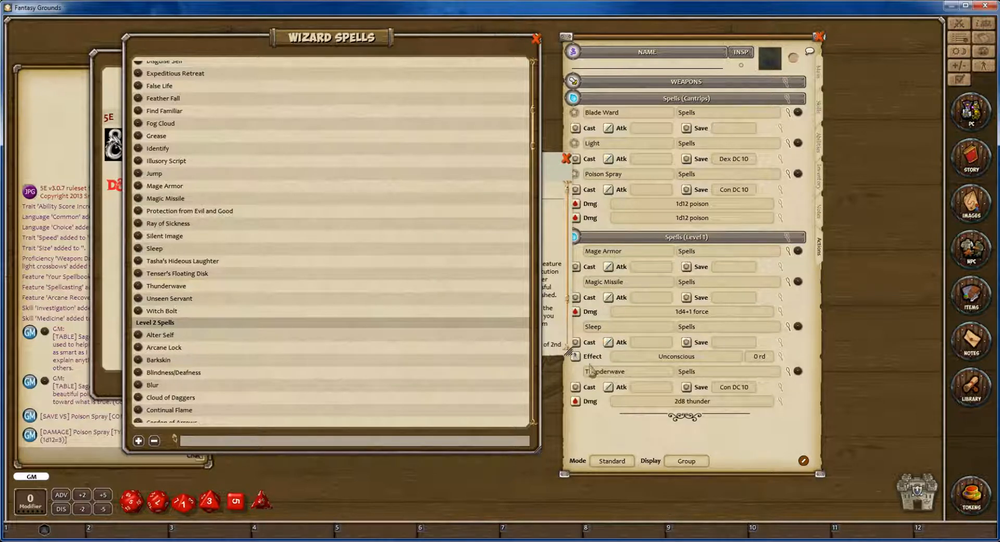
Add Find Familiar and Expeditious Retreat from the Wizard spell list to the sheet's level 1 spells.
scroll(159, 199, up, 1)
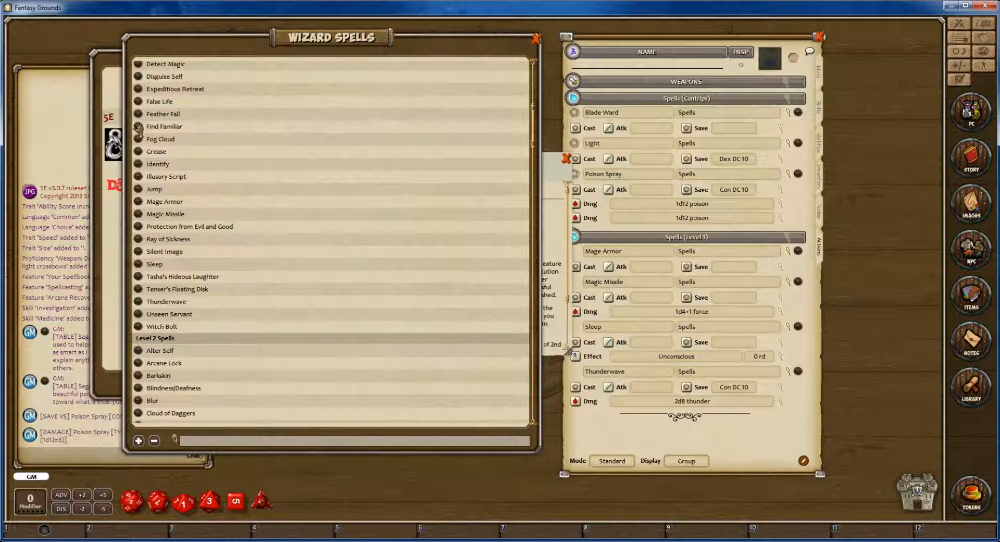
drag(138, 126, 625, 440)
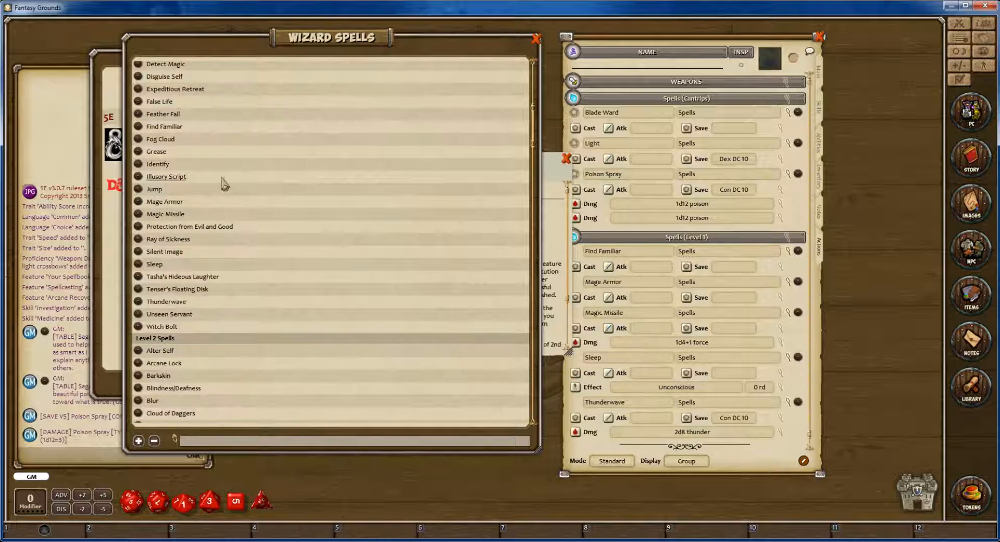
drag(138, 89, 764, 449)
scroll(719, 340, down, 2)
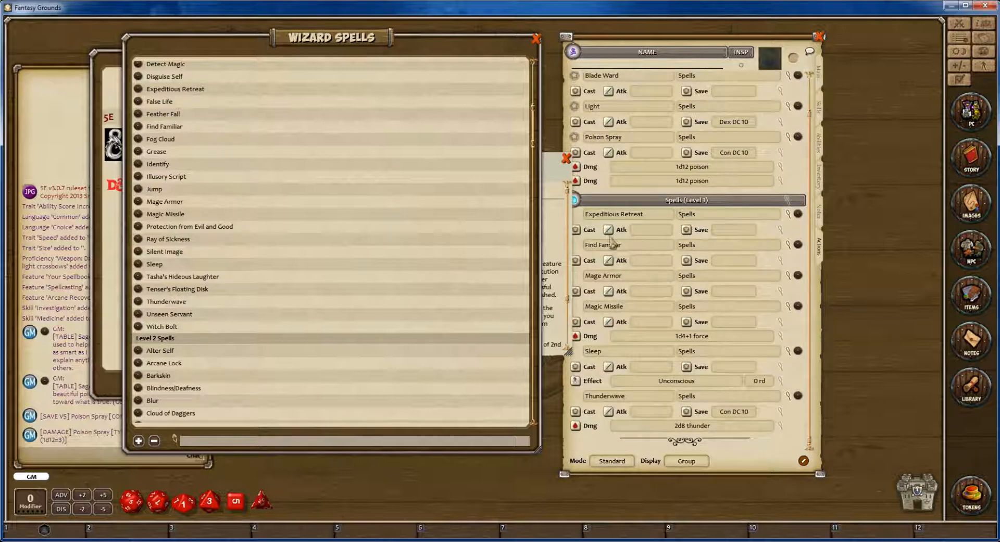
Close the Thunderwave description and the Classes list, and move the Wizard spell list down a little.
click(555, 177)
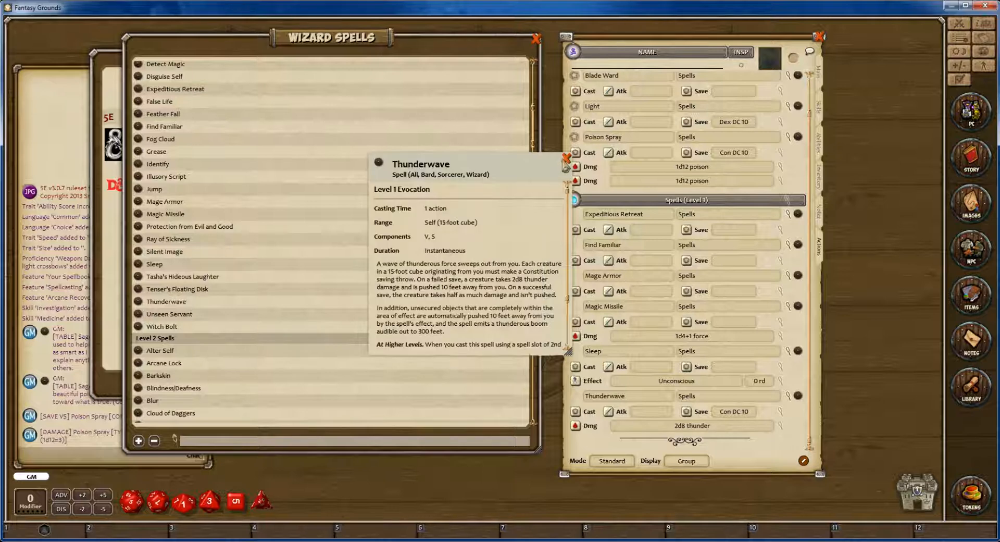
click(565, 159)
drag(348, 42, 341, 83)
click(361, 63)
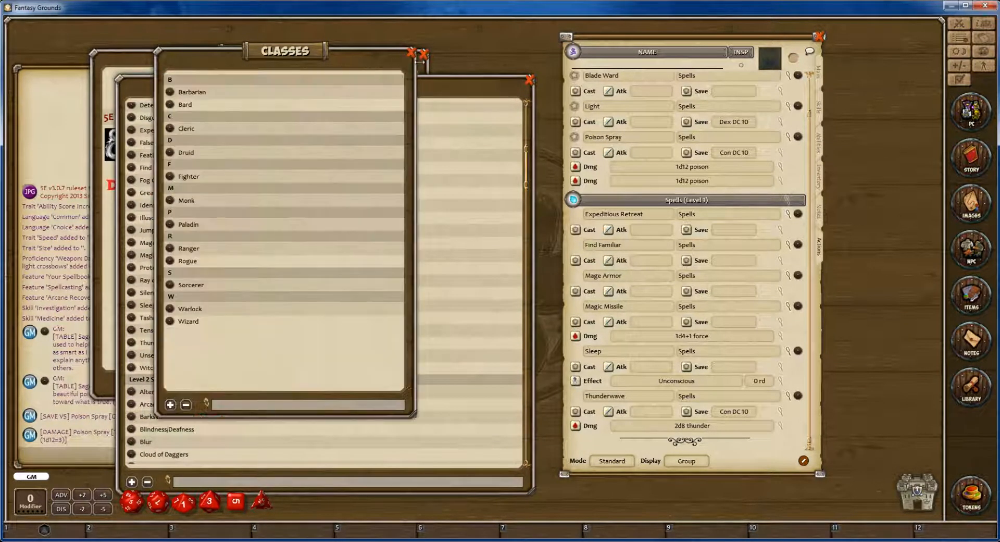
click(412, 54)
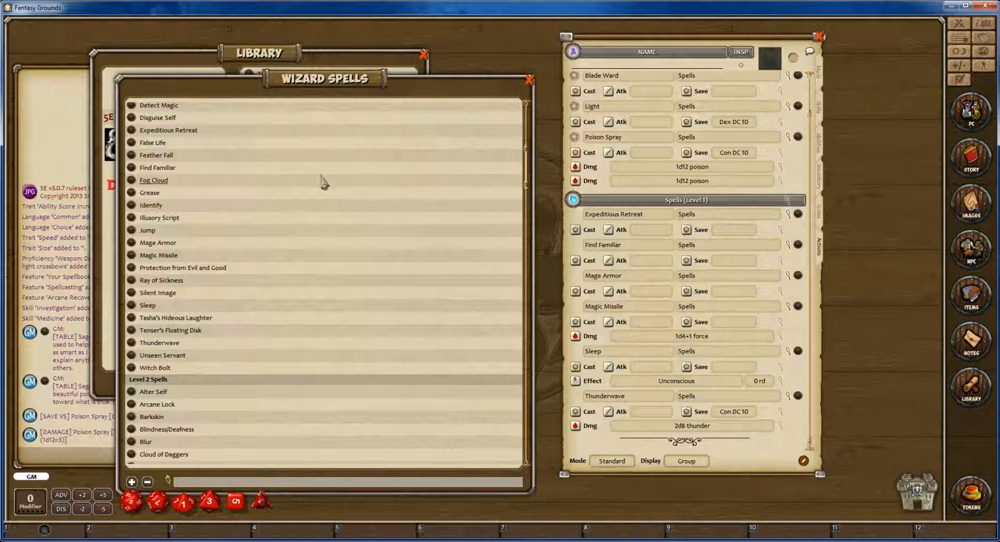
Look through the Wizard spell list once more and close it.
scroll(323, 181, down, 3)
scroll(340, 229, up, 12)
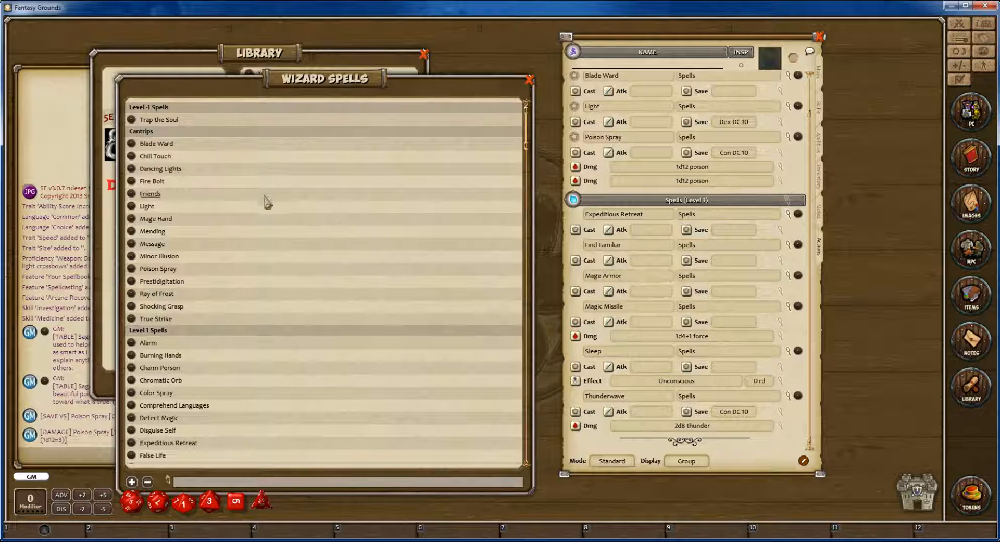
click(529, 80)
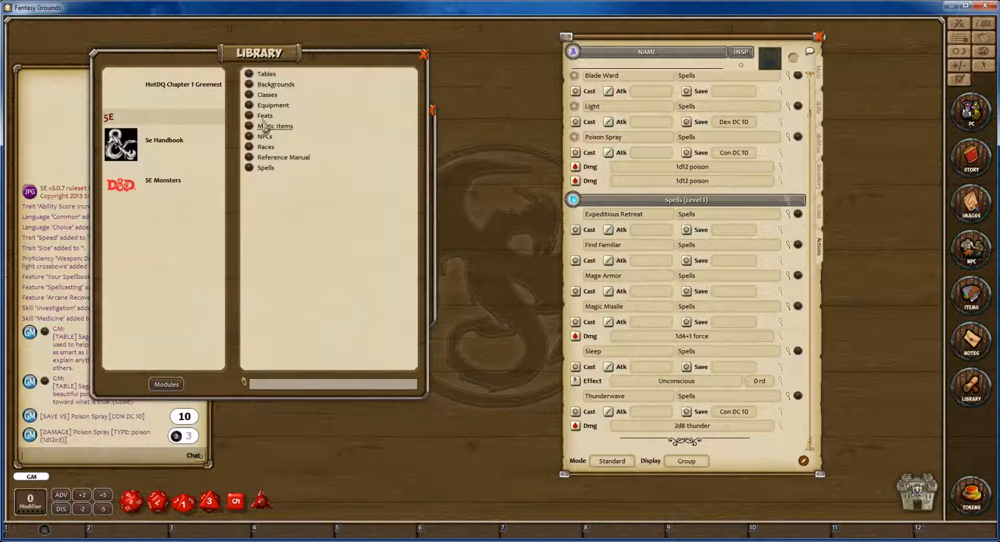
Open the Wizard class entry at its starting equipment, move it clear, close the Classes list, and bring the Library forward.
click(267, 94)
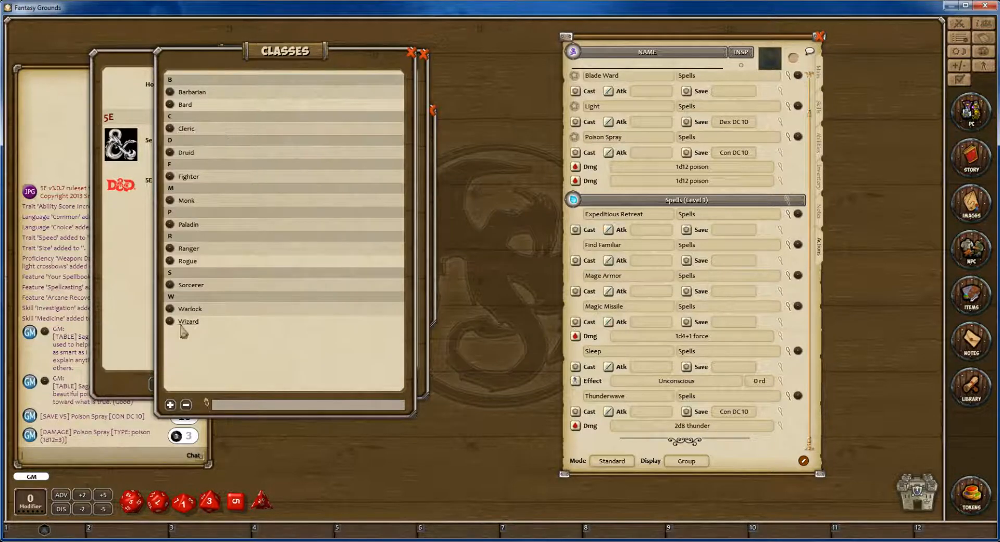
click(186, 321)
scroll(320, 259, down, 20)
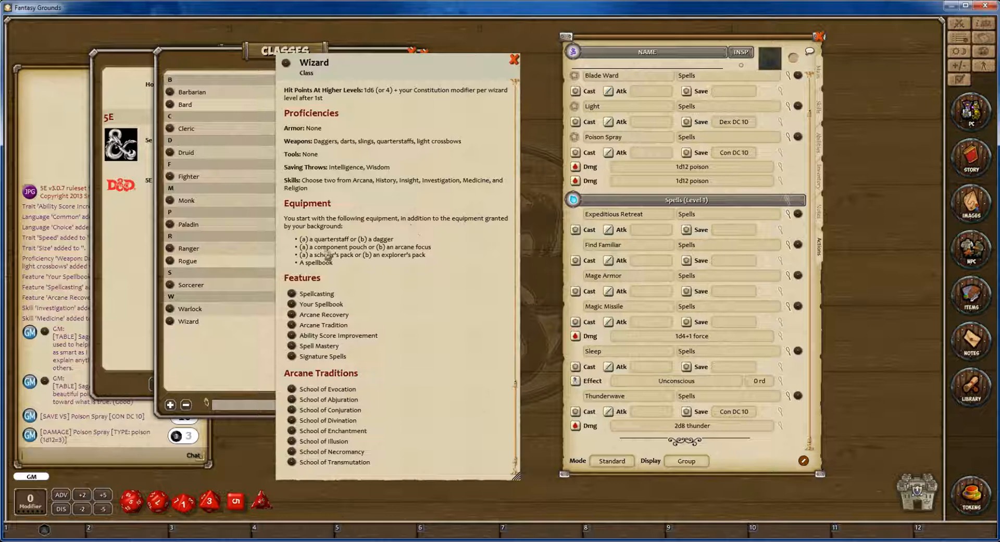
drag(431, 67, 415, 88)
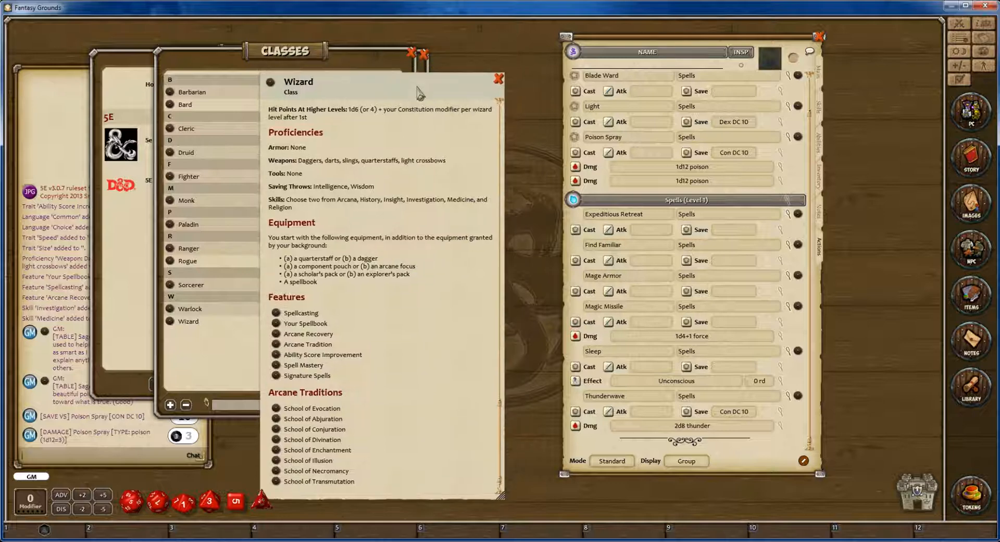
click(411, 51)
click(190, 220)
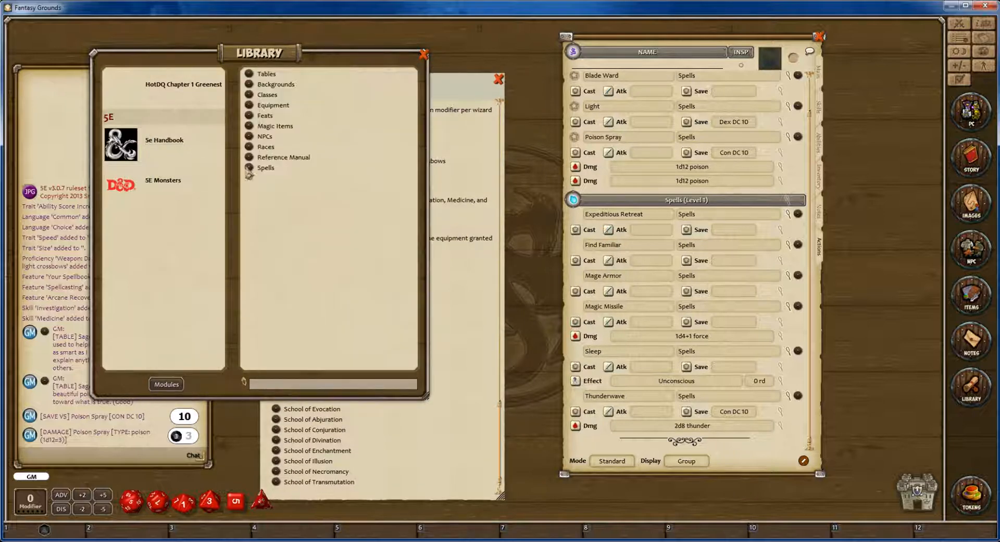
Open the Weapon table from the library's Equipment list and add a Quarterstaff to the character's inventory.
click(272, 106)
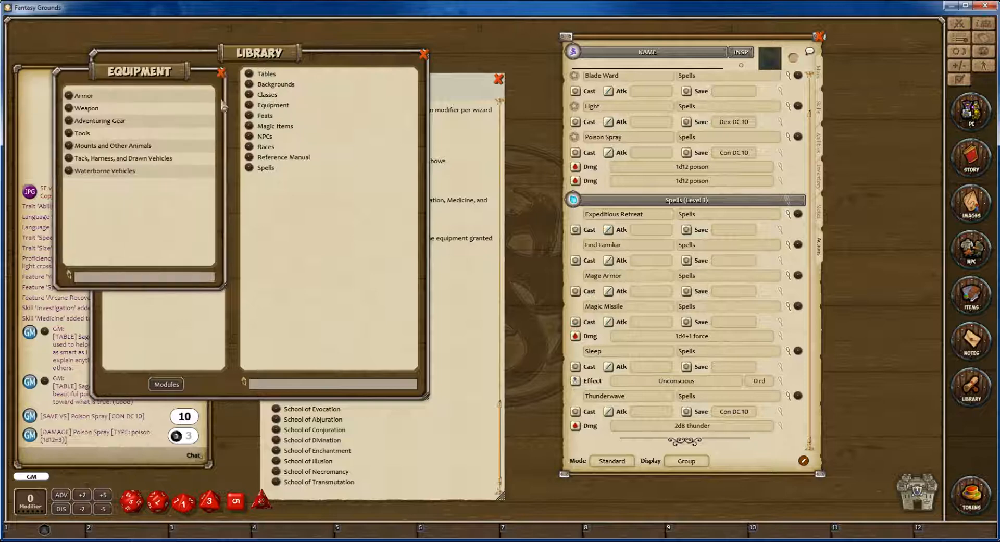
click(85, 108)
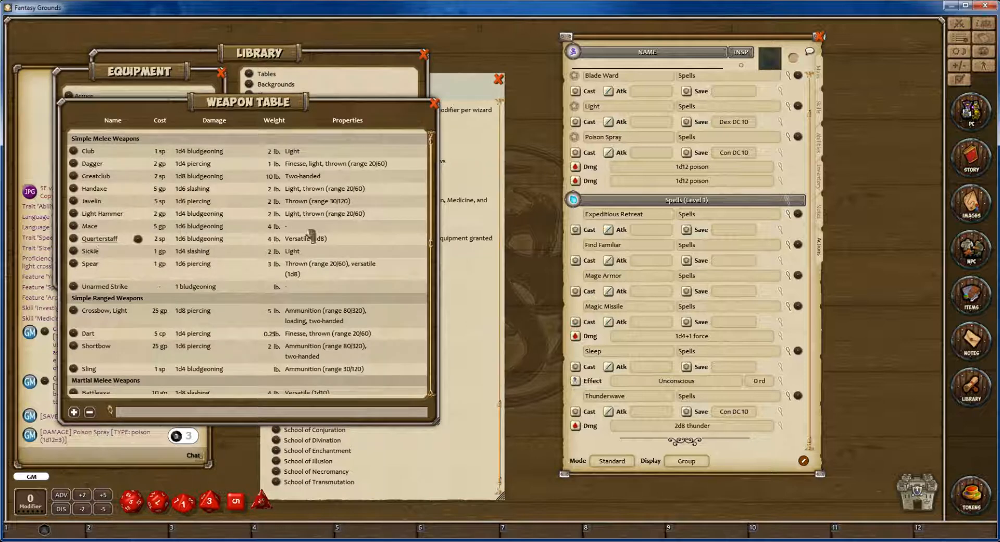
click(820, 143)
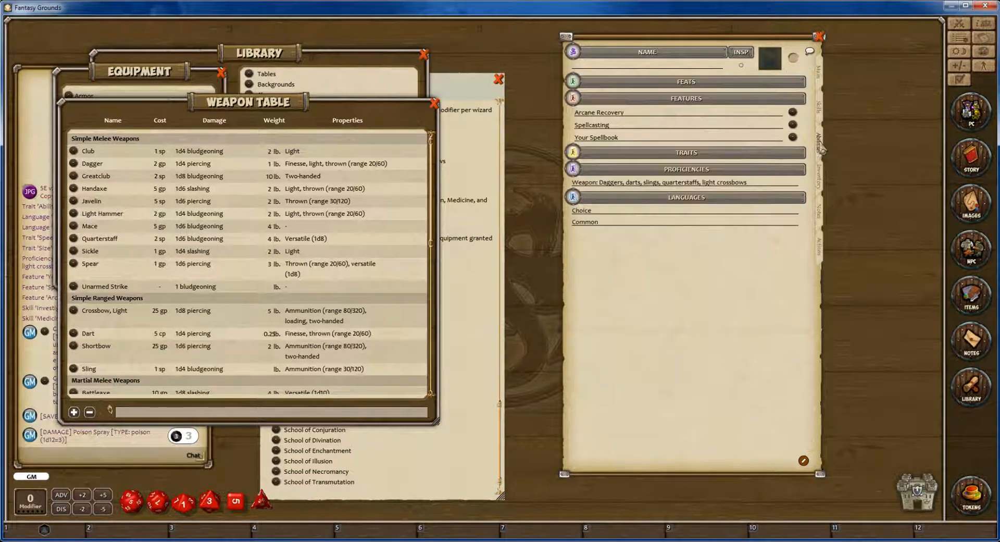
click(821, 179)
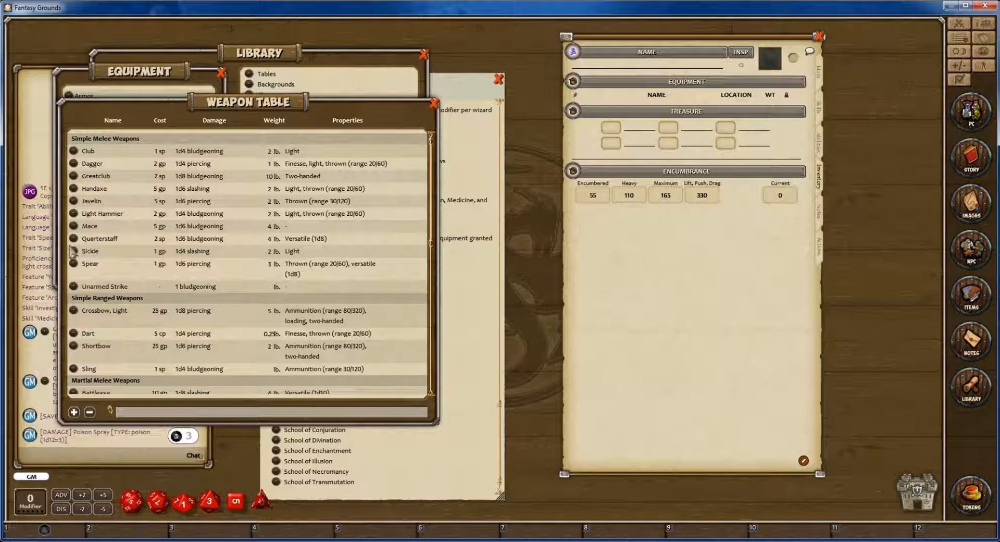
drag(72, 239, 615, 107)
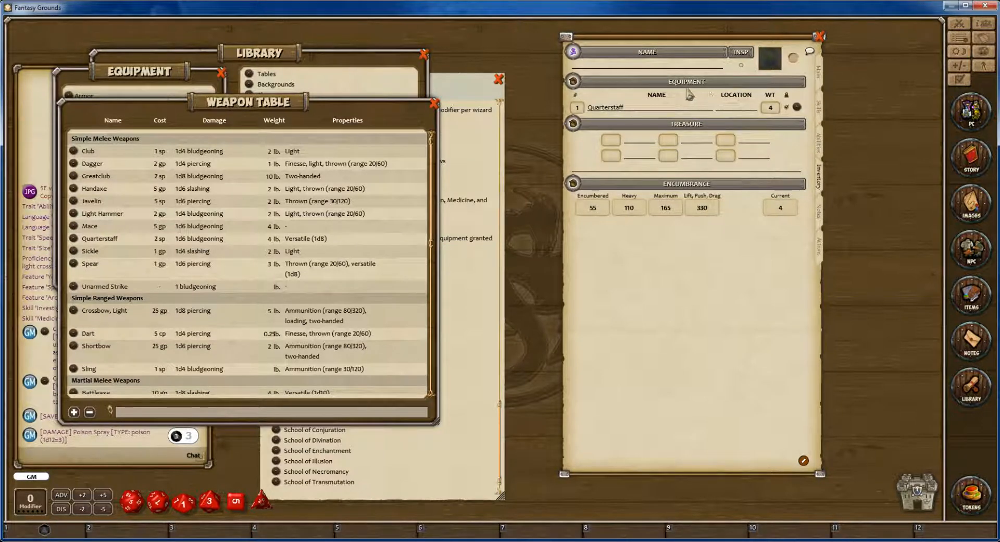
Check the Quarterstaff among the character's actions, bring the Wizard class entry into view, and close the Weapon table.
click(820, 250)
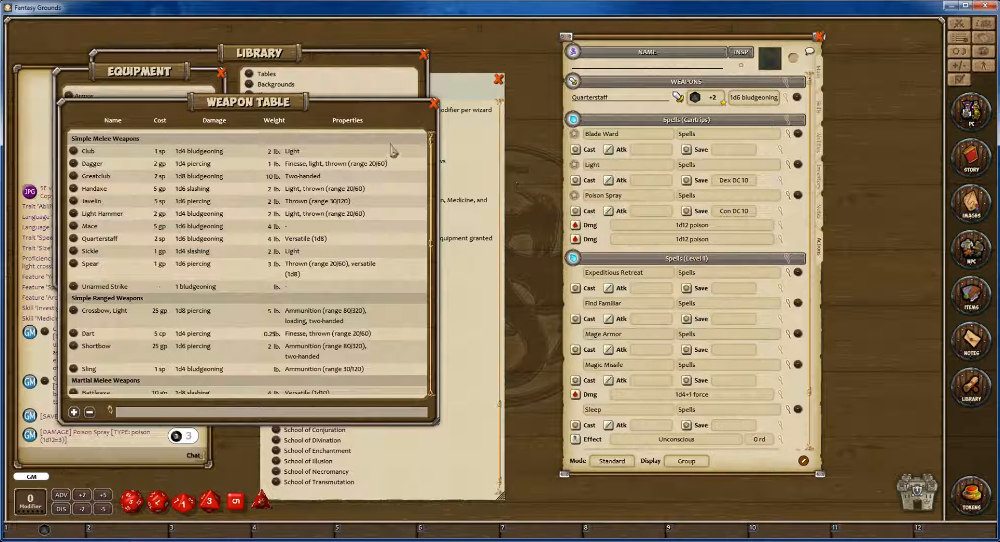
drag(345, 110, 333, 82)
click(451, 338)
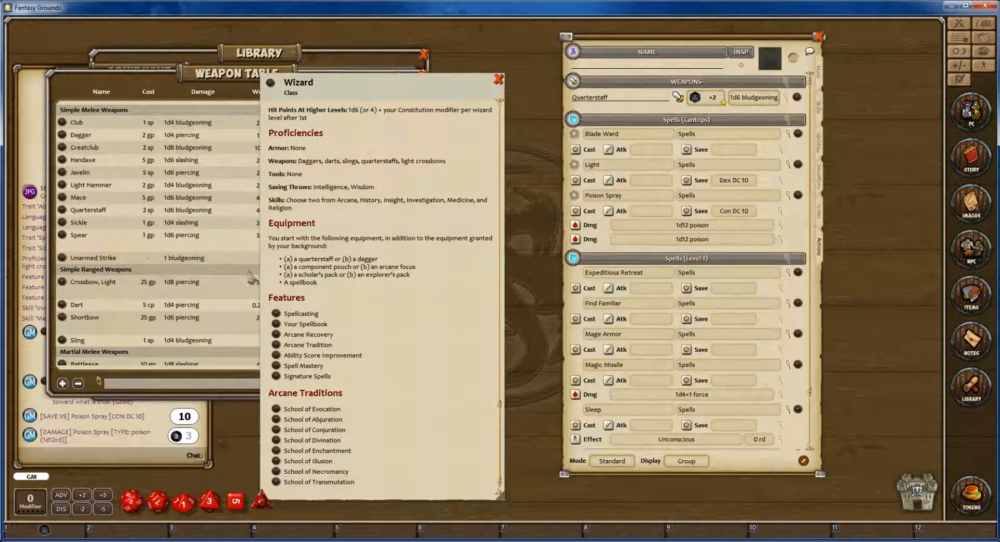
click(226, 255)
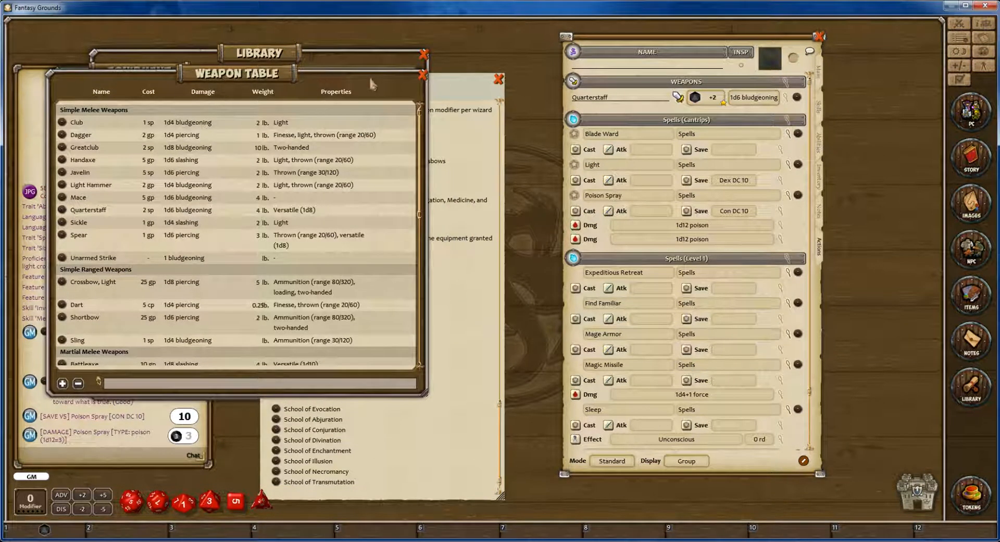
click(423, 76)
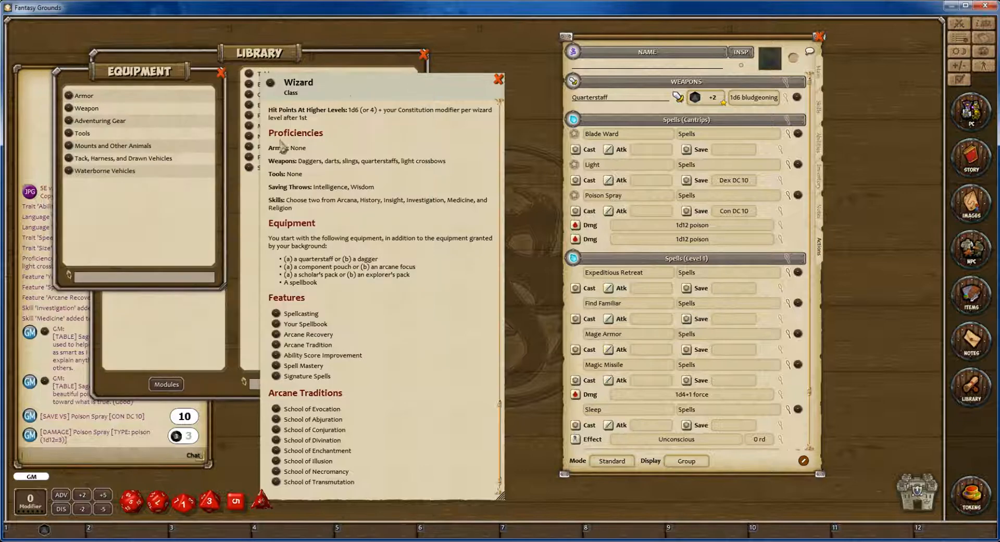
Open the Adventuring Gear table and add a Component Pouch to the character's inventory.
click(99, 131)
scroll(98, 204, down, 3)
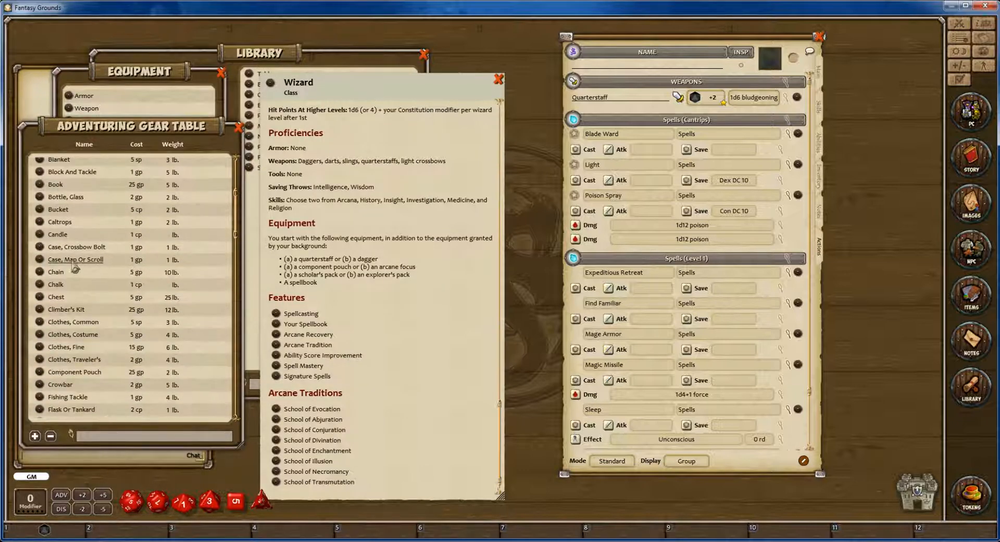
scroll(78, 282, down, 3)
scroll(78, 293, down, 1)
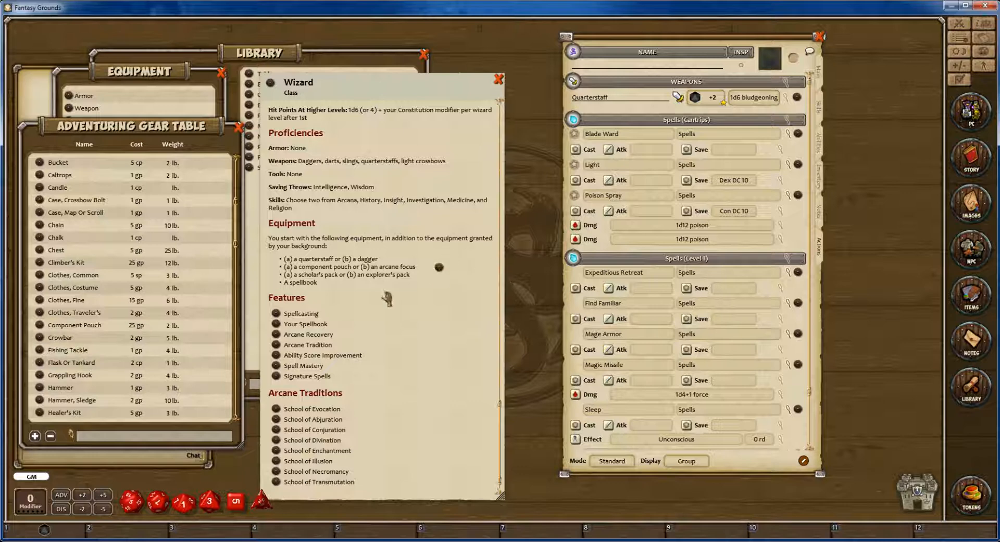
click(822, 186)
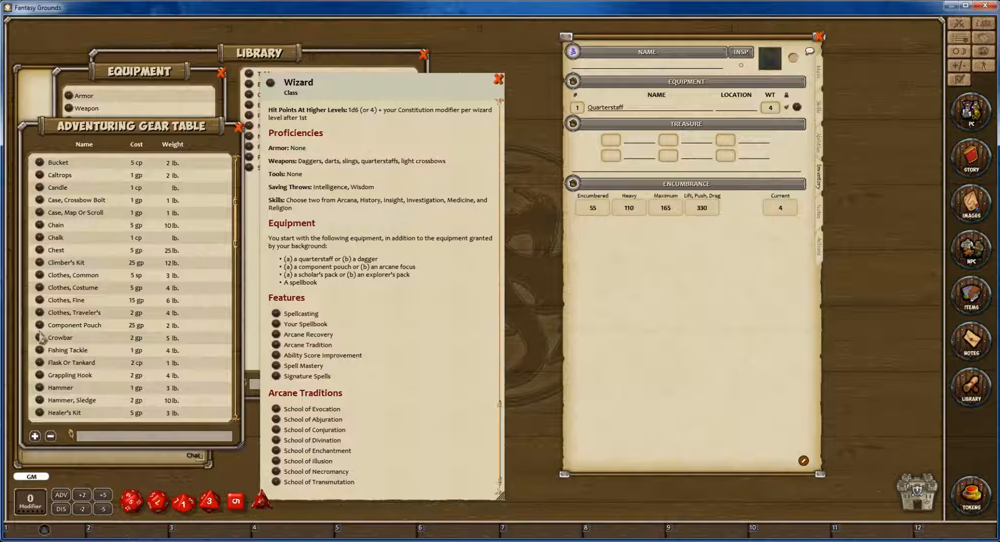
drag(41, 327, 660, 129)
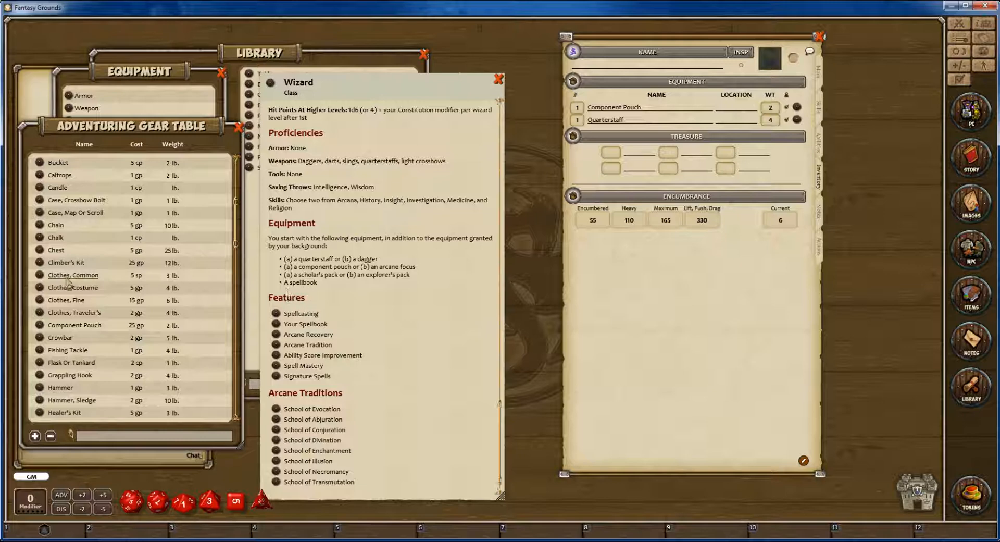
Add a Spellbook from the Adventuring Gear table to the character's inventory.
scroll(84, 324, down, 9)
scroll(84, 324, down, 9)
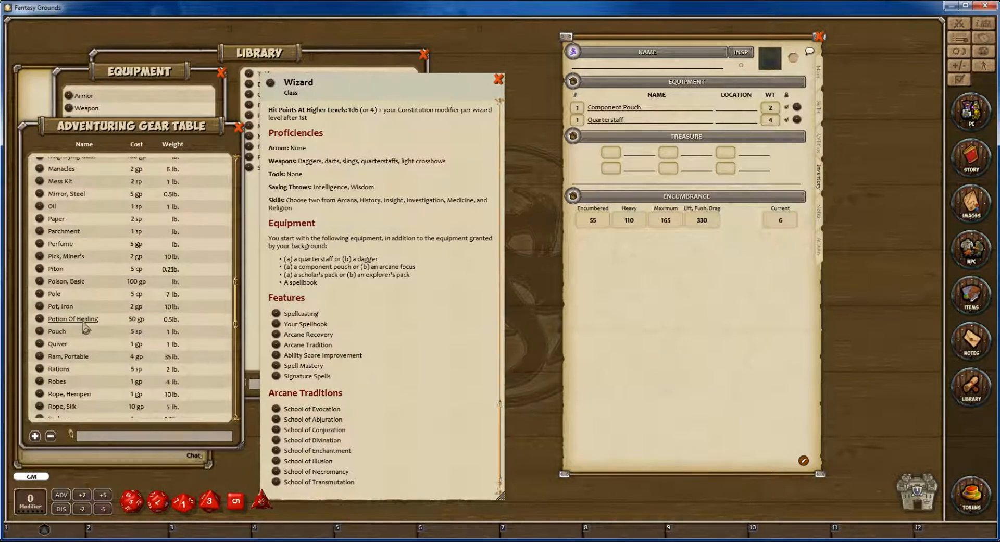
scroll(88, 337, down, 8)
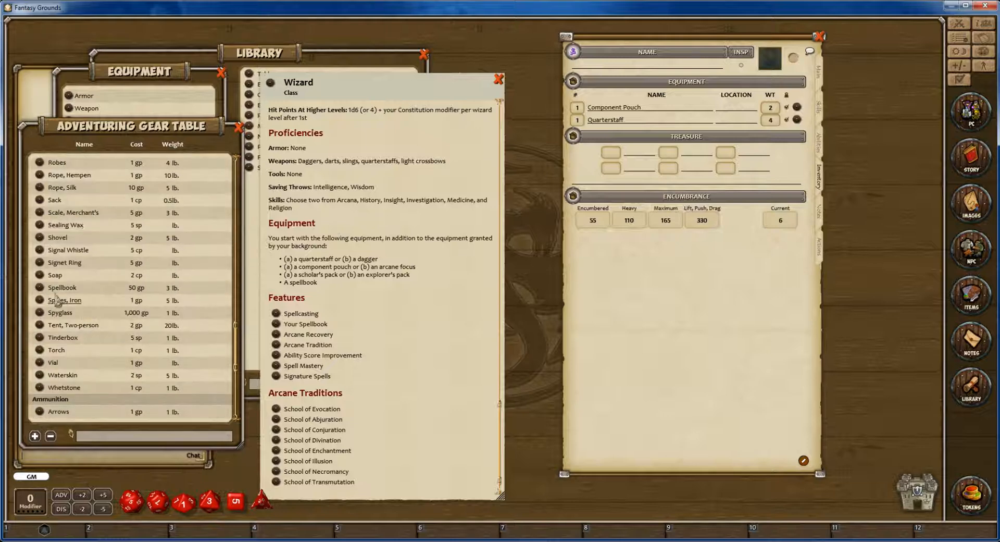
drag(41, 288, 668, 128)
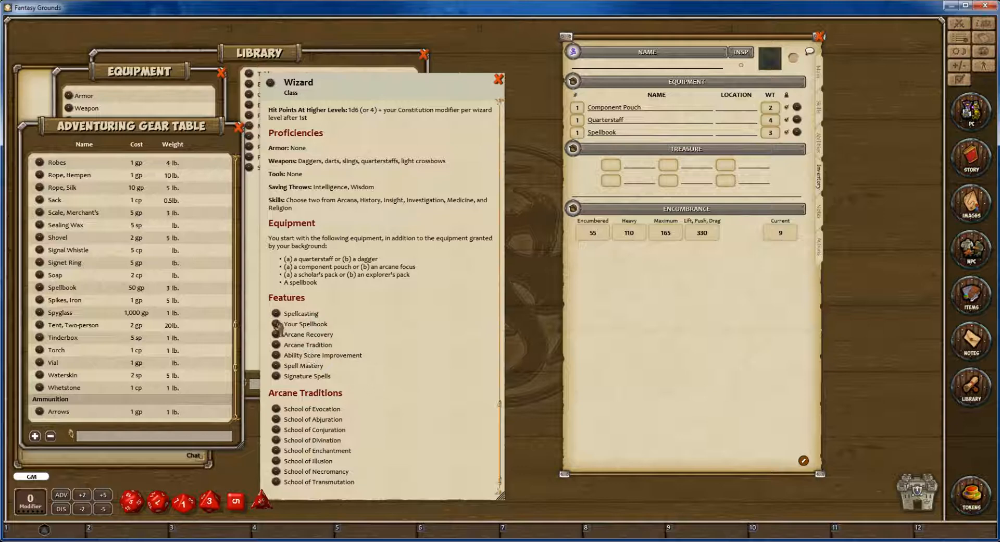
Open the Wizard's Your Spellbook and Arcane Recovery features in turn, enlarge each description to read it, and close it.
click(277, 324)
drag(598, 322, 649, 445)
click(646, 233)
click(276, 334)
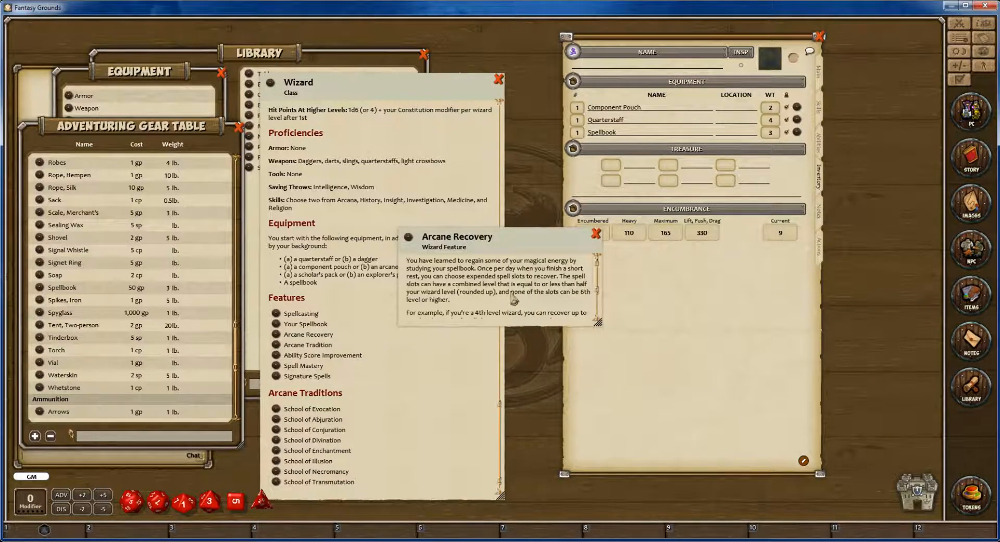
drag(598, 322, 707, 416)
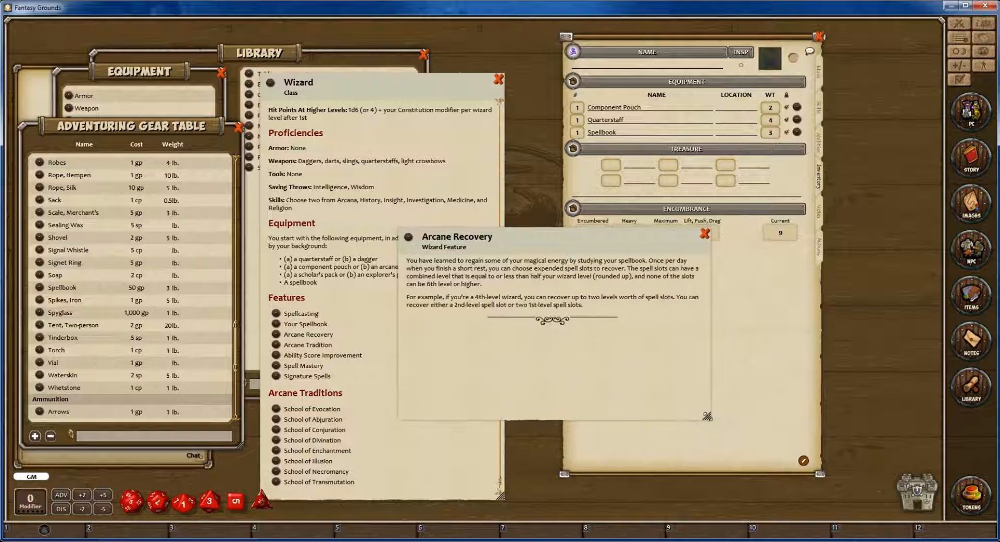
click(704, 234)
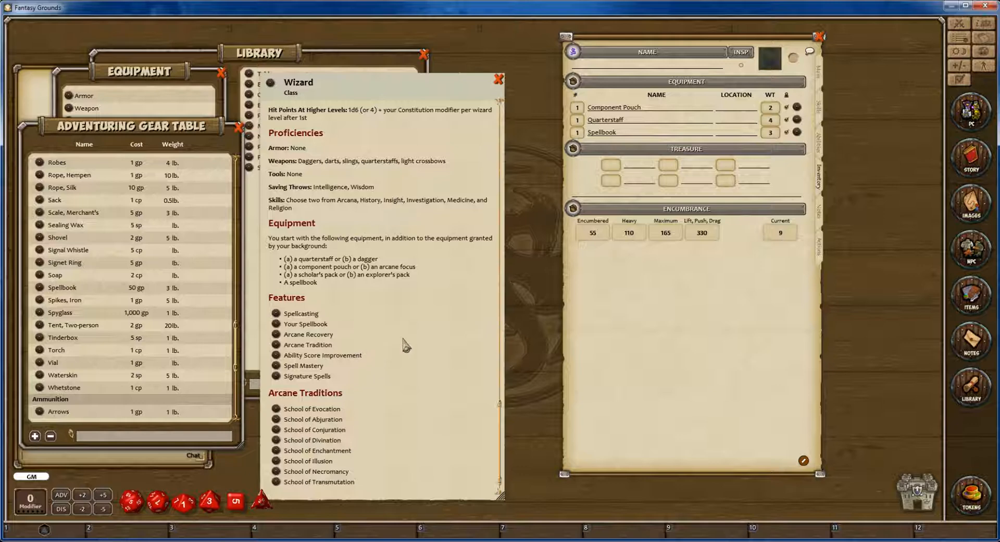
Review the Wizard's hit point rules and compare the character's main stats, skills, features, proficiencies and languages.
scroll(405, 345, up, 1)
scroll(405, 345, up, 1)
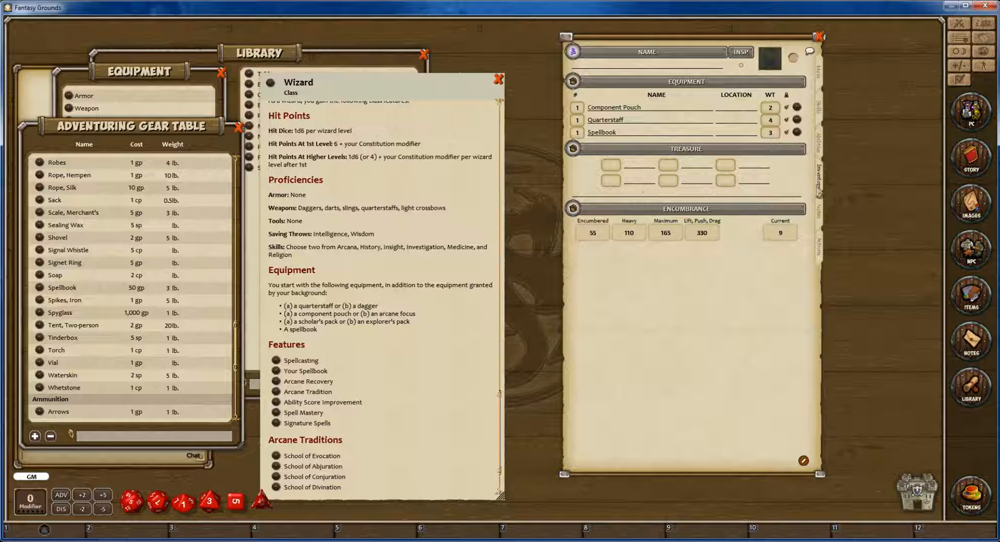
click(818, 211)
click(819, 177)
click(818, 73)
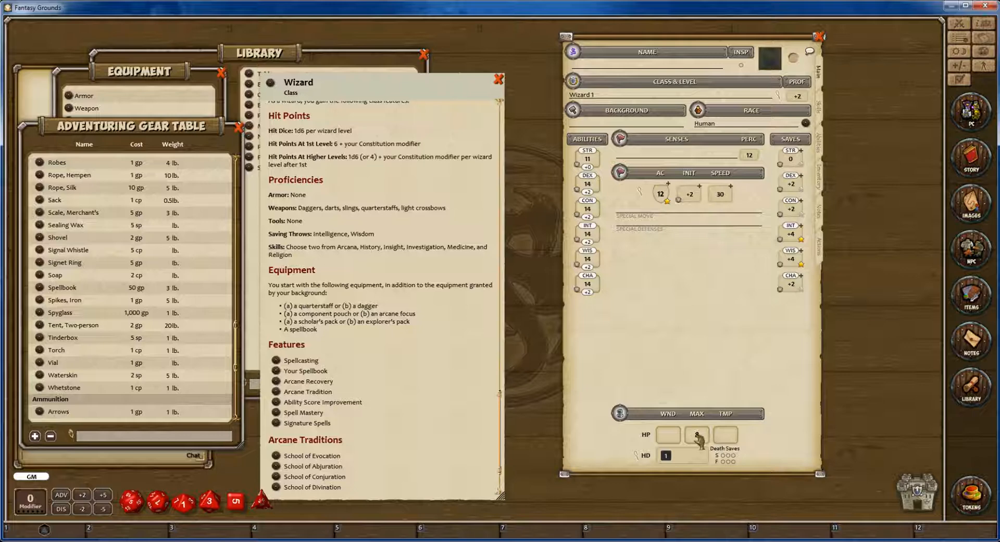
click(819, 120)
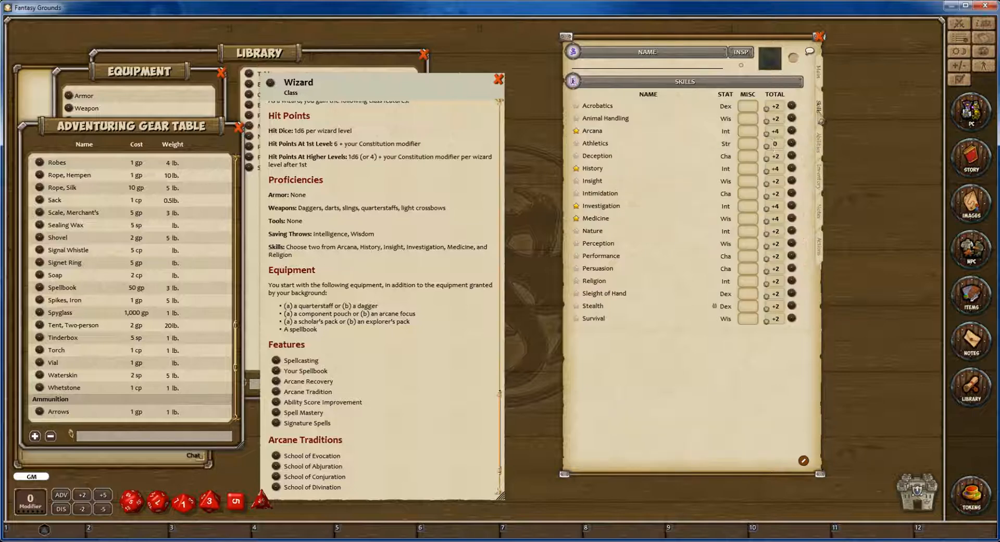
click(819, 146)
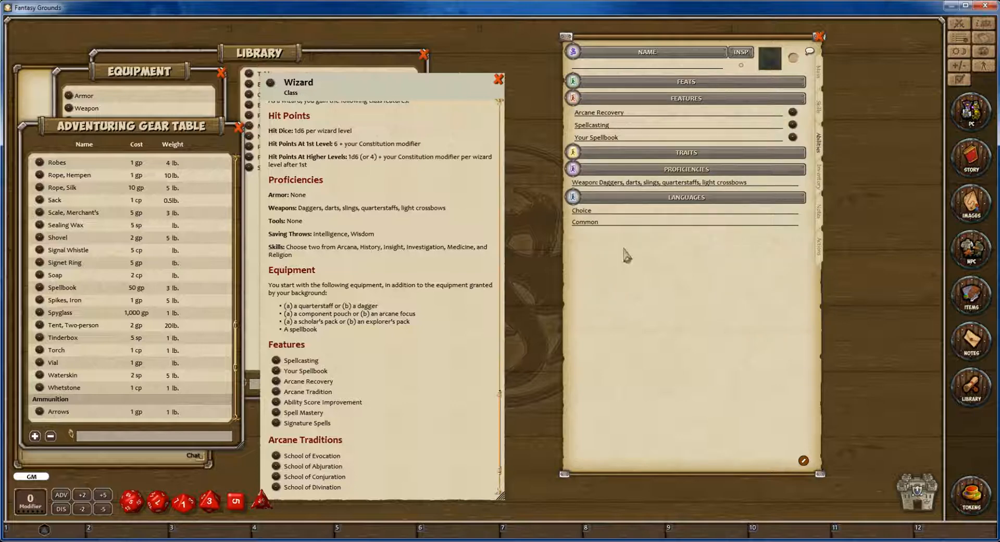
Add Robes, Rope, Hempen and a Shovel from the Adventuring Gear table to the character's inventory.
click(819, 177)
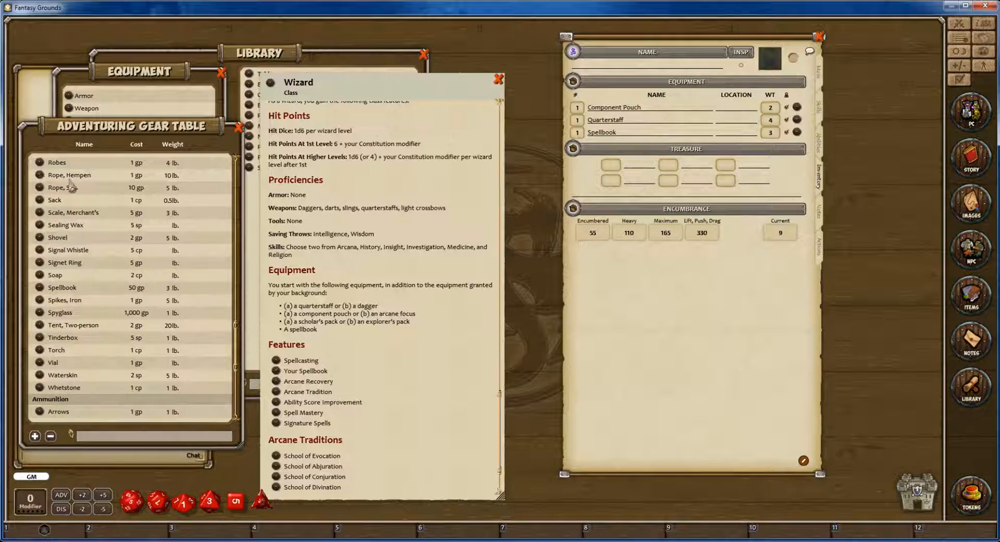
drag(39, 165, 630, 149)
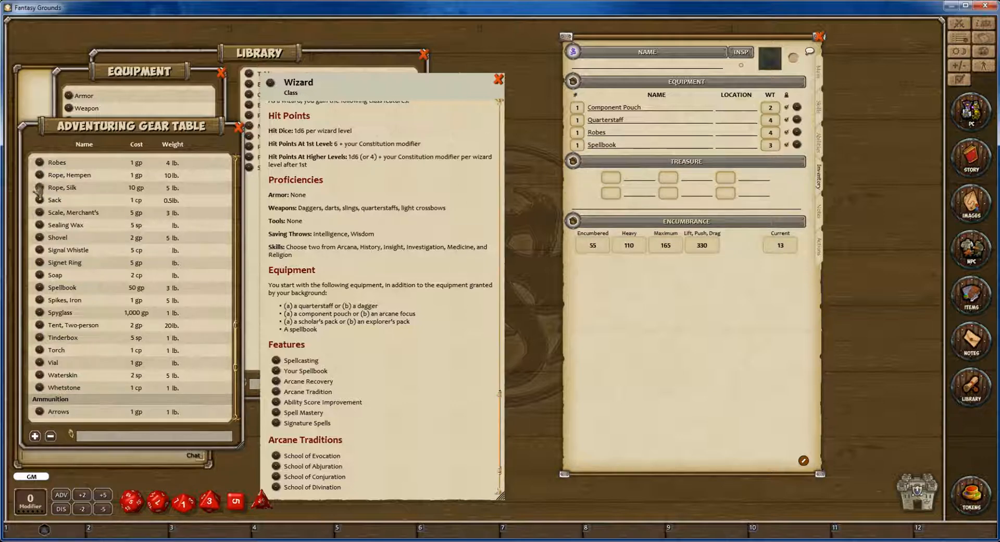
drag(40, 178, 644, 150)
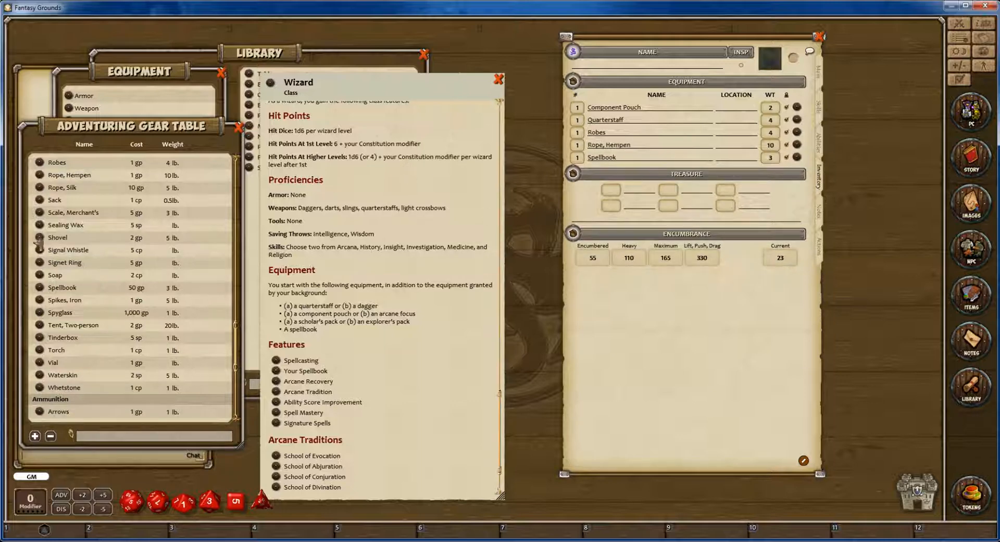
drag(600, 198, 671, 157)
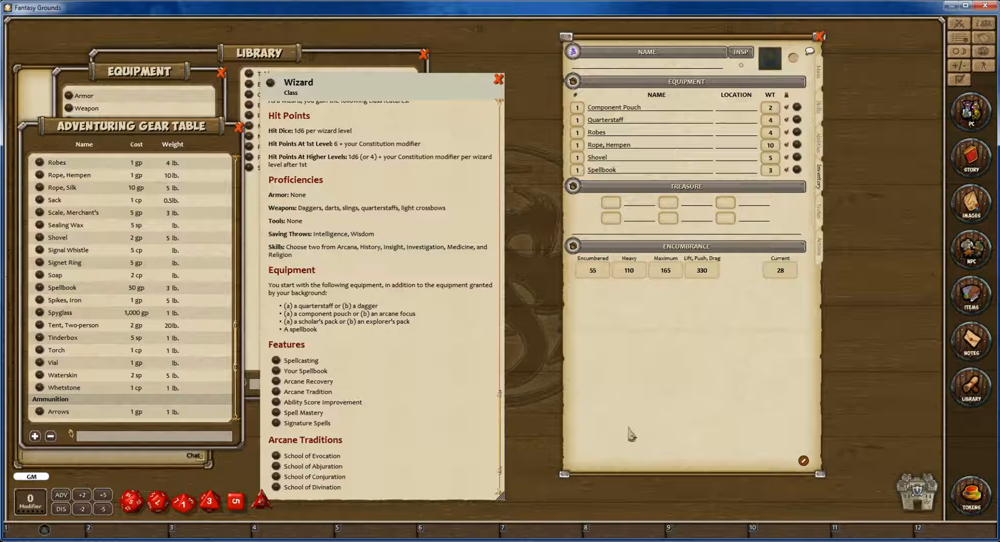
Review the character's personal notes and background traits, and the list of weapons and spells.
click(821, 225)
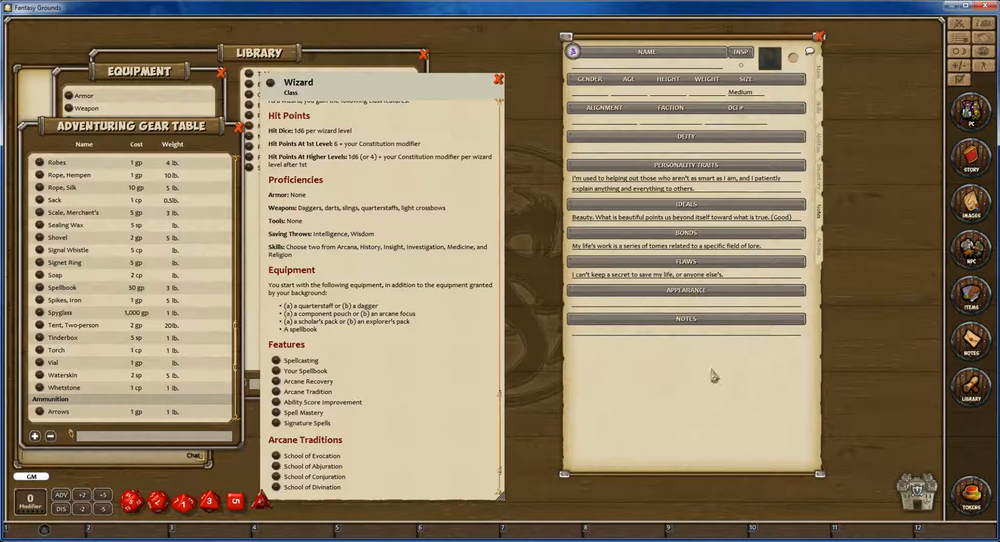
click(819, 246)
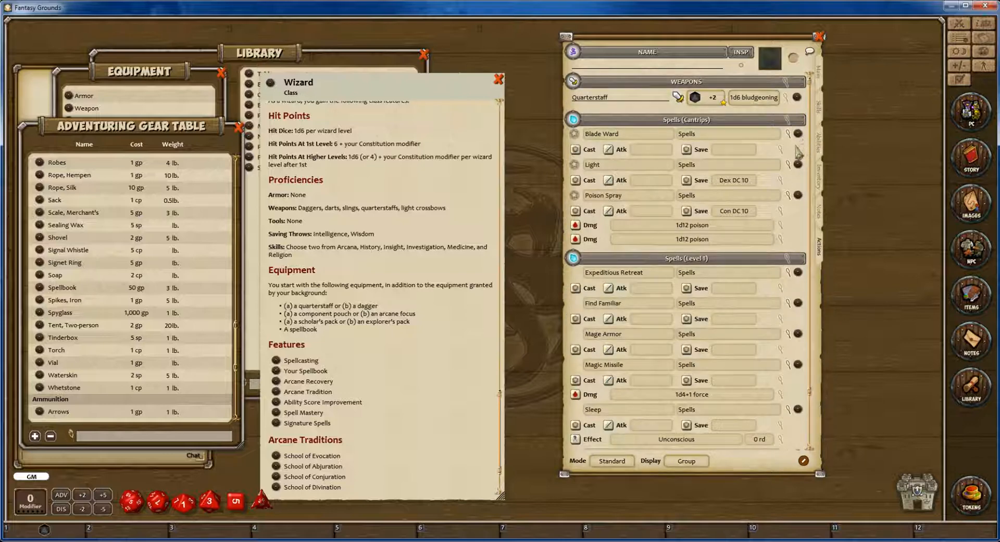
Check the full list of cantrips and level 1 spells on the character sheet, and close the Wizard class description.
scroll(728, 237, down, 3)
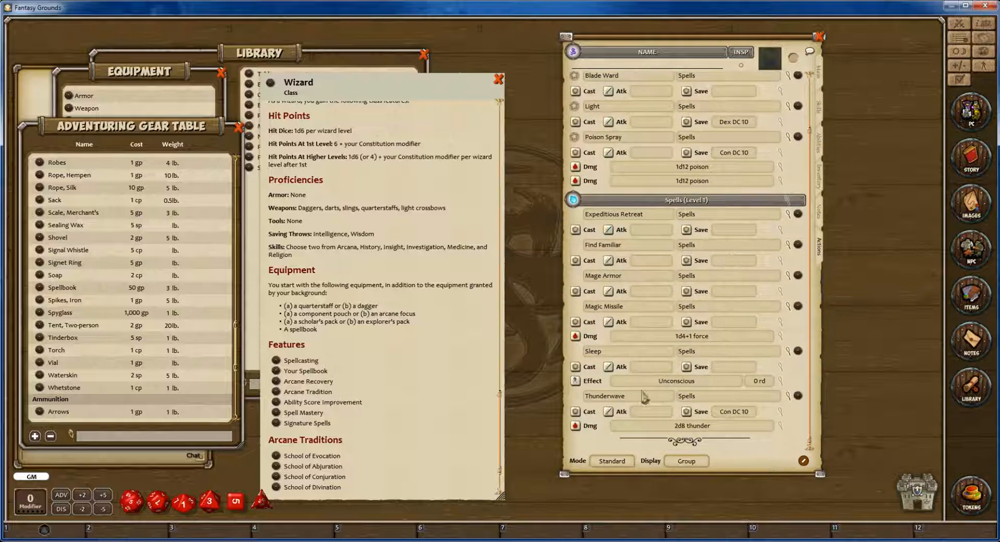
scroll(745, 344, up, 3)
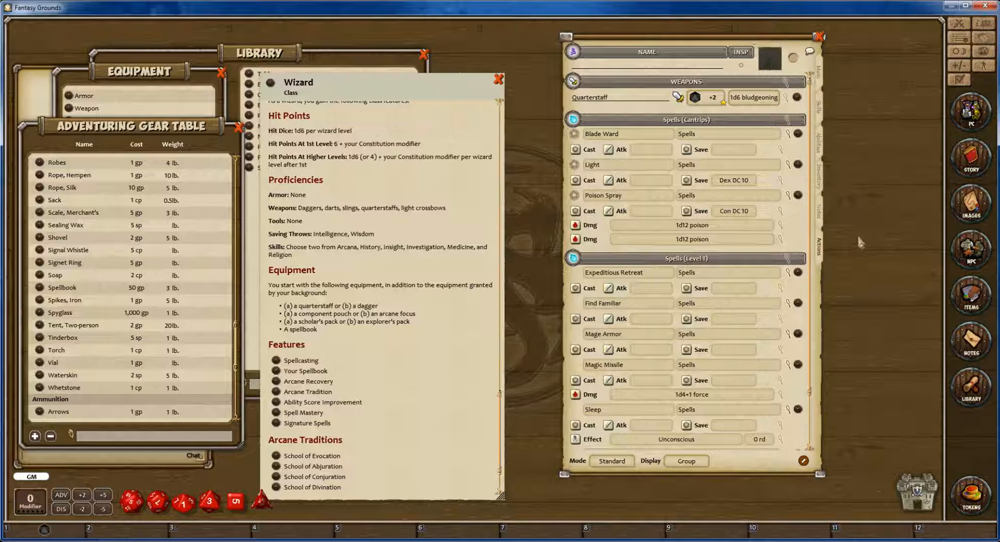
drag(759, 42, 712, 45)
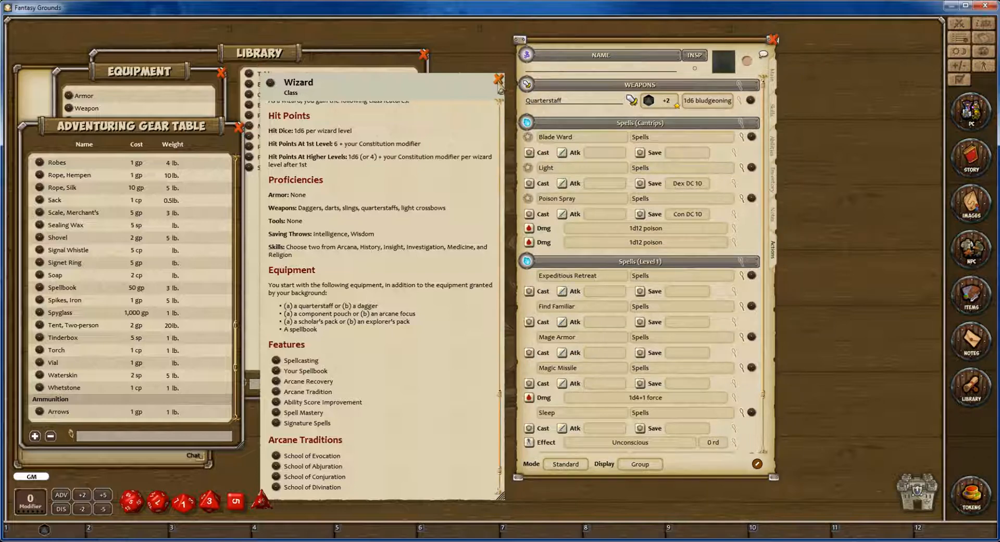
click(499, 79)
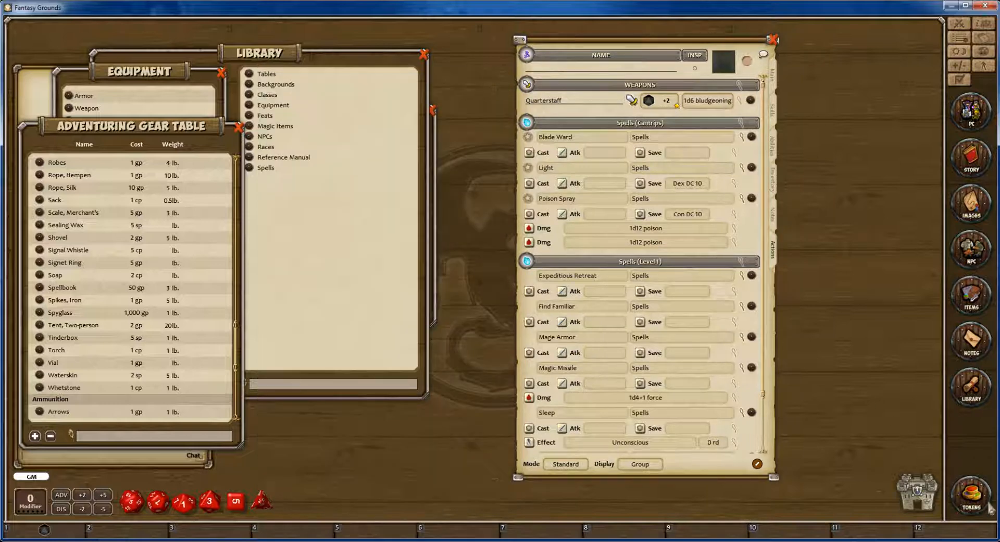
Open the Characters folder of the token collection and enlarge both its window and its thumbnails.
click(970, 494)
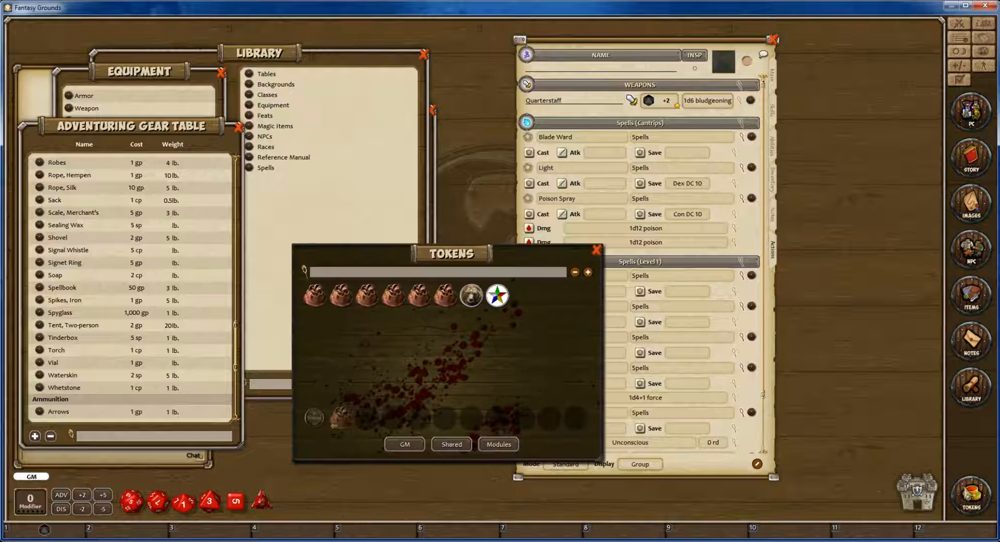
click(342, 305)
drag(599, 449, 458, 462)
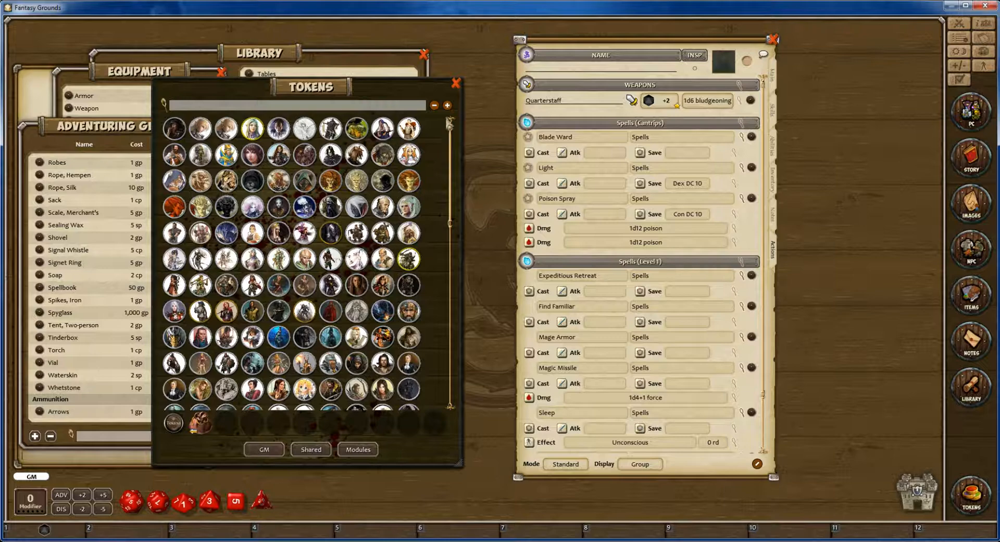
click(447, 105)
click(447, 105)
scroll(333, 255, down, 3)
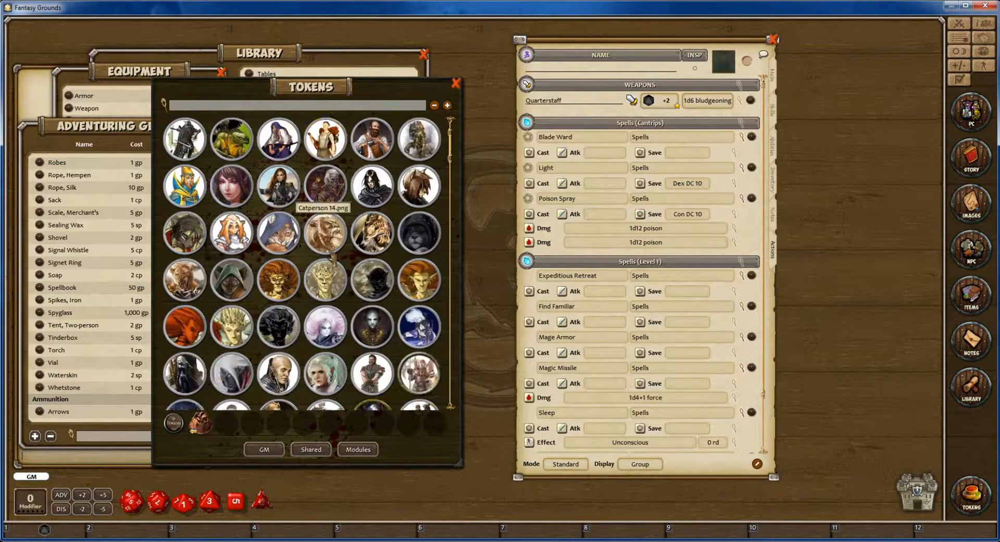
scroll(344, 266, down, 3)
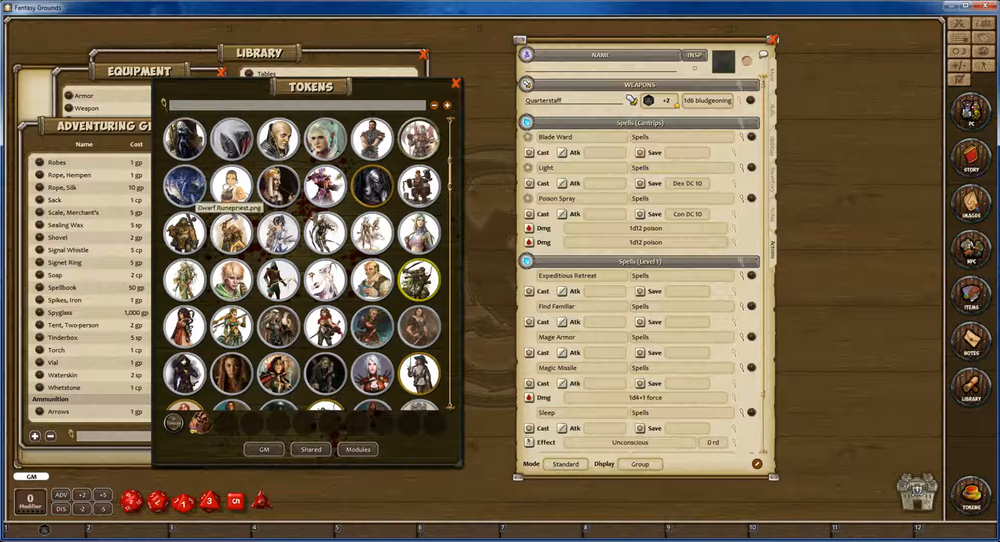
click(447, 106)
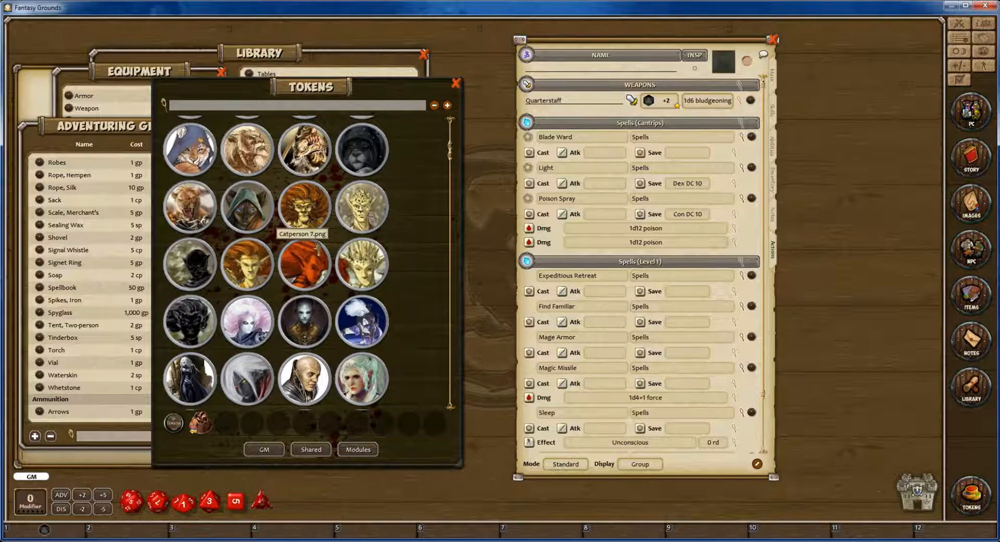
Assign the Mage OldnStaff.png token to the character sheet.
scroll(324, 286, down, 4)
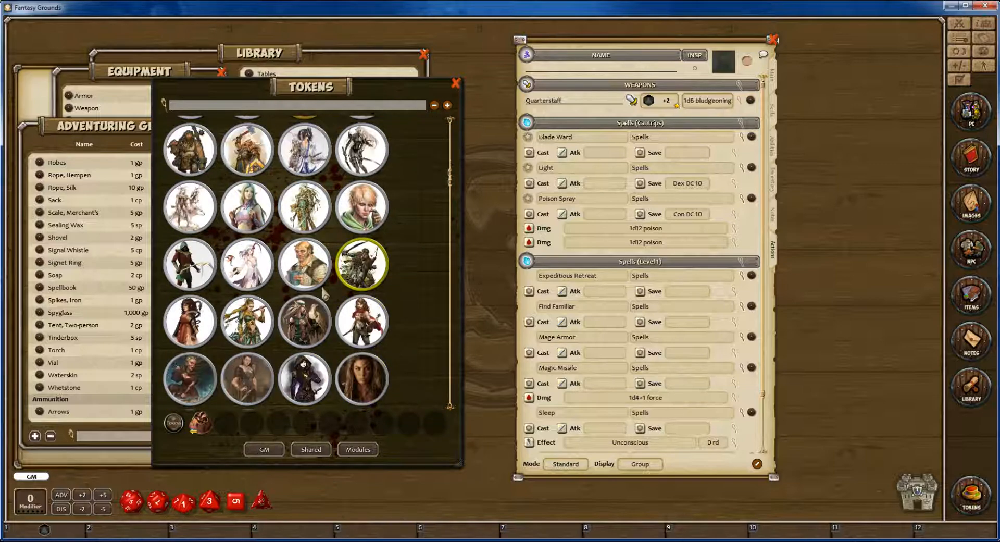
scroll(324, 293, down, 2)
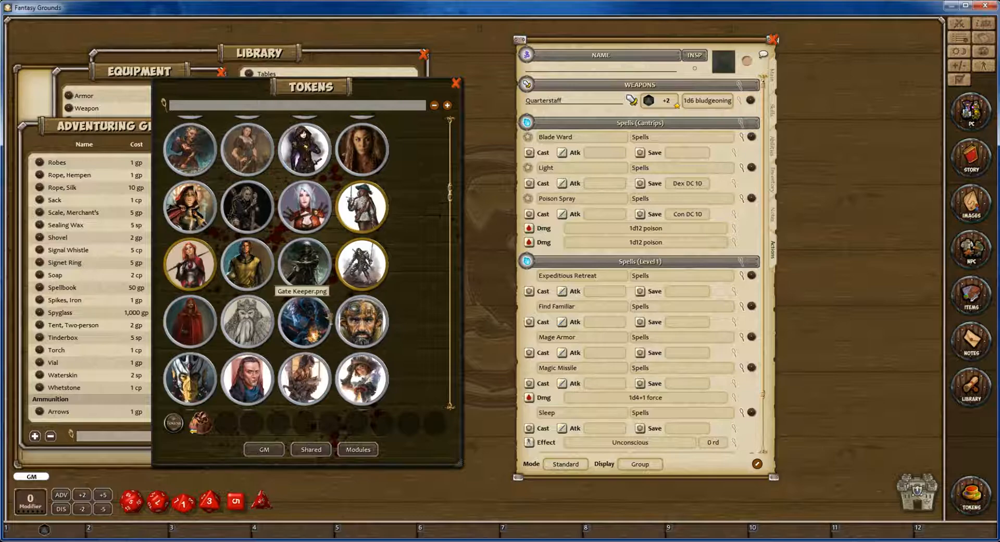
scroll(395, 327, down, 1)
scroll(395, 327, down, 1)
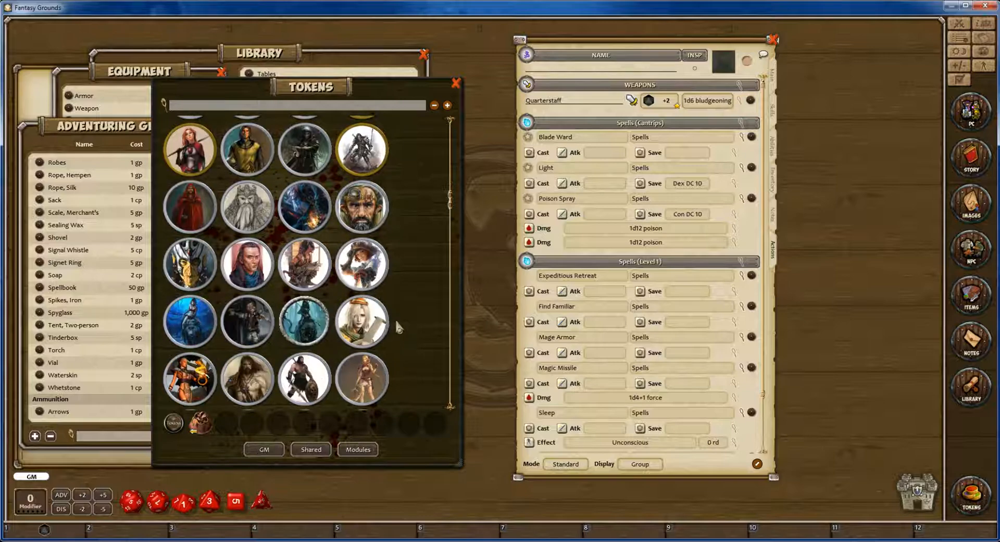
scroll(395, 315, down, 2)
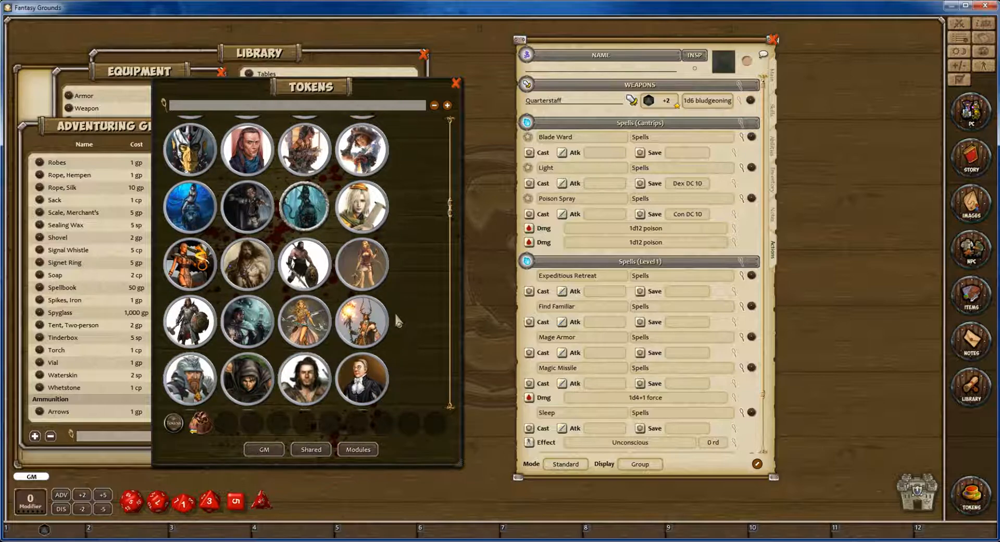
scroll(397, 321, down, 3)
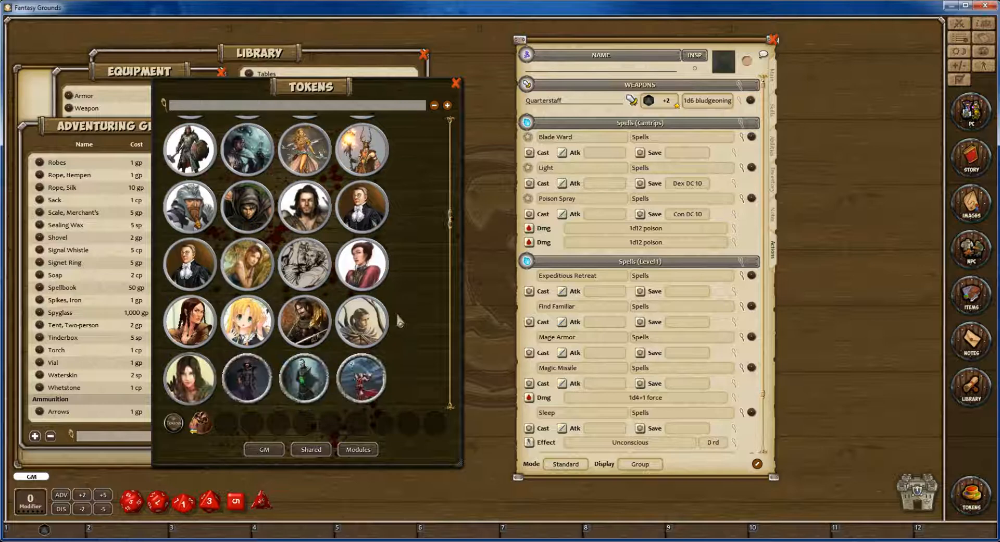
scroll(399, 320, down, 1)
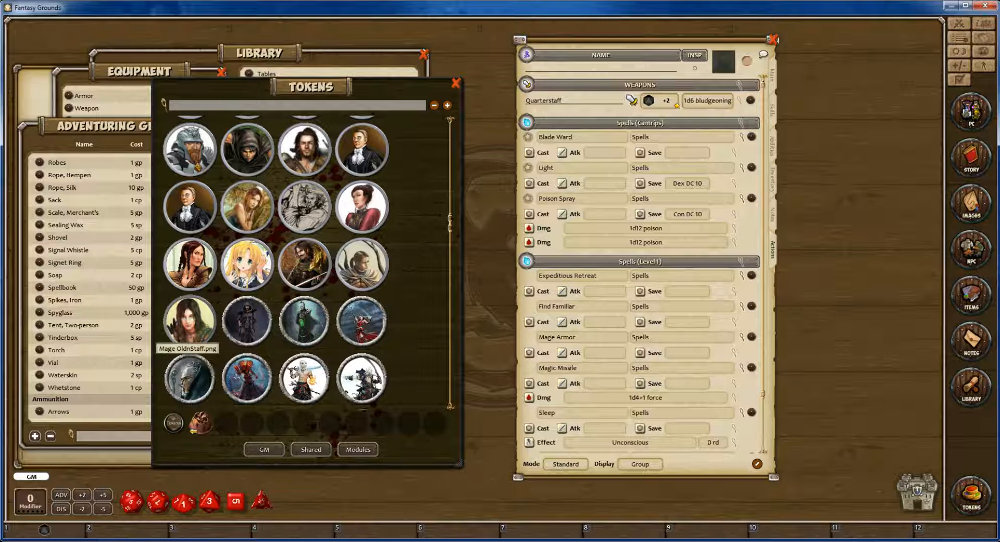
drag(189, 364, 746, 60)
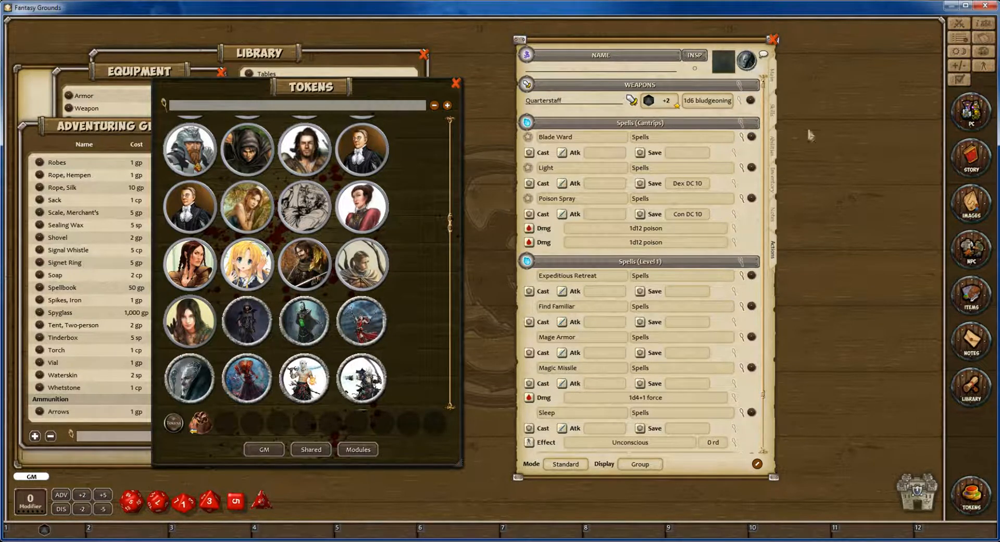
Set the character's portrait to the red-hooded figure, widening the portrait selection to see all the images.
click(728, 70)
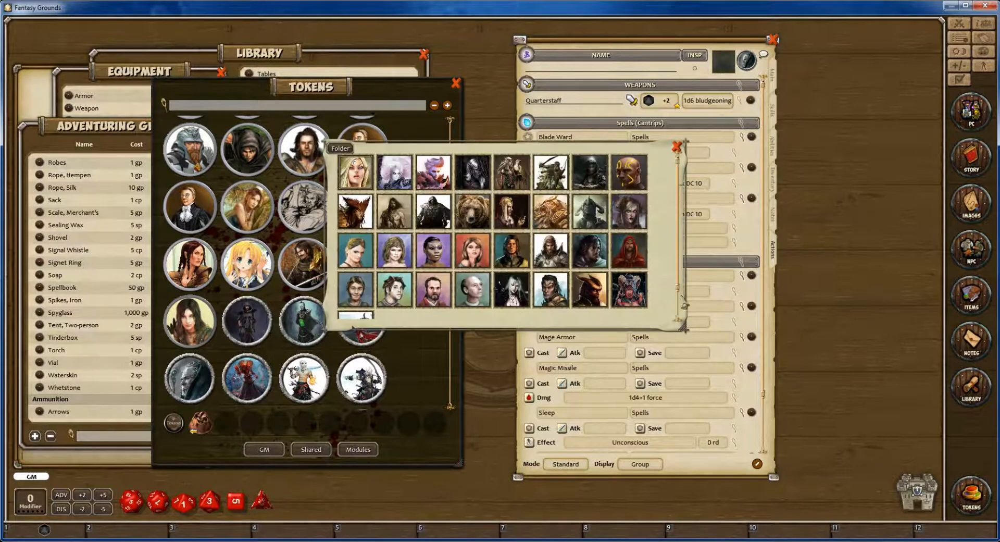
drag(681, 326, 711, 328)
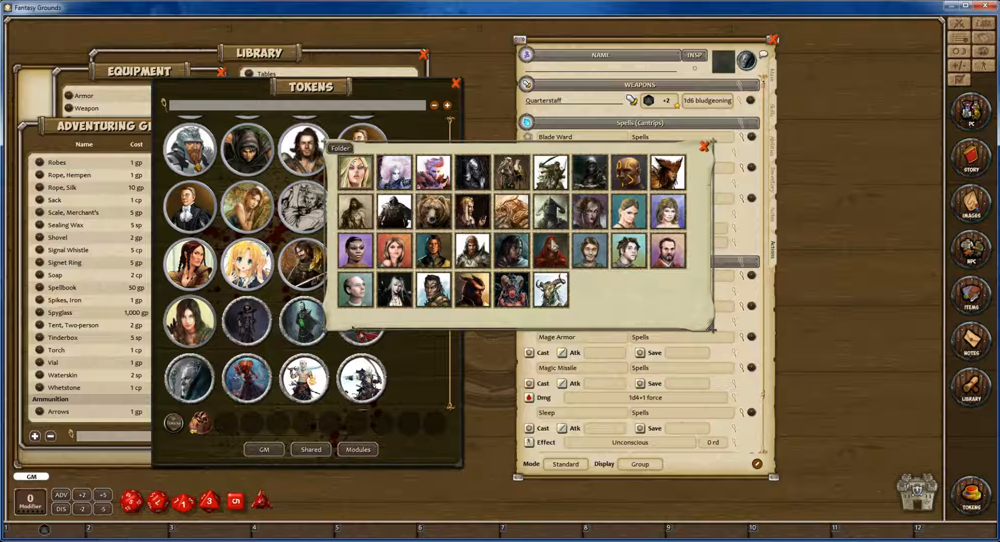
click(551, 251)
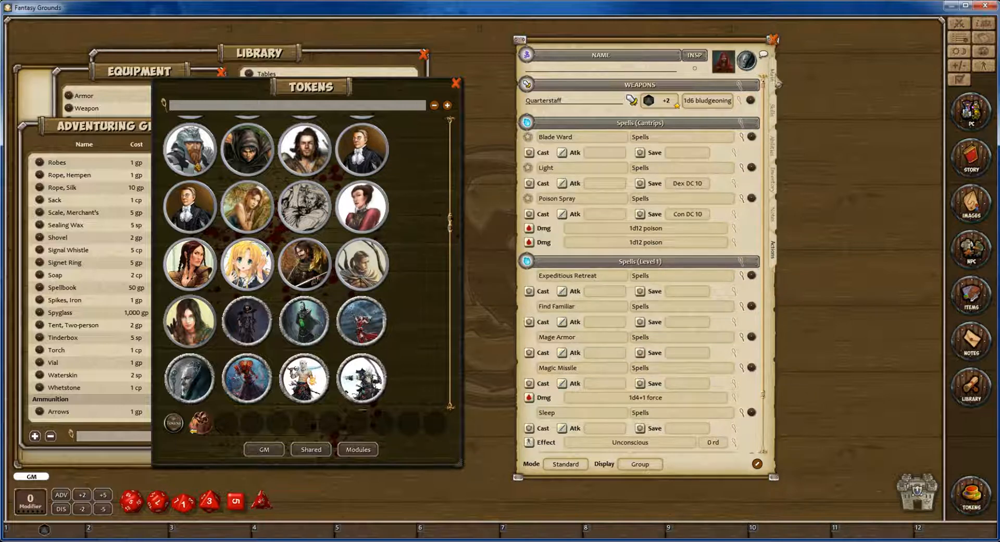
Name the character Barlin on the main page of the character sheet.
click(773, 78)
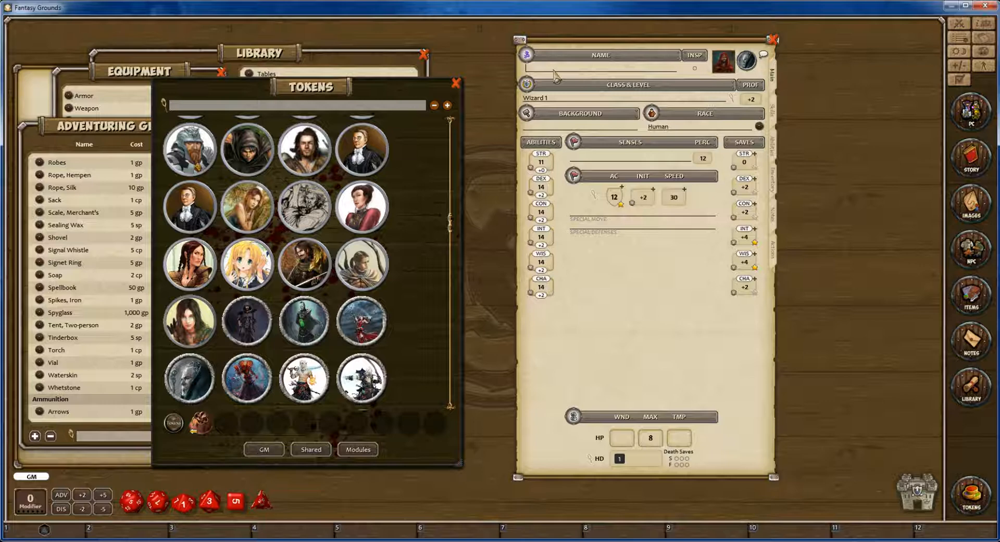
text(B)
text(B)
Close the Tokens, Adventuring Gear Table and Equipment windows.
click(456, 83)
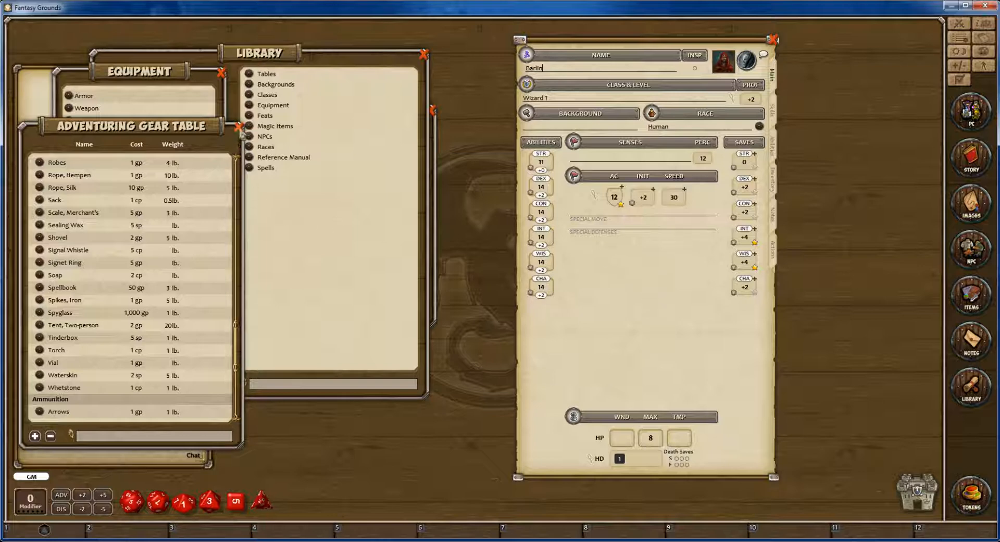
click(239, 127)
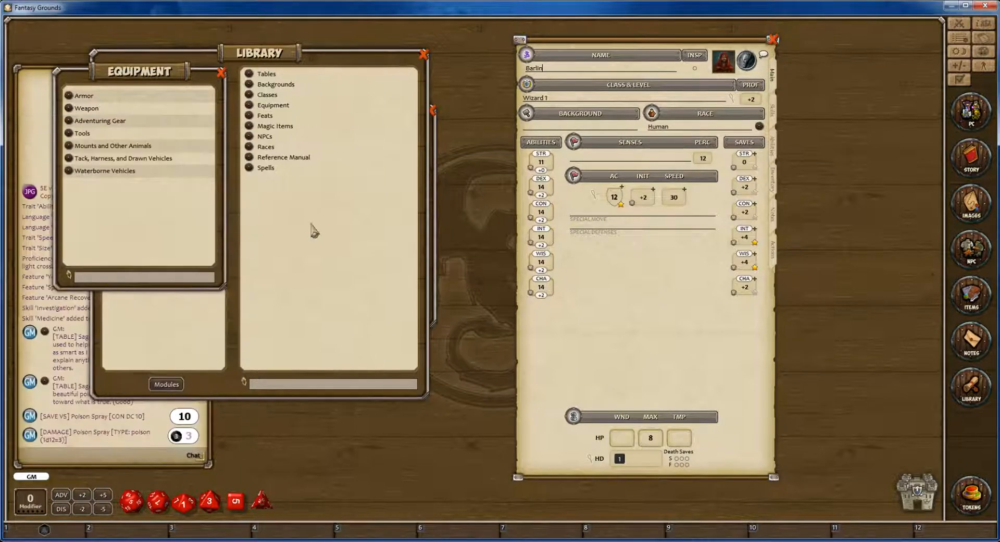
click(221, 73)
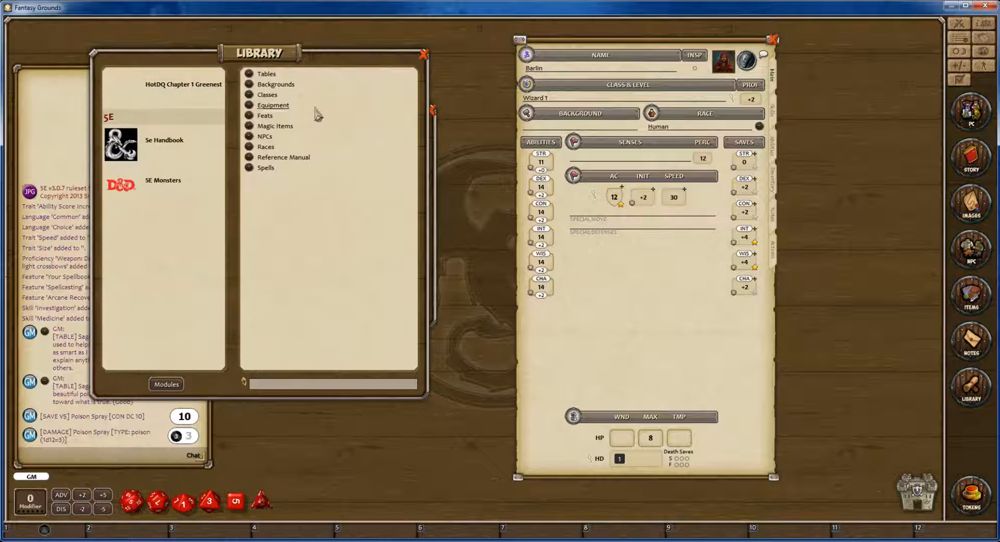
Raise the character to Wizard level 2 with the class from the library, and roll the Wizard hit die in the class details.
click(267, 96)
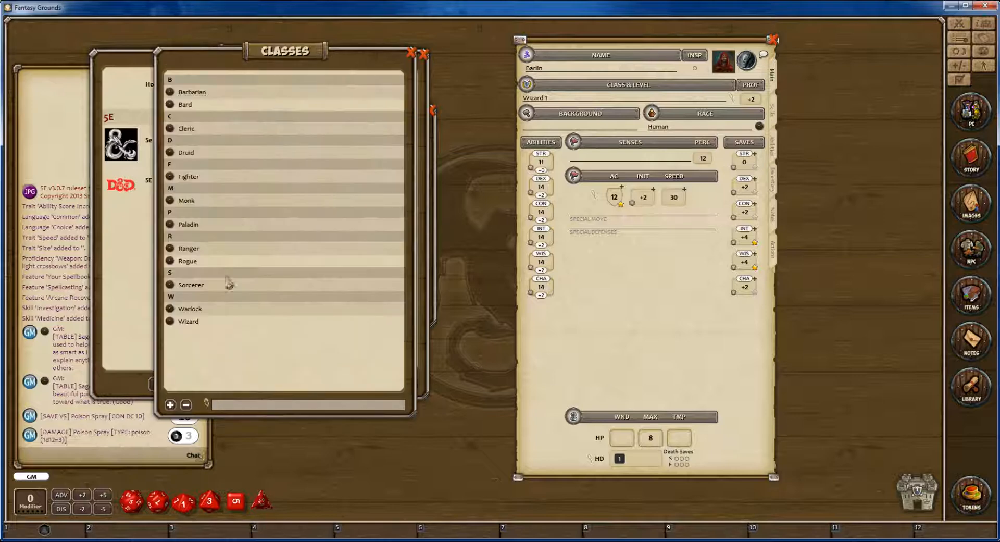
drag(170, 322, 537, 102)
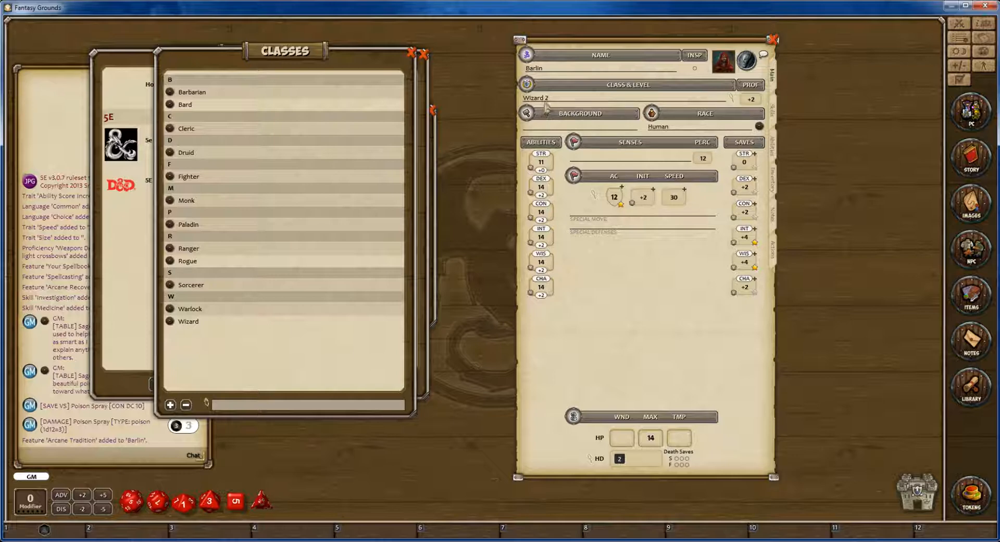
double_click(546, 104)
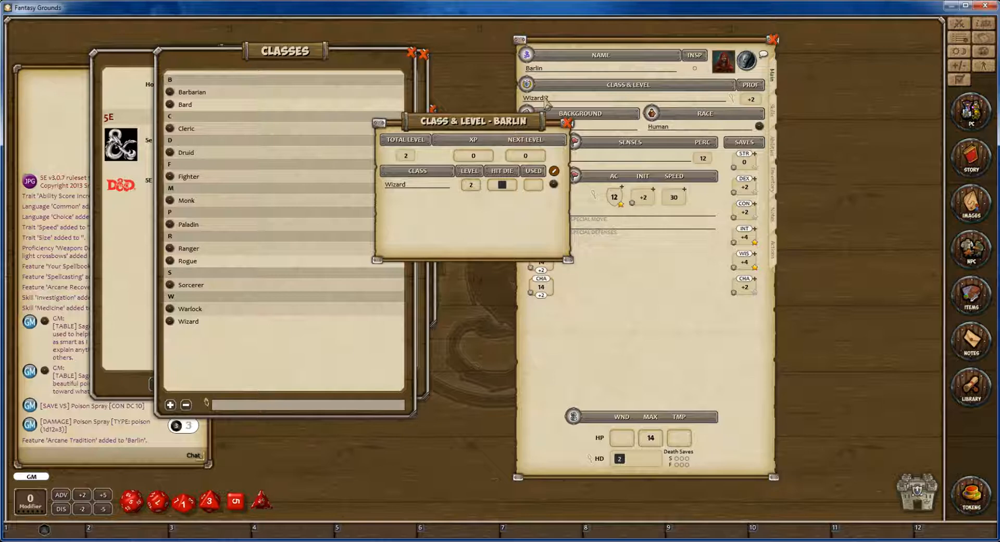
double_click(502, 186)
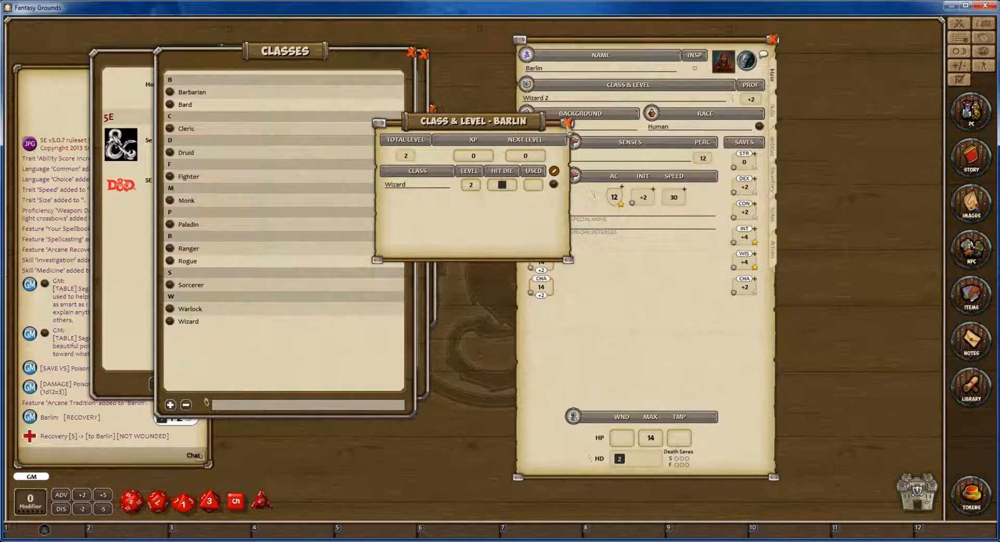
click(567, 123)
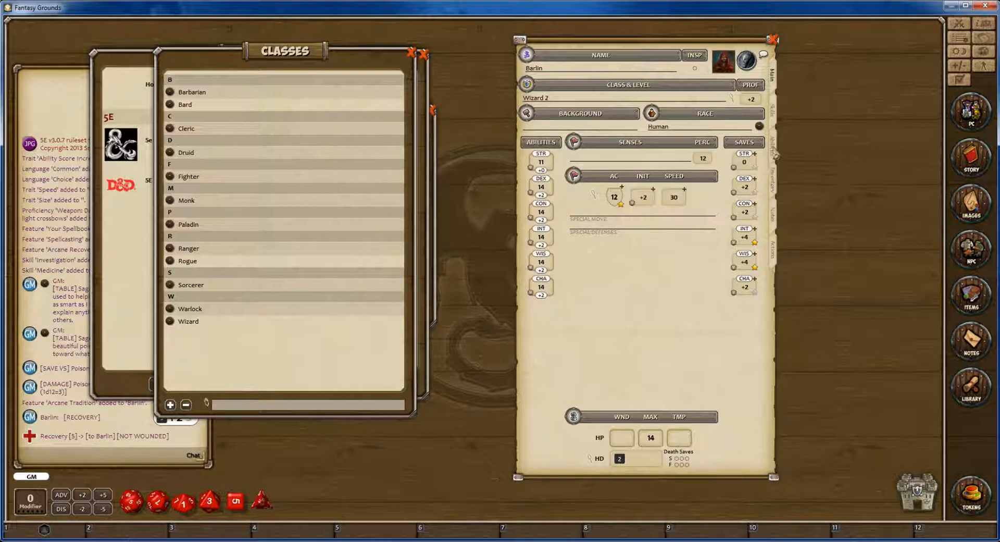
Open the character's Arcane Tradition feature, enlarge its description to read it, and close it.
click(773, 148)
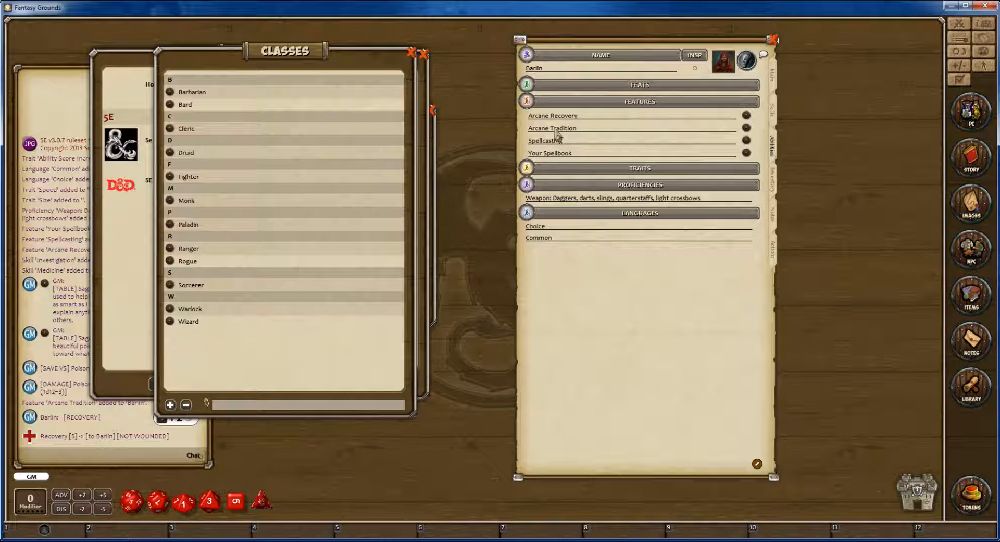
click(747, 129)
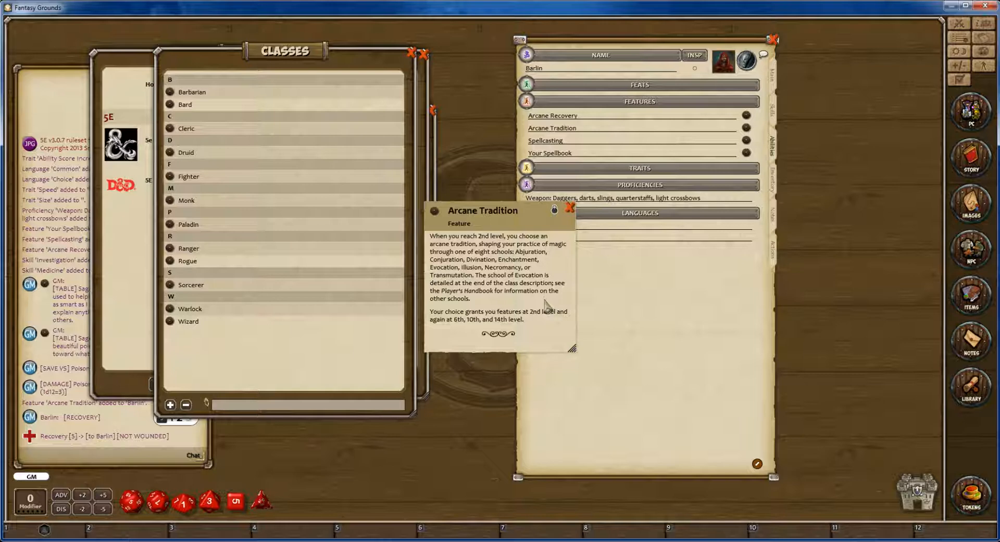
drag(571, 349, 593, 378)
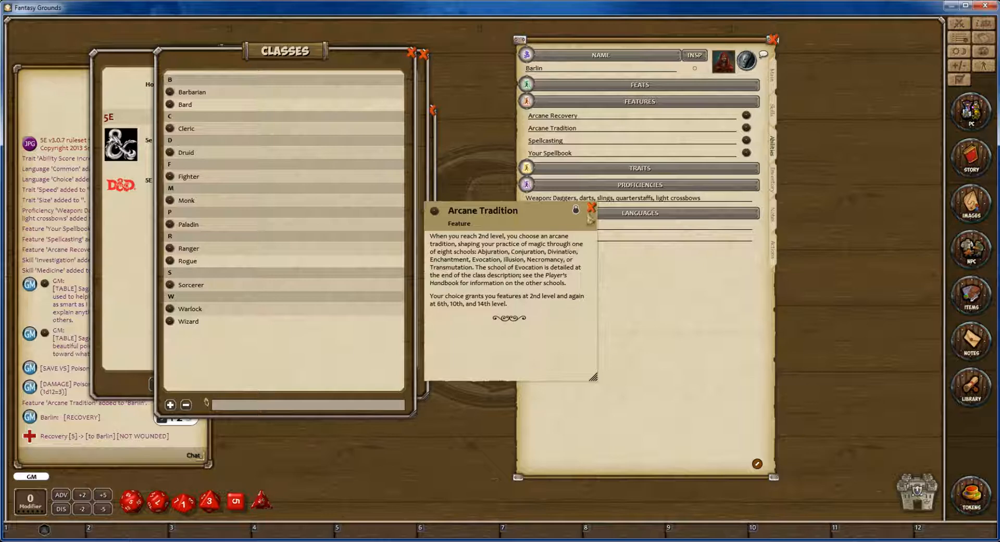
click(591, 208)
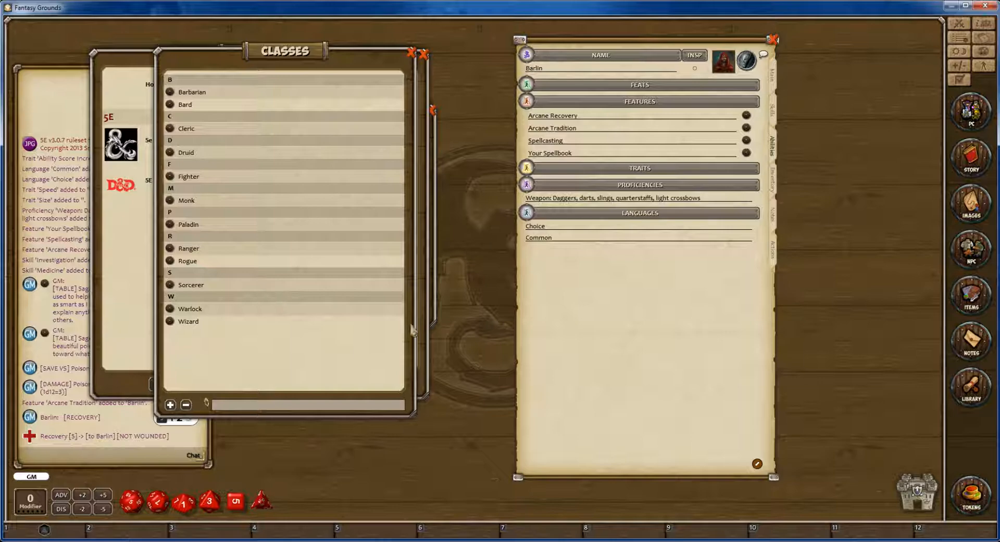
Open the School of Abjuration description from the Arcane Traditions of the Wizard class.
click(170, 321)
scroll(383, 366, down, 5)
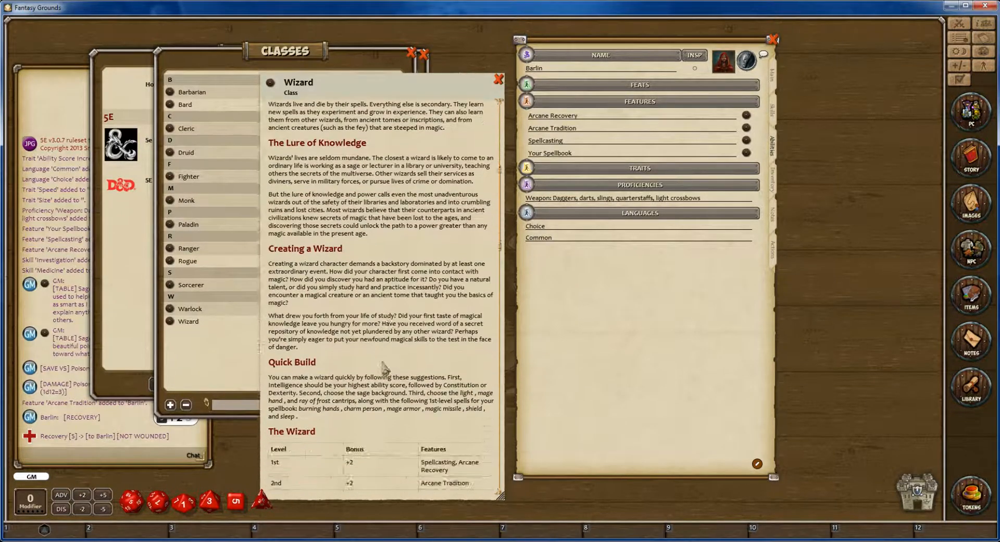
scroll(384, 366, down, 8)
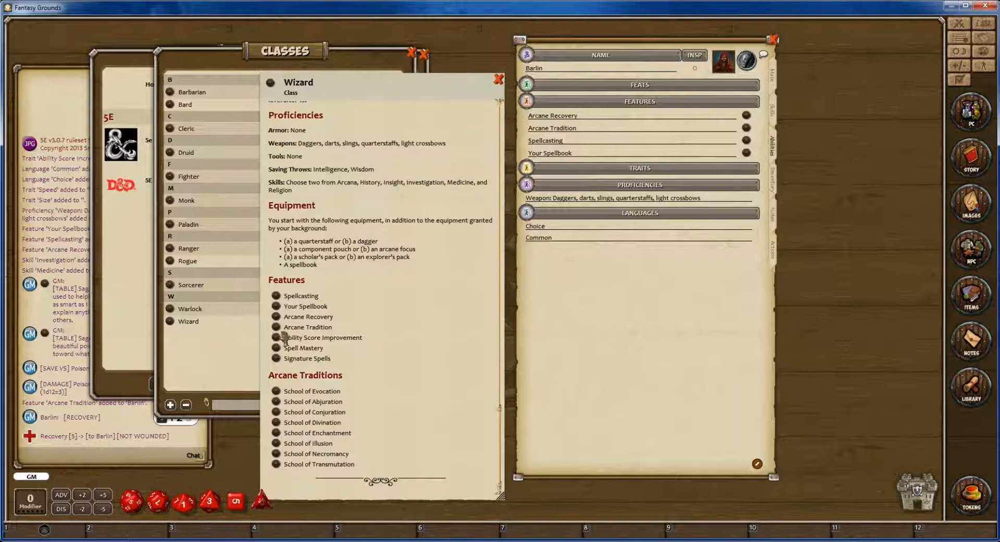
click(275, 402)
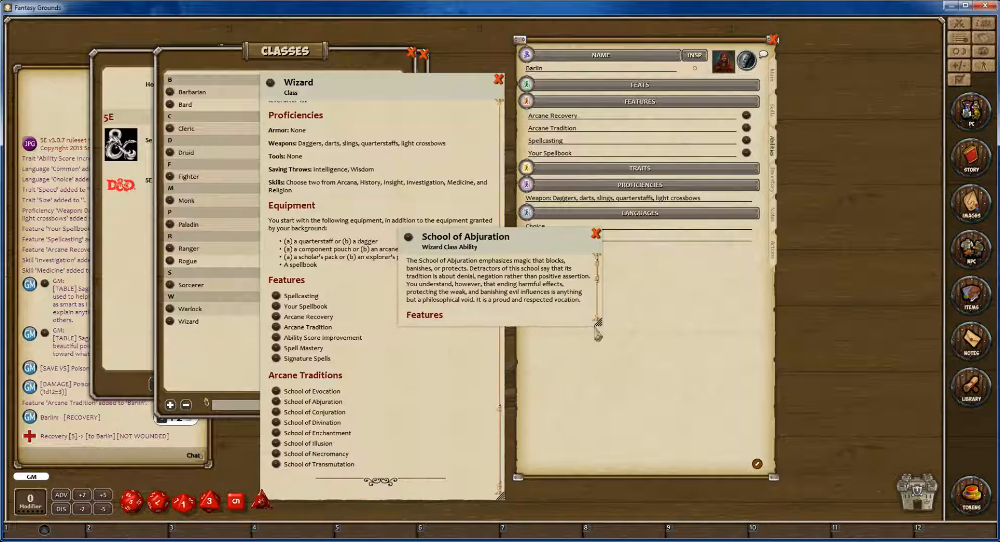
Enlarge the School of Abjuration description, read its Abjuration Savant feature, and close both descriptions.
drag(598, 323, 625, 462)
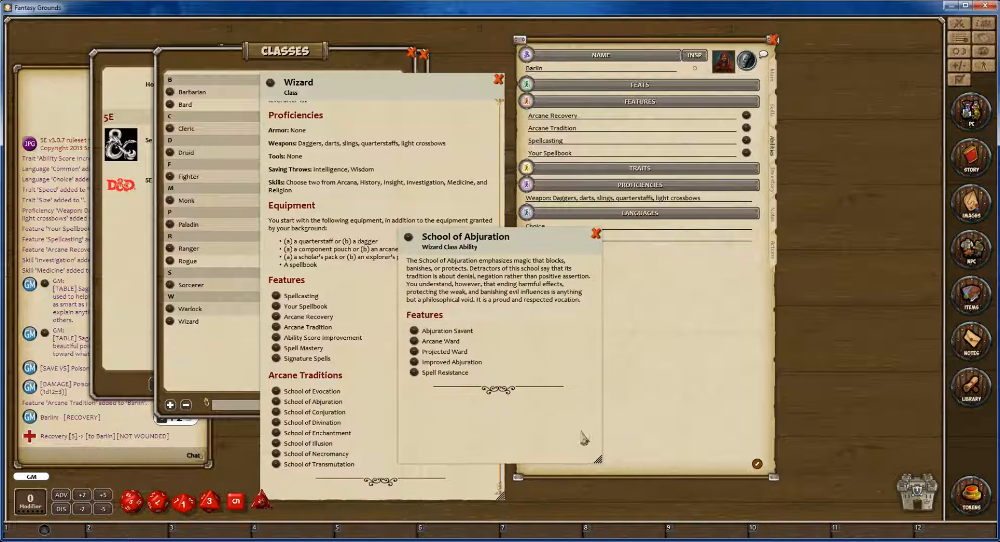
click(415, 330)
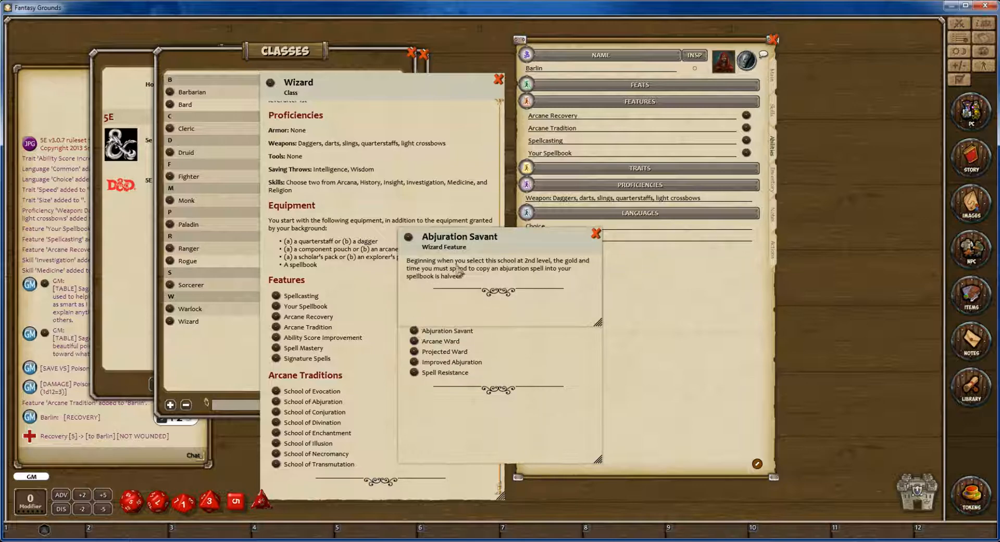
click(596, 234)
click(596, 234)
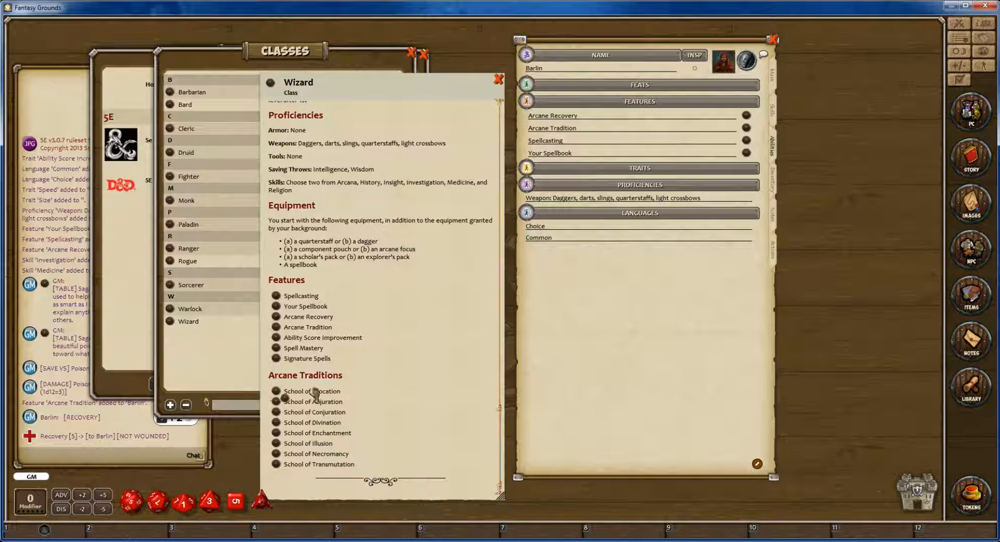
Add School of Abjuration from the Wizard's Arcane Traditions to the character's features, and open the added feature in an enlarged window.
drag(746, 154, 745, 155)
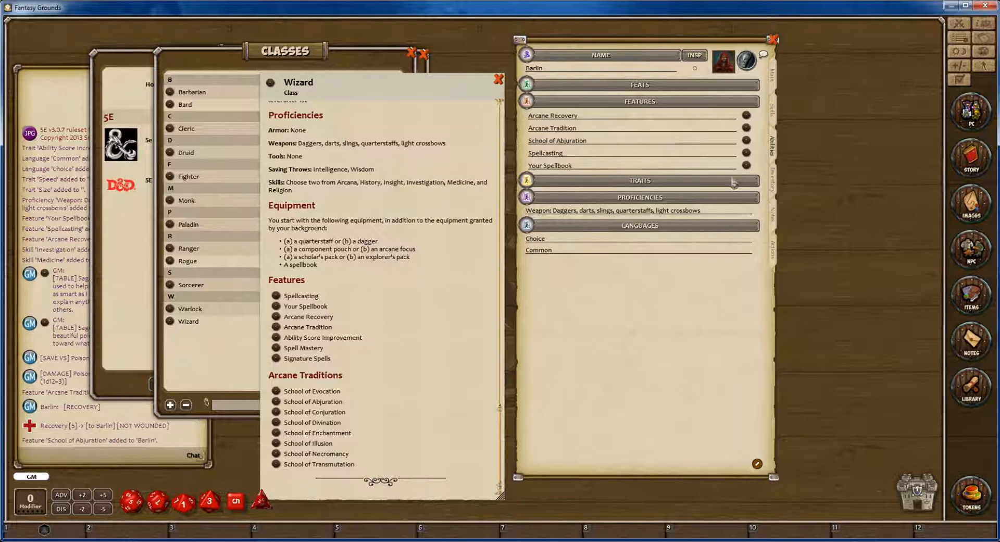
click(746, 140)
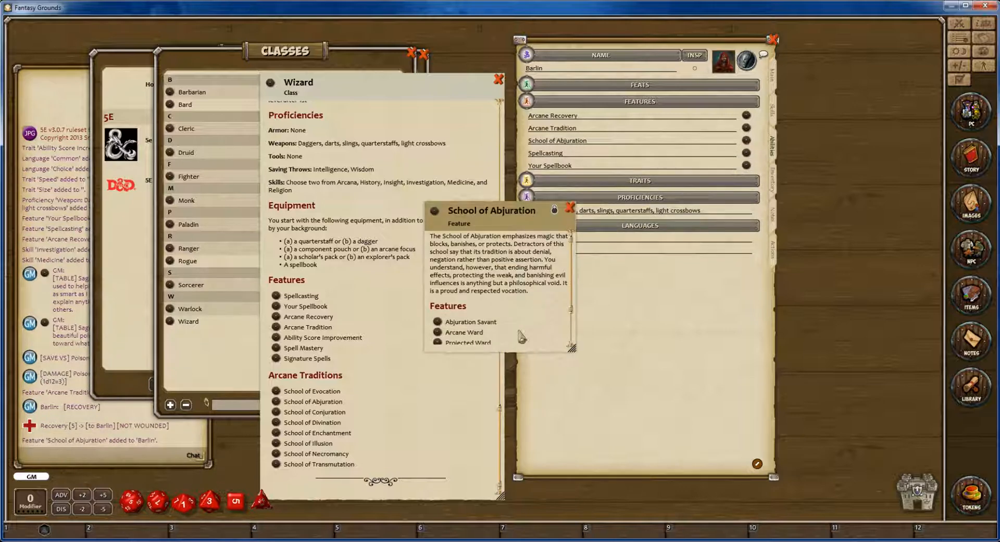
drag(572, 348, 606, 404)
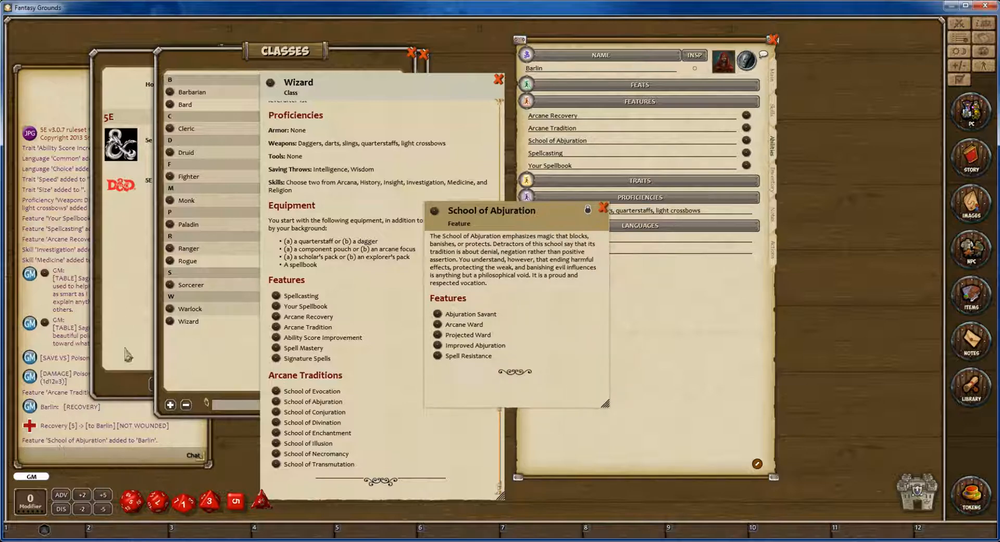
Close the Library and Classes windows, and rearrange the Wizard class and School of Abjuration windows beside the character sheet.
click(129, 289)
click(423, 54)
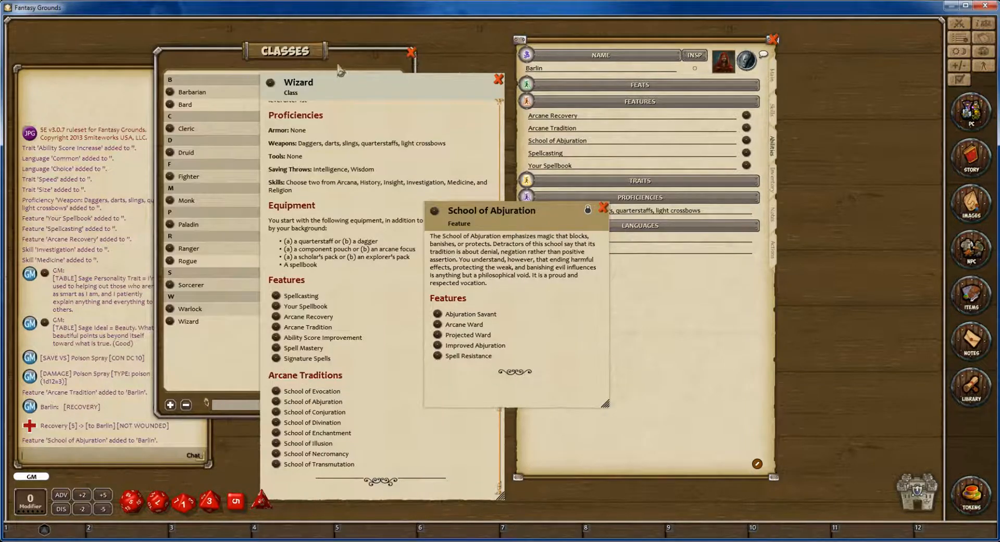
click(345, 68)
click(412, 52)
drag(408, 93, 389, 70)
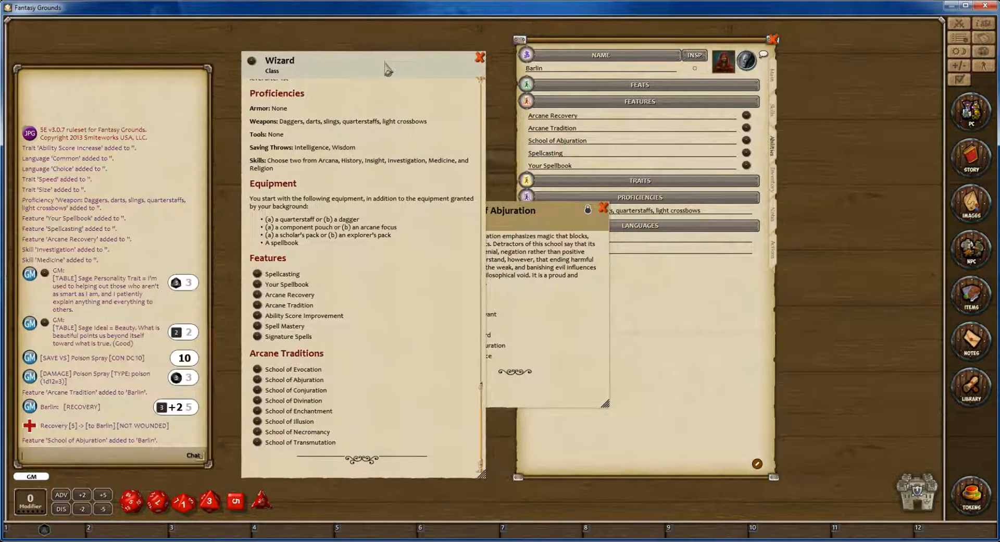
click(559, 218)
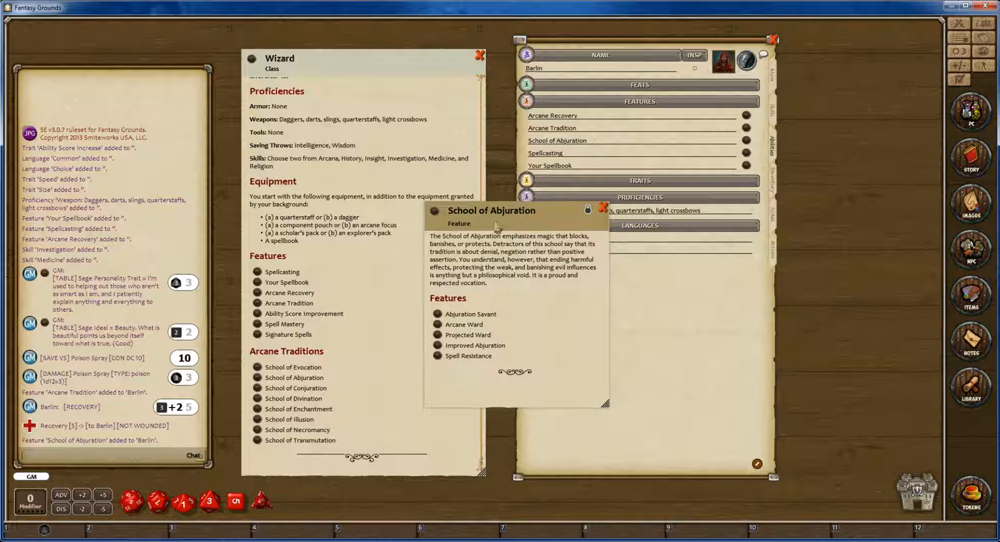
drag(496, 227, 459, 202)
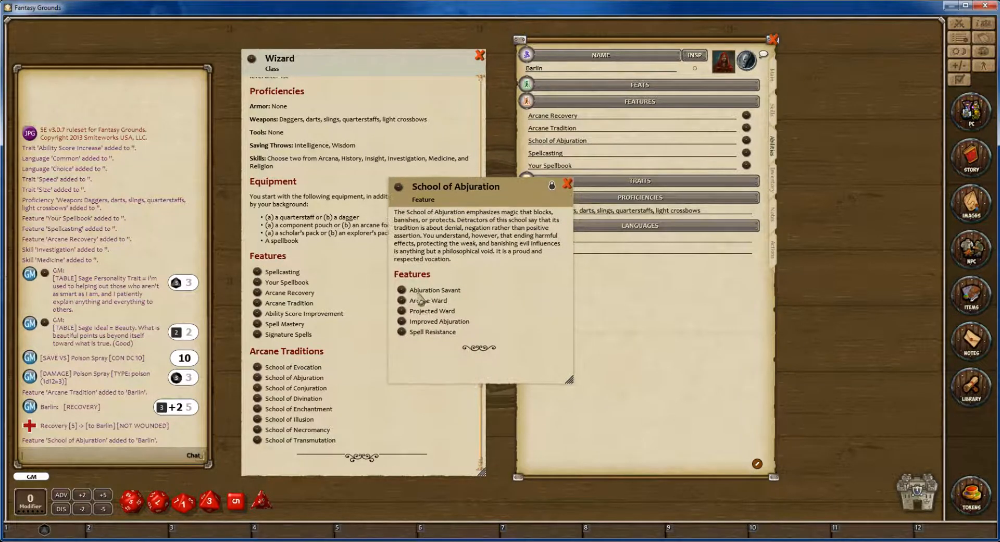
Read the Abjuration Savant and Arcane Ward descriptions from the character's School of Abjuration feature, and close the feature.
click(402, 290)
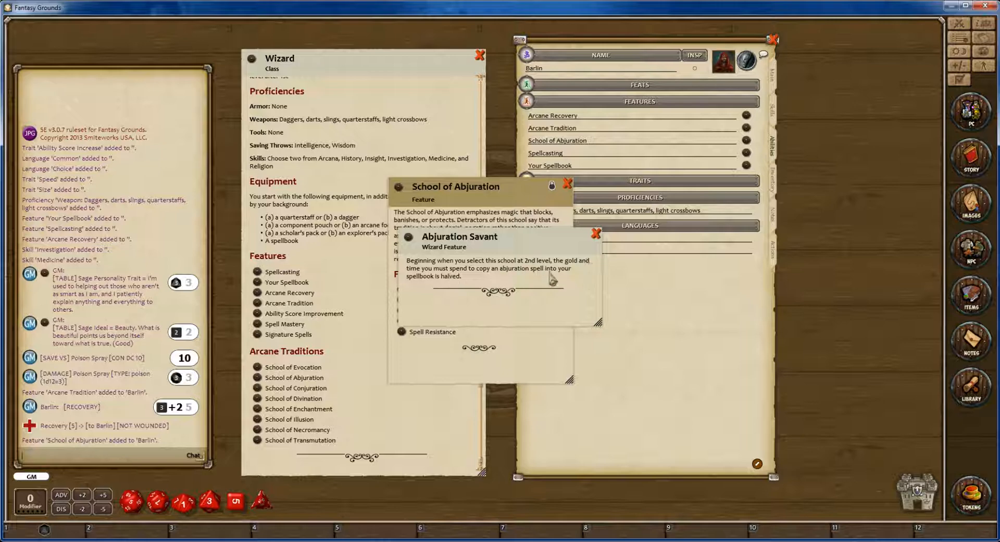
click(596, 234)
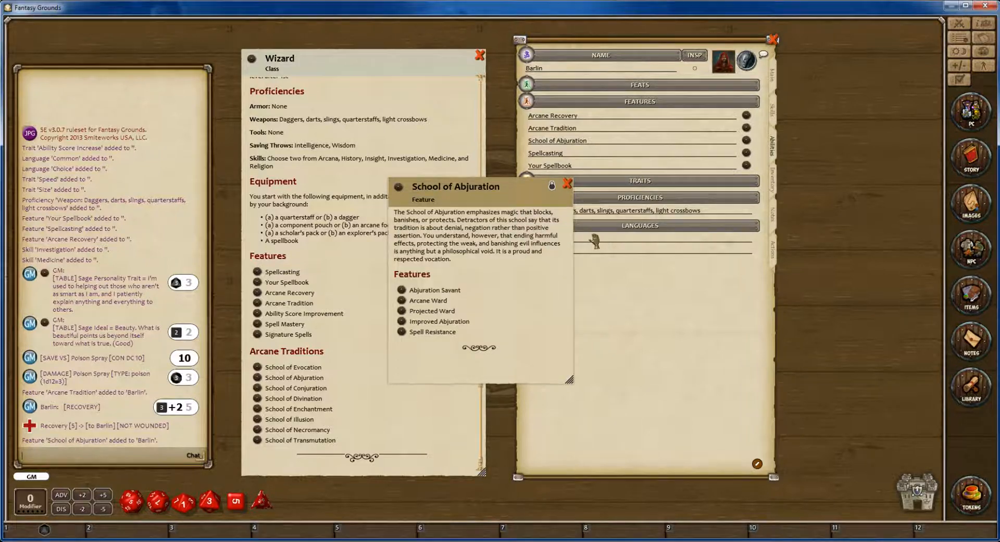
click(402, 301)
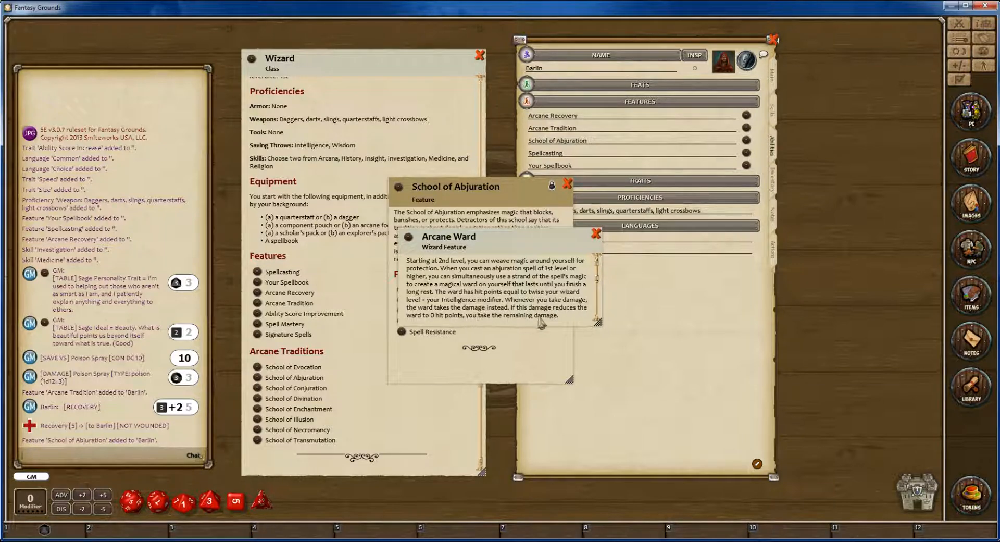
click(596, 233)
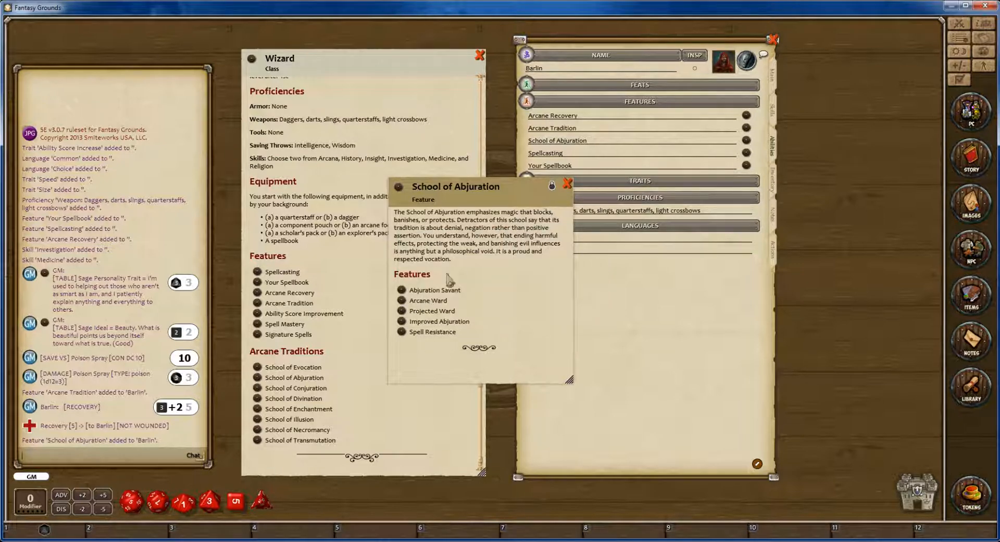
click(567, 183)
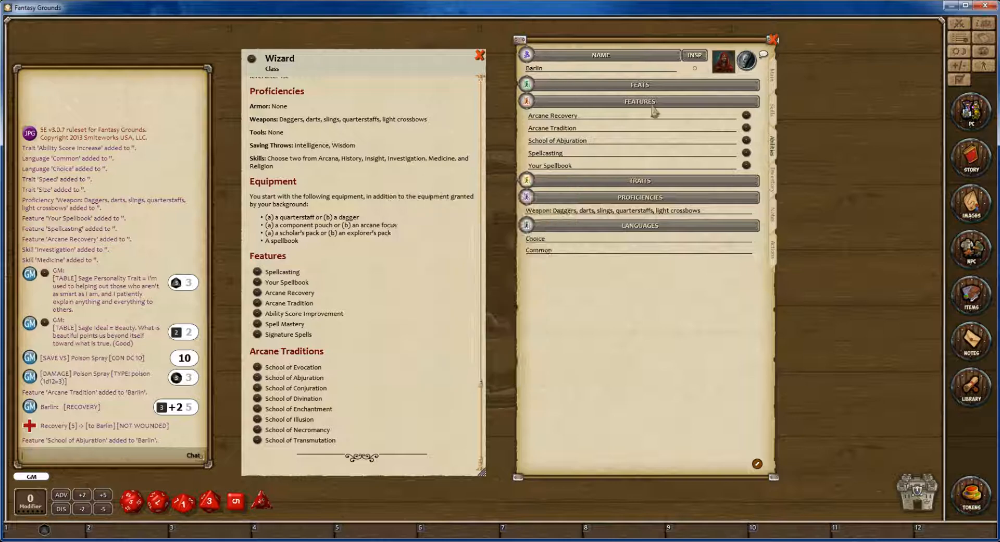
Return the character sheet to its main page, and close the Wizard class and Spells windows.
click(774, 77)
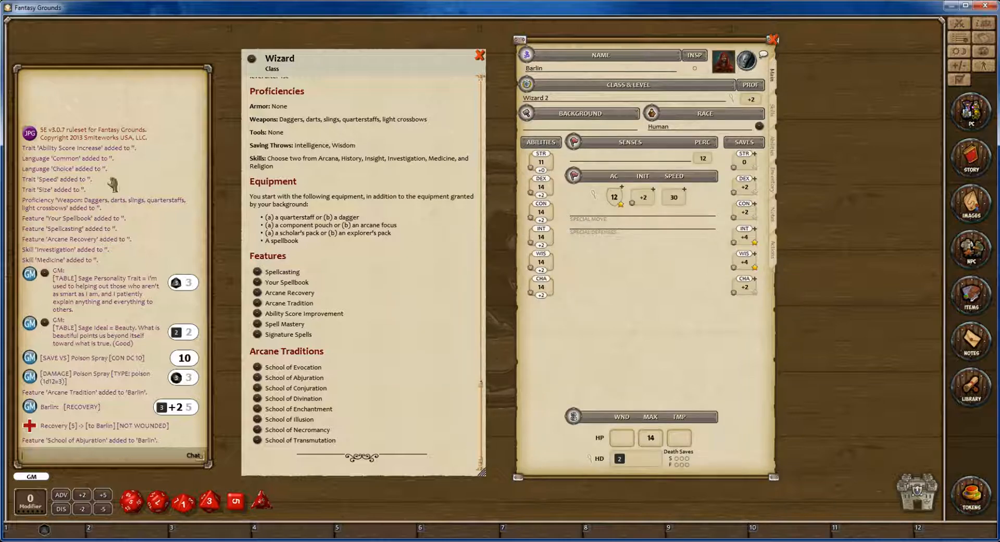
scroll(391, 111, down, 10)
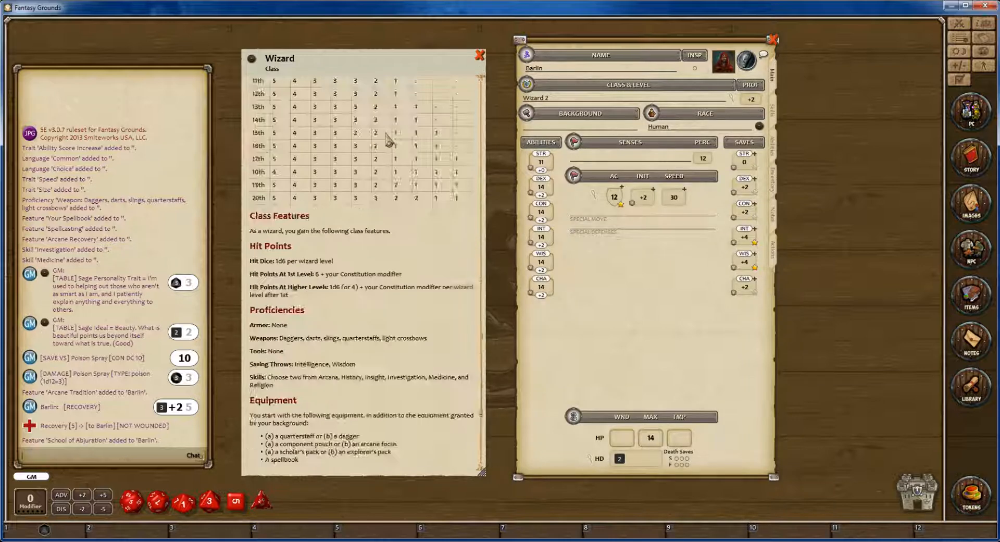
click(479, 55)
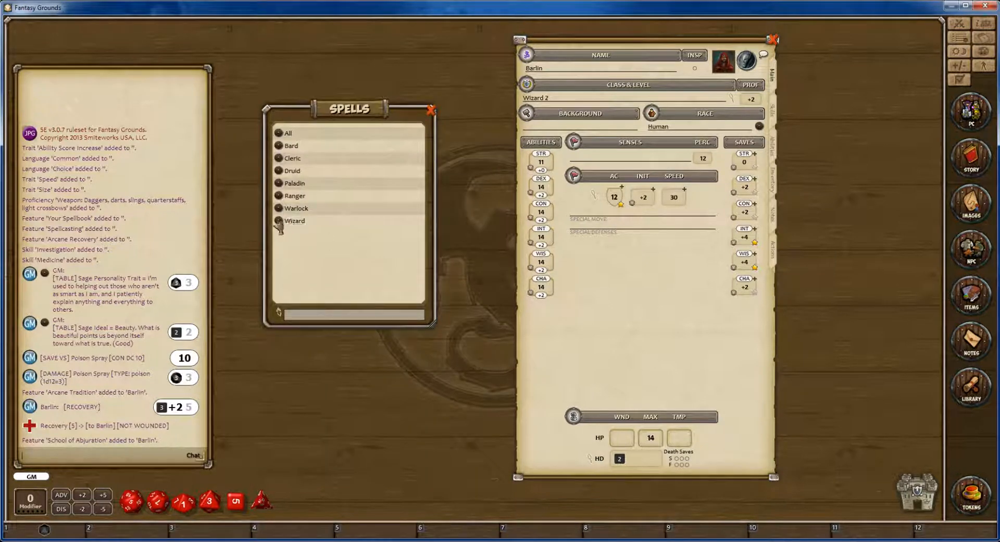
click(431, 110)
Add a third Wizard level and a first Cleric level to the character from the 5e Handbook classes, dismissing the Cleric skill selection.
click(960, 380)
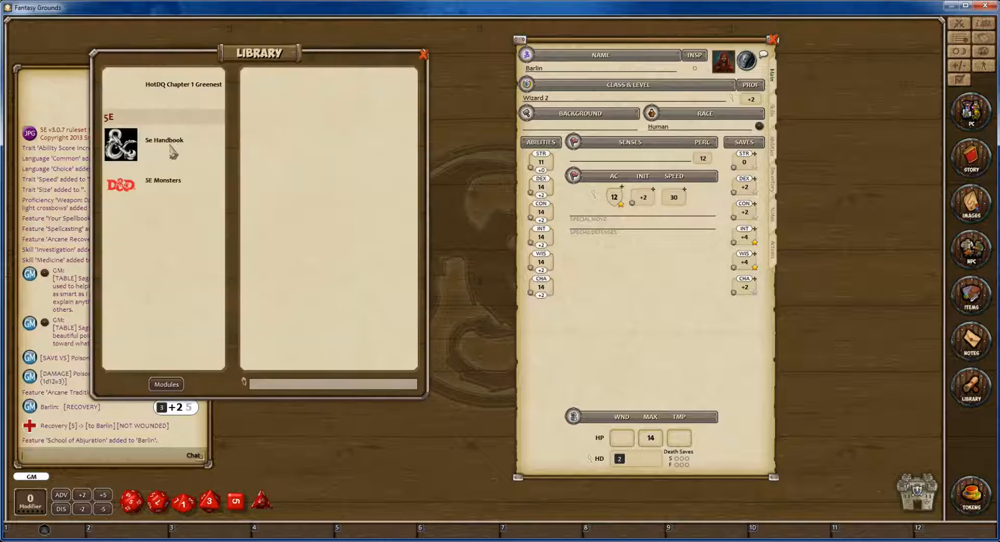
click(164, 140)
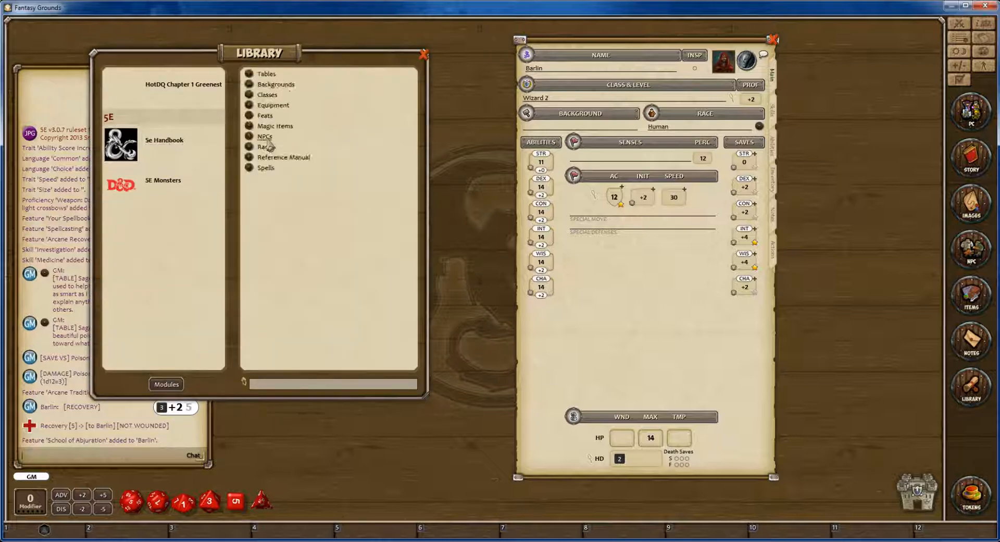
click(267, 95)
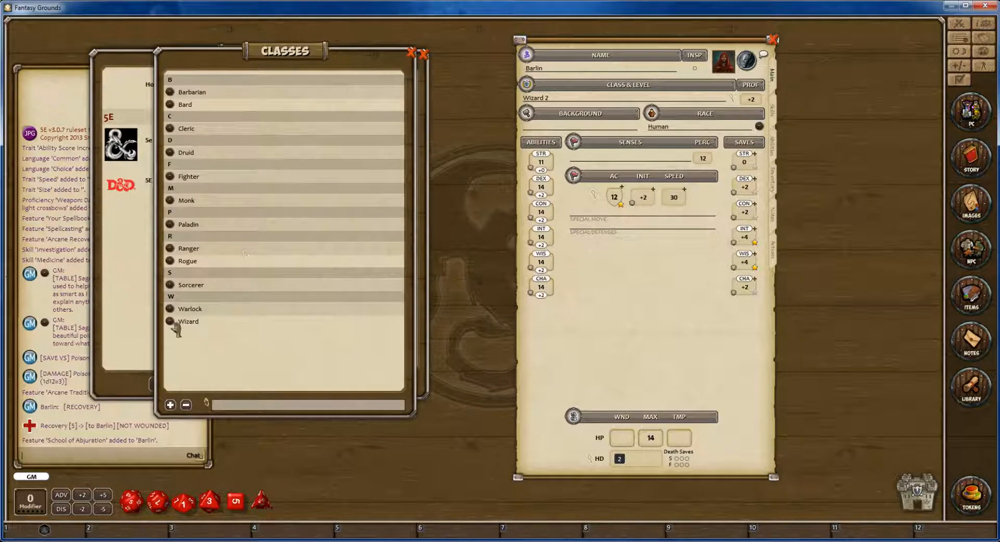
drag(174, 322, 540, 100)
drag(169, 129, 526, 97)
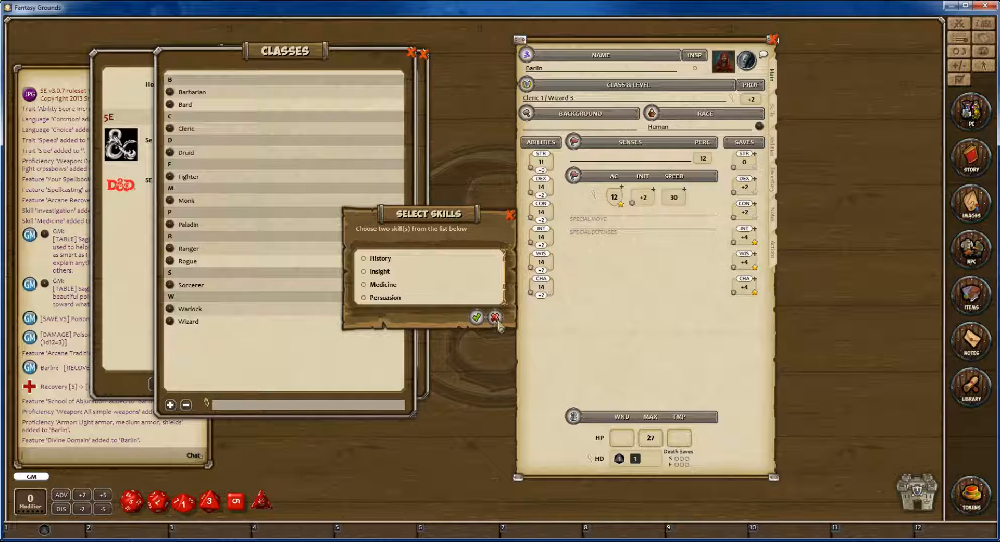
click(494, 317)
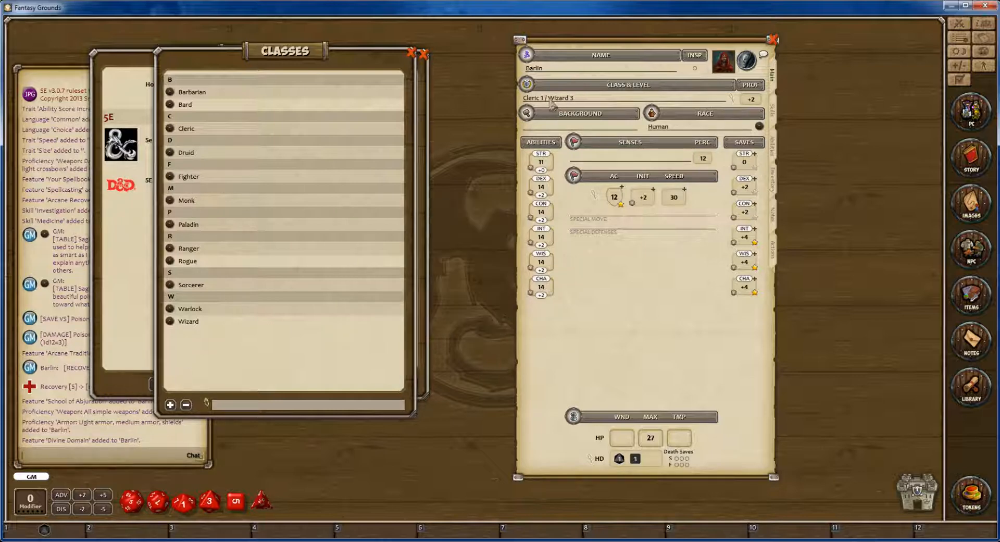
Examine the multiclass character's class and level details, and close them.
double_click(551, 98)
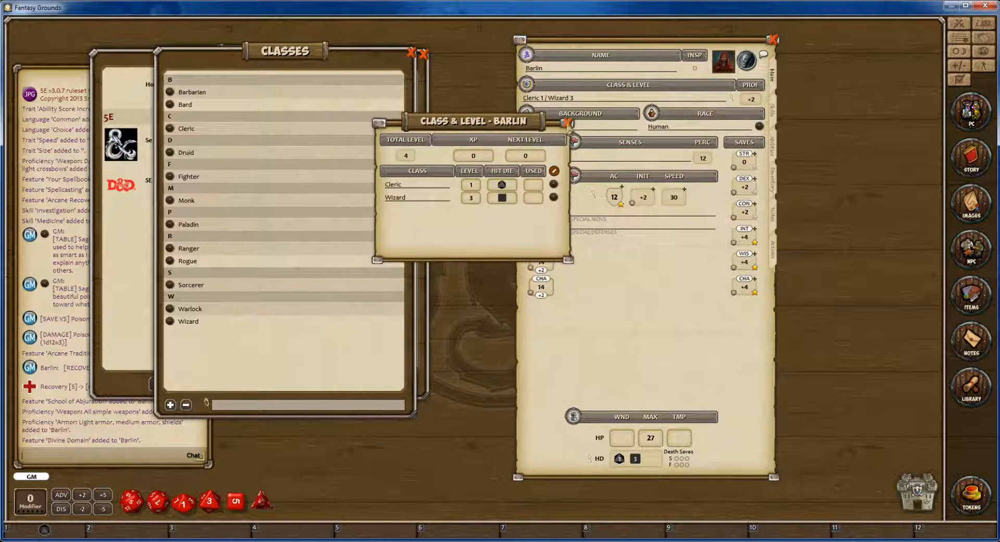
click(568, 123)
double_click(548, 99)
click(568, 123)
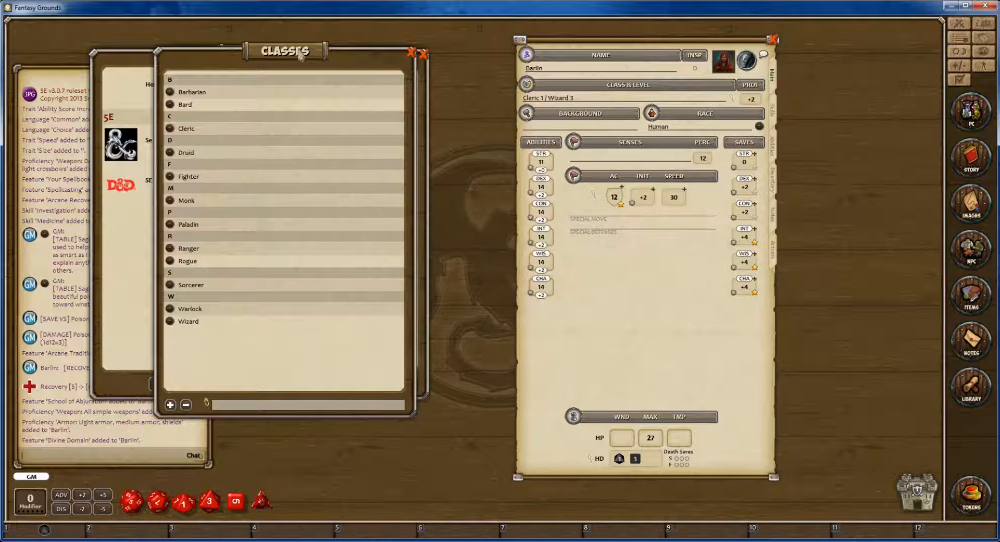
Close the Classes window, the character sheet and the Library.
drag(301, 56, 385, 150)
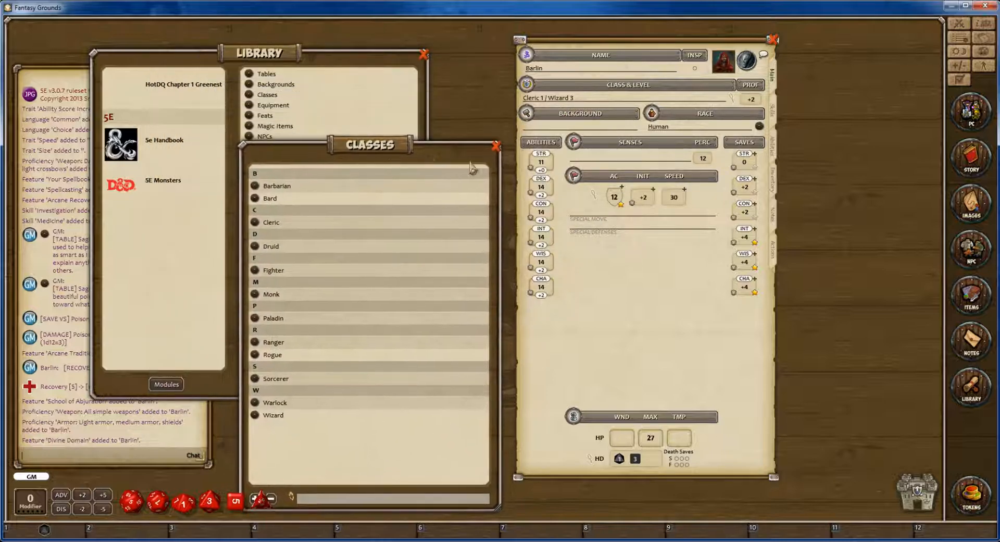
click(496, 146)
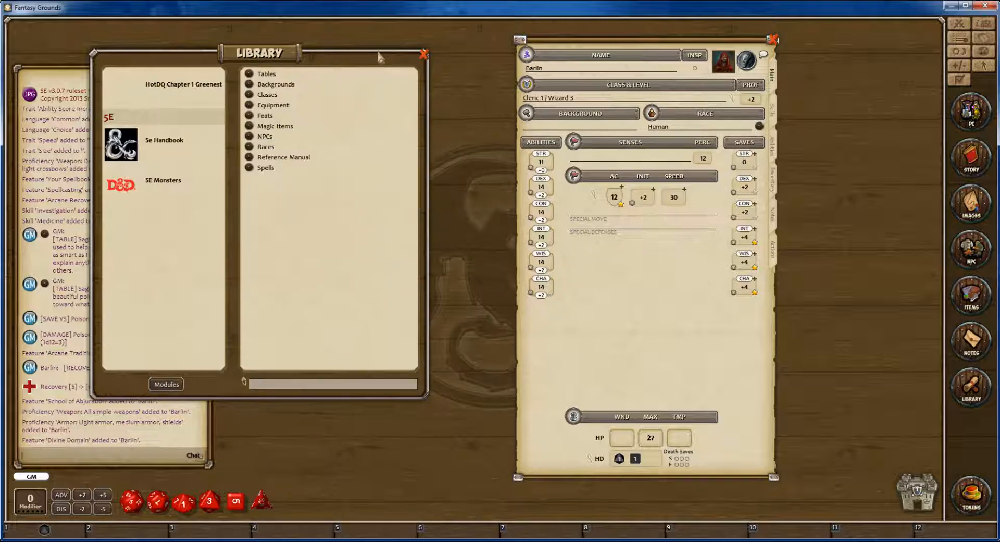
drag(362, 59, 429, 110)
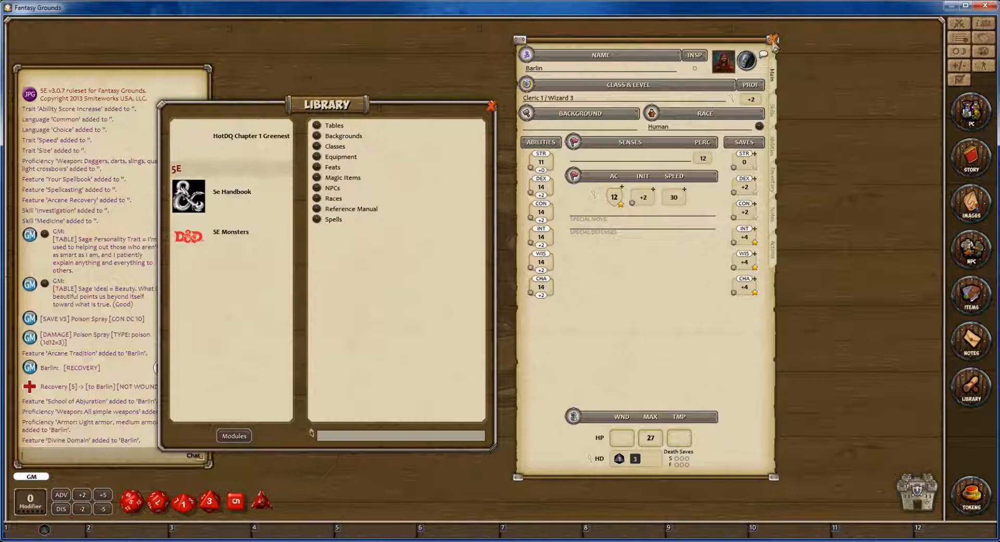
click(773, 39)
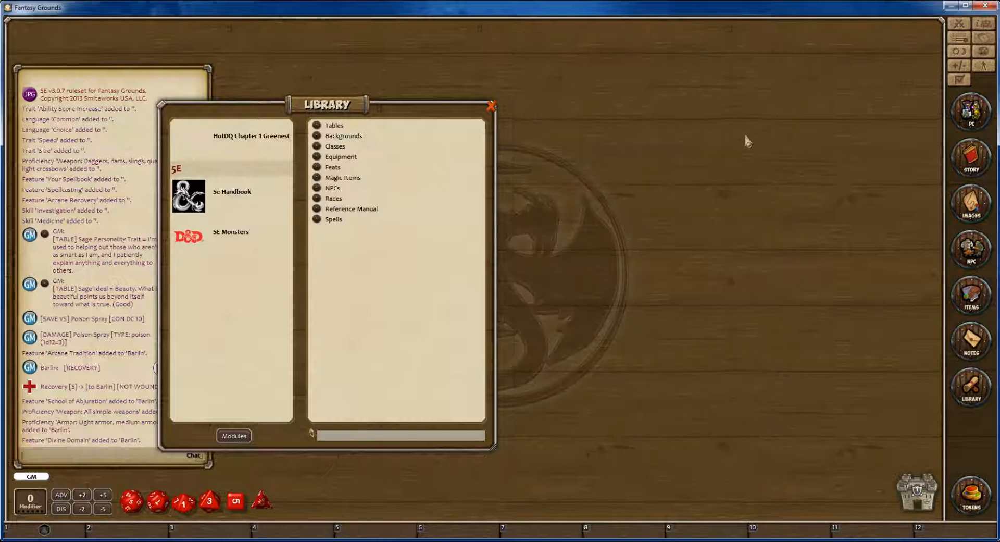
drag(327, 107, 587, 58)
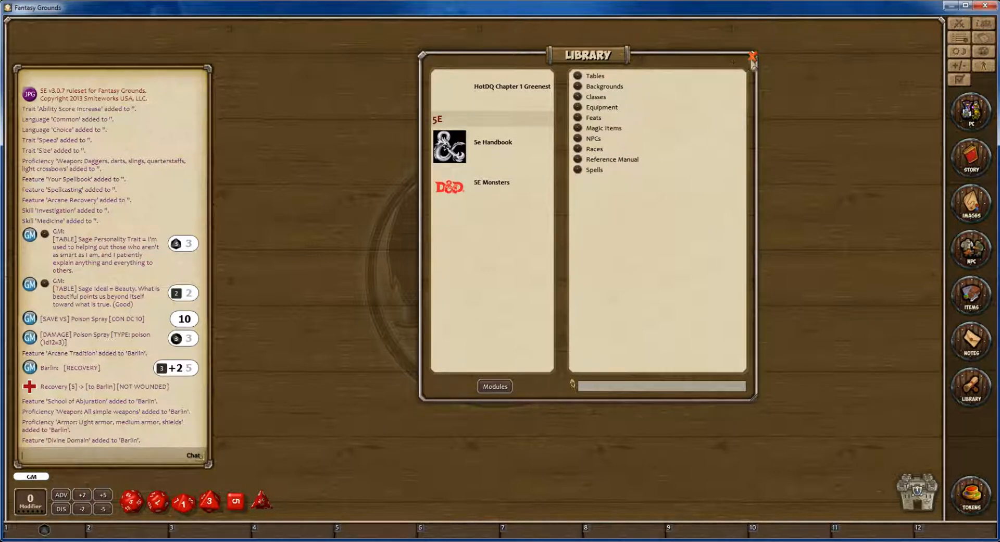
click(752, 57)
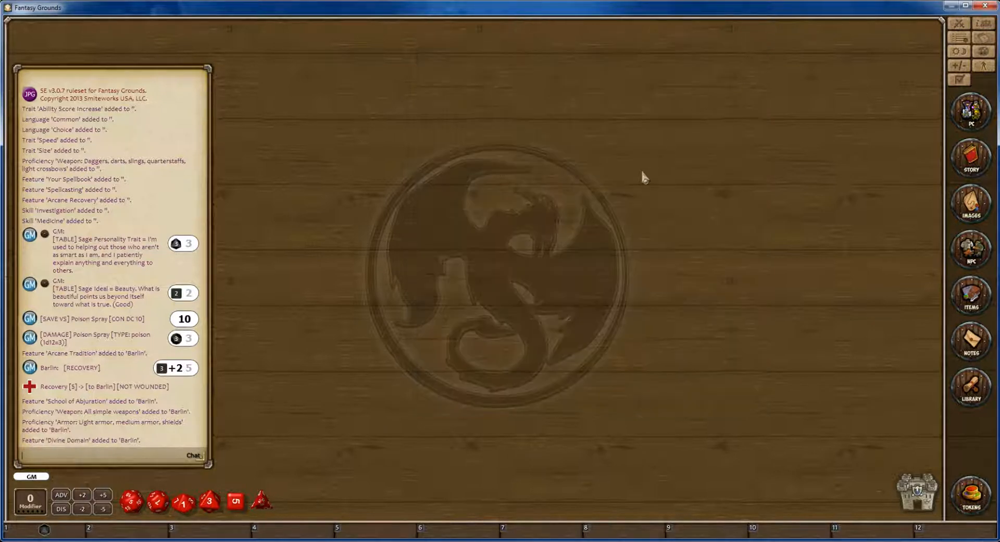